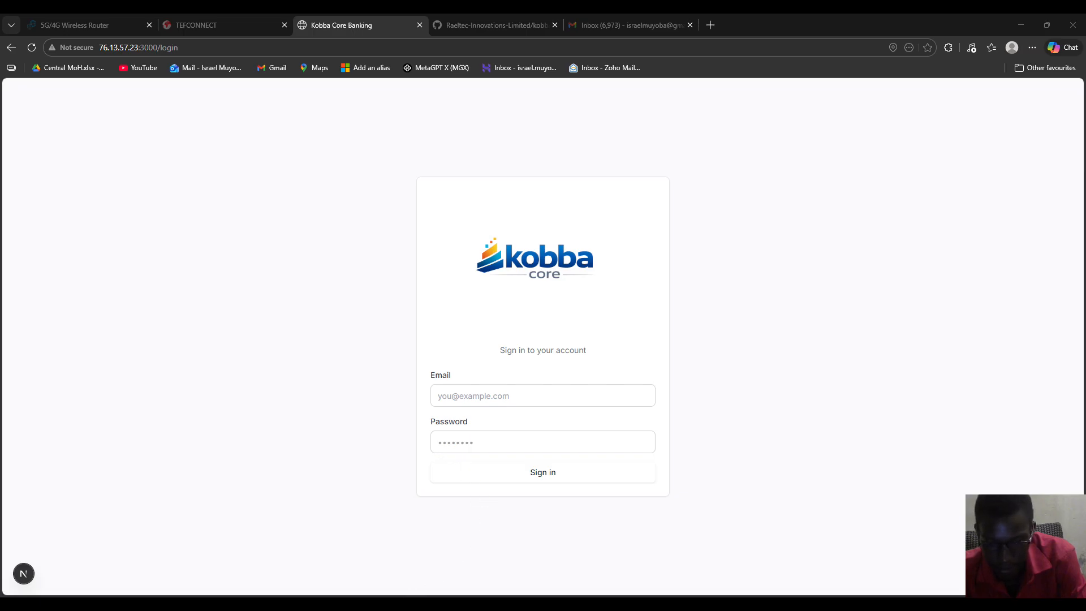
Step: Sign in to the loan officer account using the browser's saved credentials
left_click(458, 523)
left_click(492, 398)
left_click(500, 448)
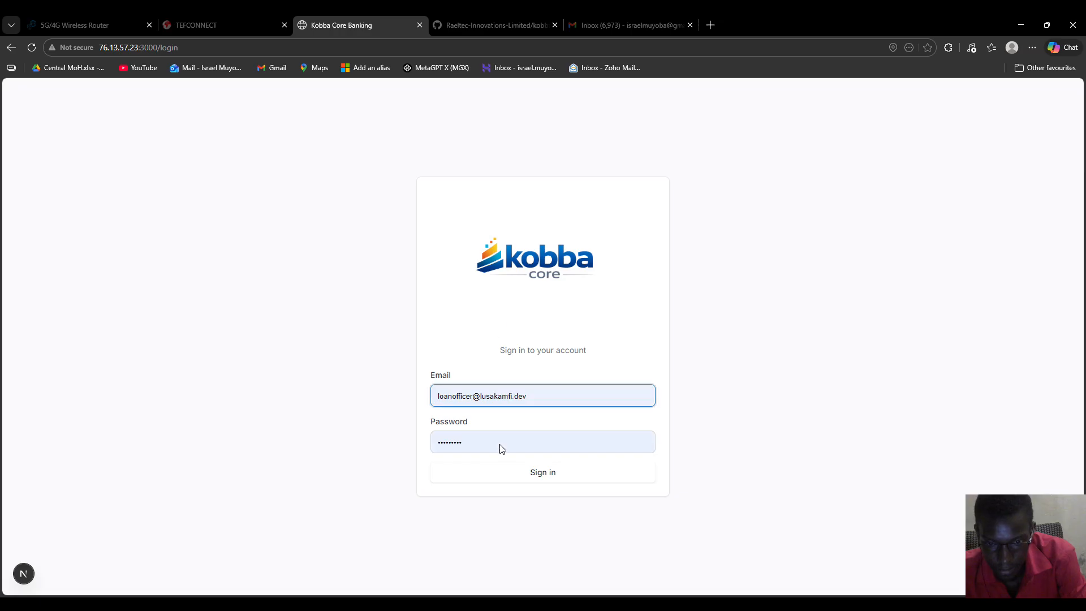
left_click(538, 474)
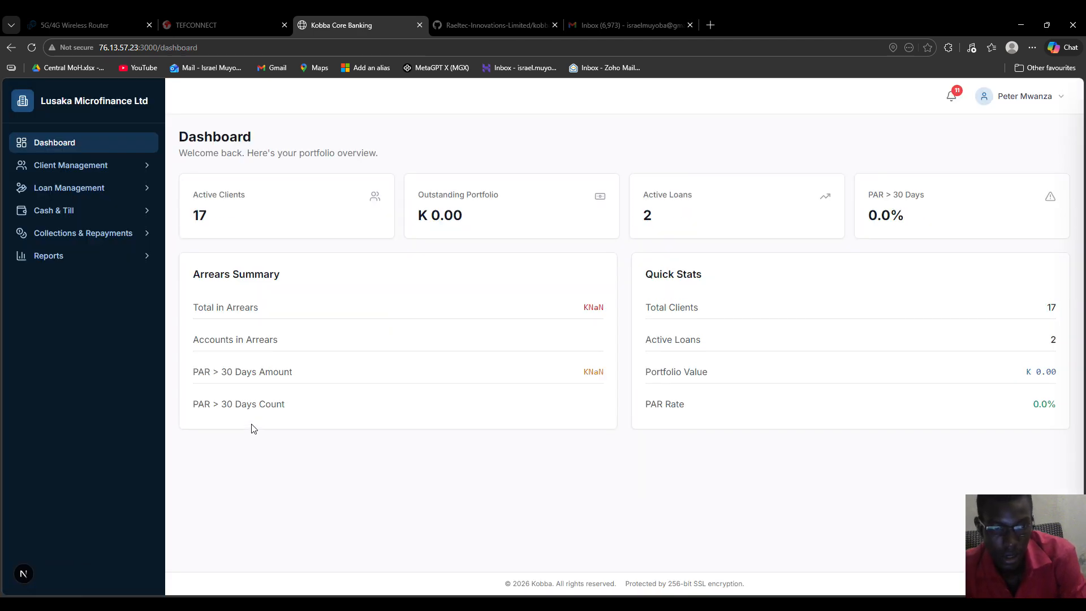
Step: Start a new Individual client registration from Client Management > New Client
left_click(150, 170)
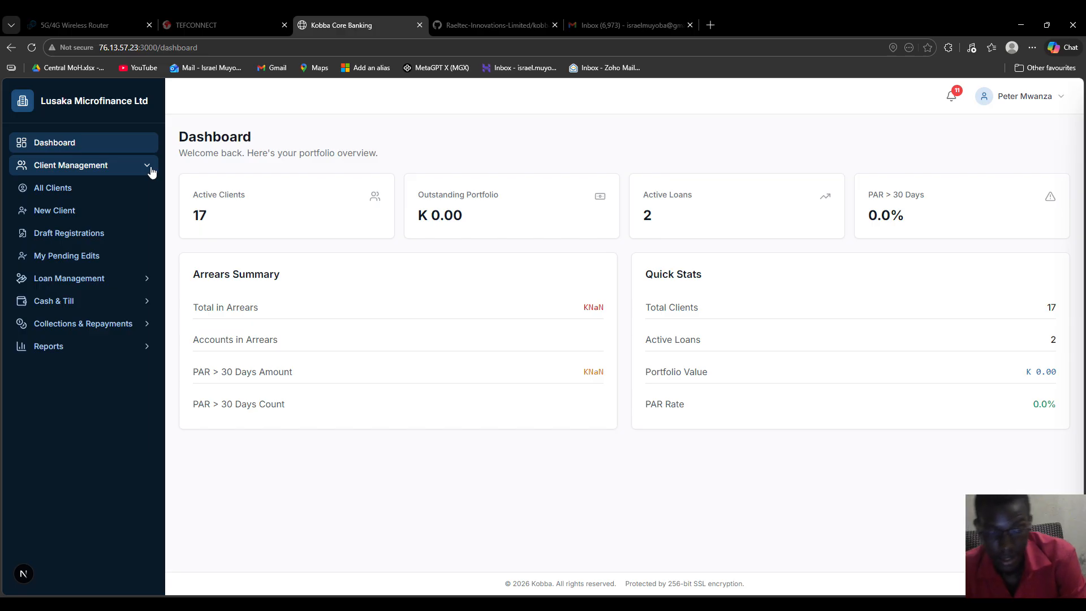
left_click(50, 220)
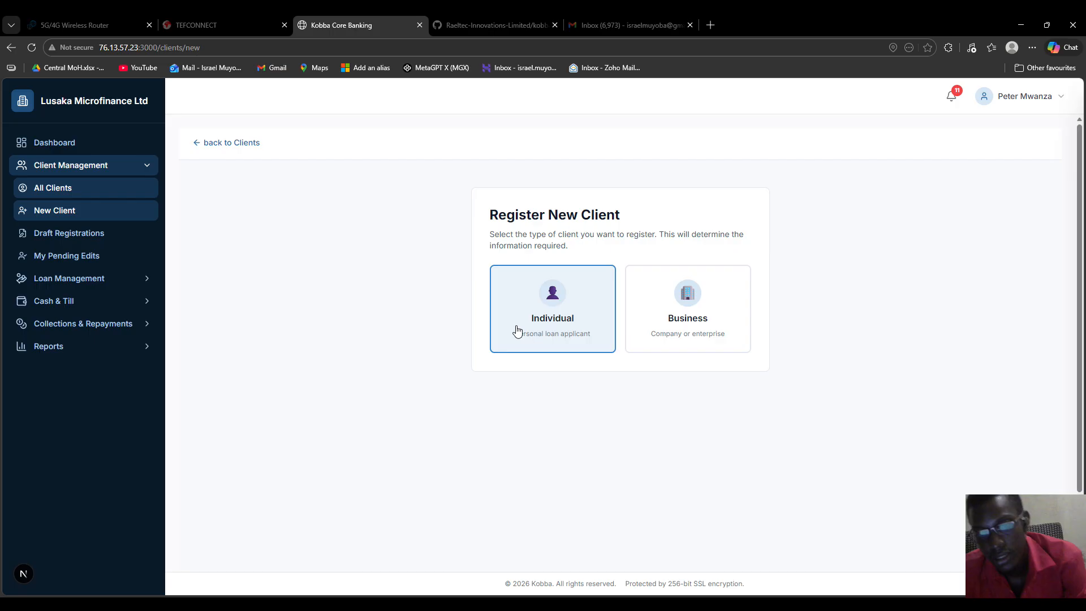
left_click(547, 309)
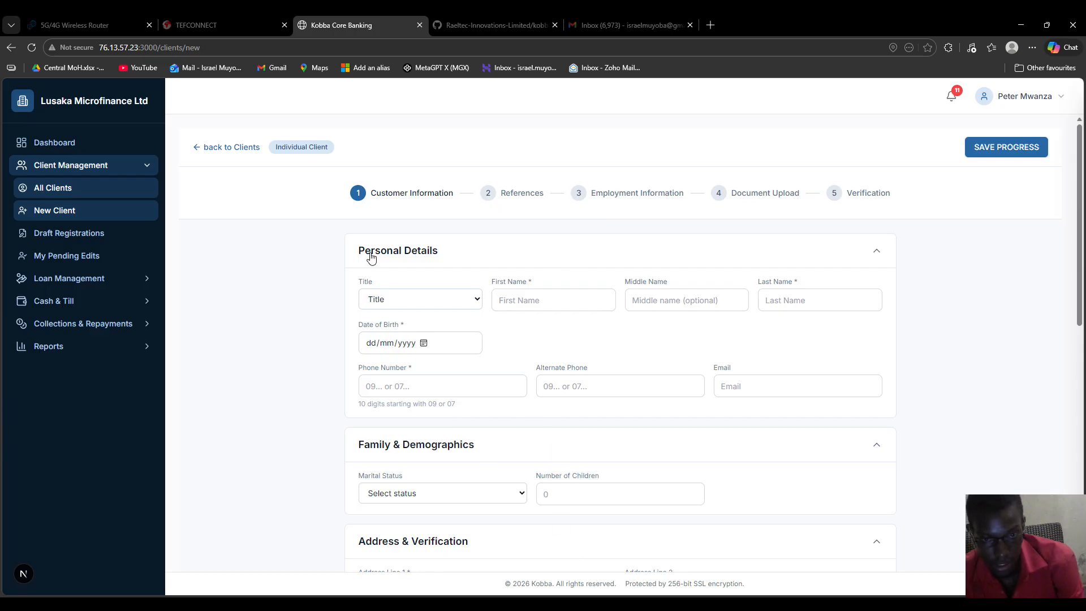
Step: Set the title to Mr and enter the client's first and last names
left_click(390, 340)
left_click(548, 302)
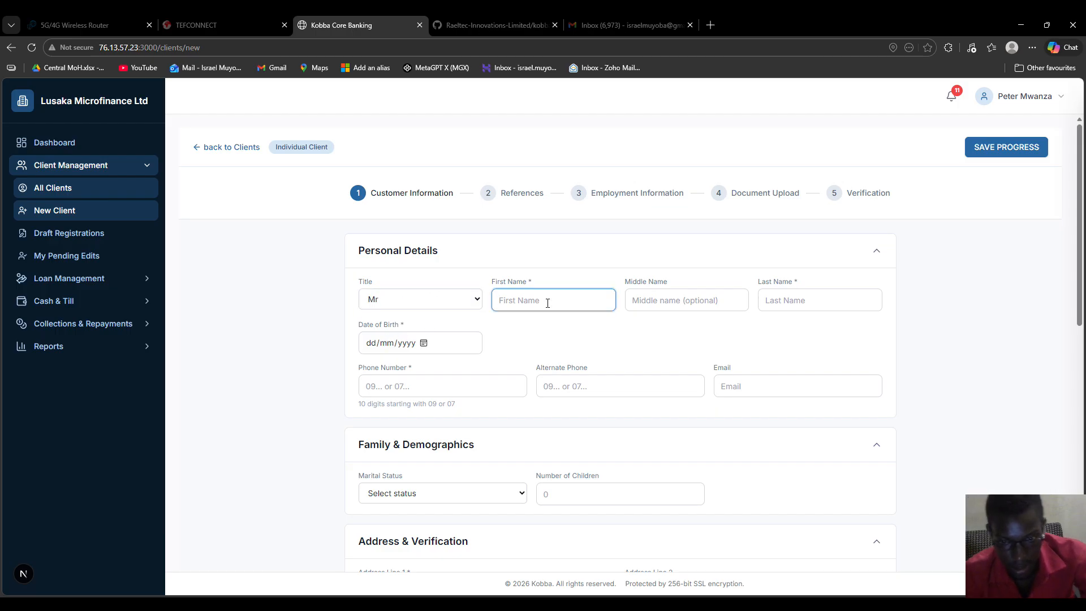
type("Mw")
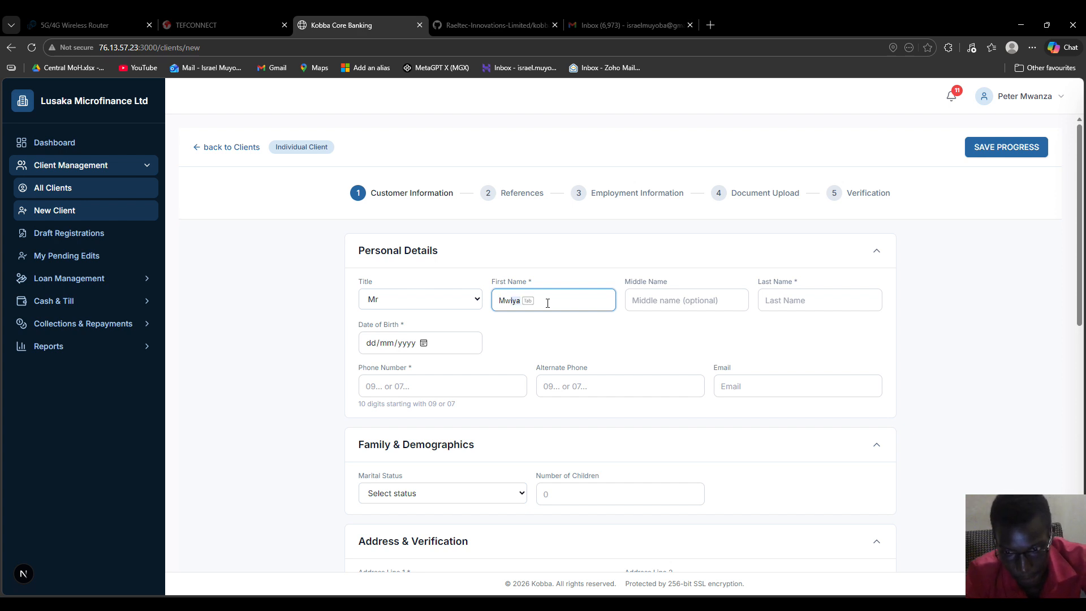
key("Tab")
key("Tab")
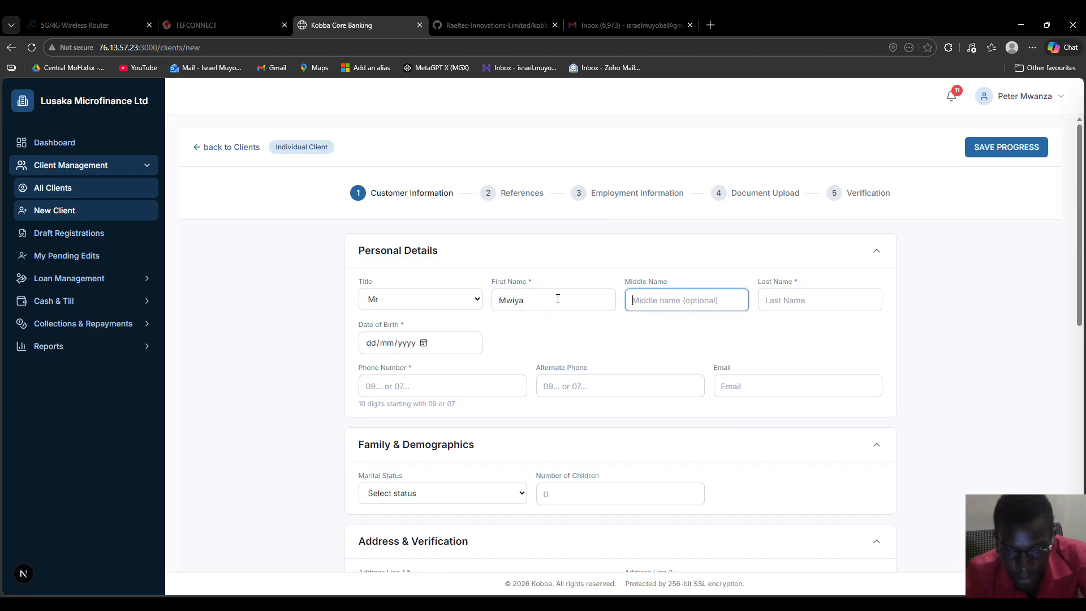
left_click(773, 304)
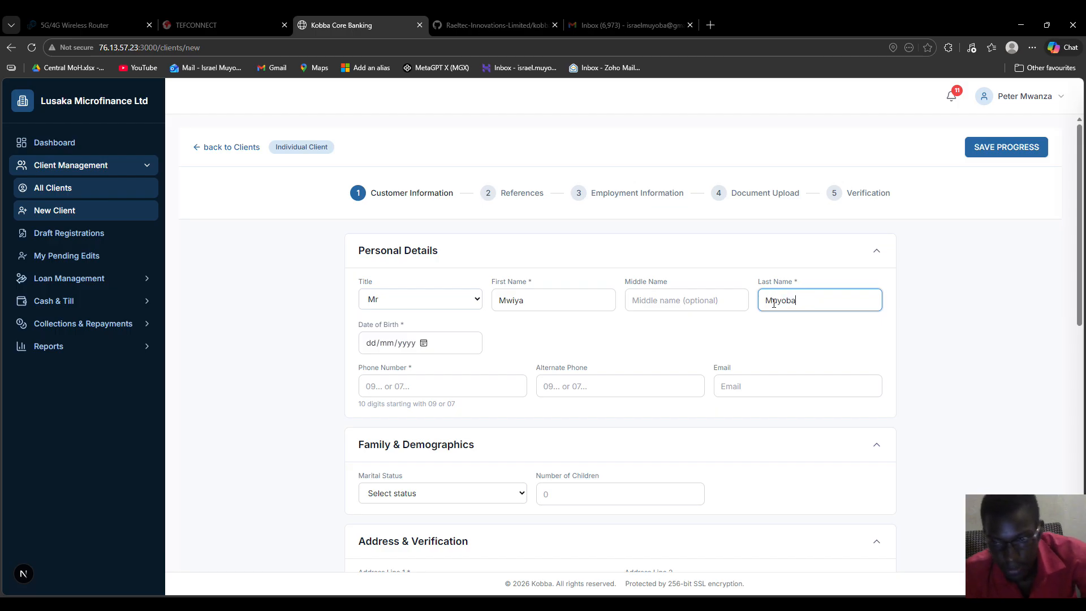
Step: Try a 01/01/2021 date of birth, which the form rejects as under 16
left_click(424, 345)
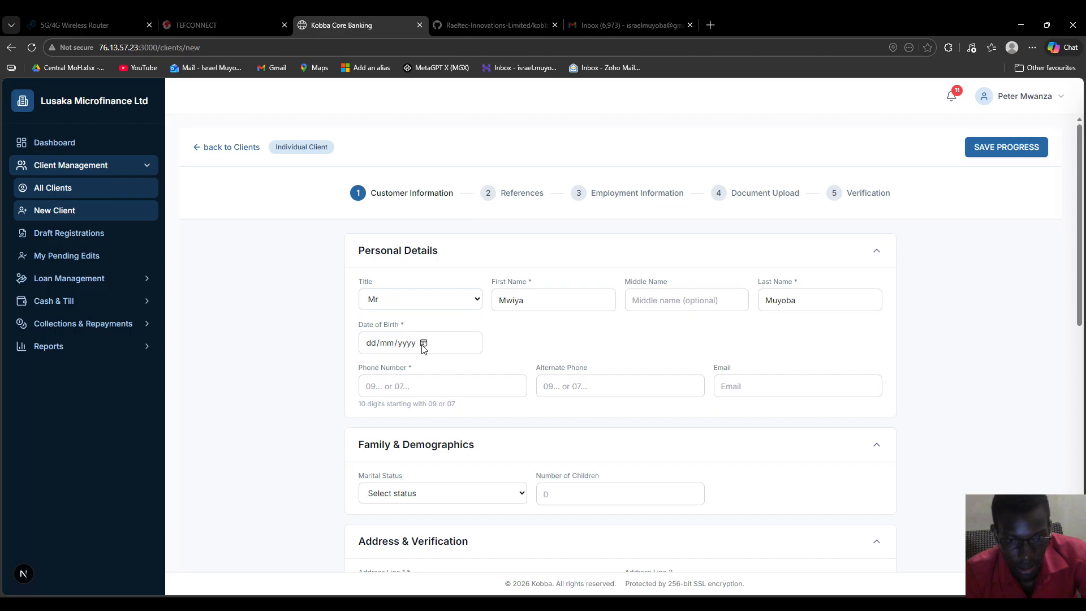
left_click(379, 406)
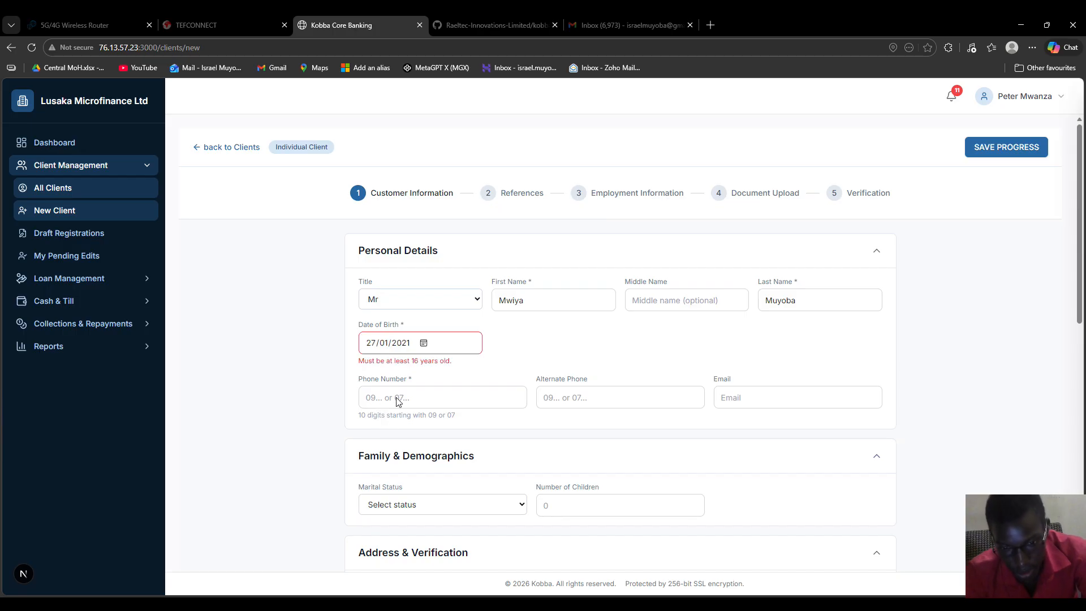
left_click(451, 390)
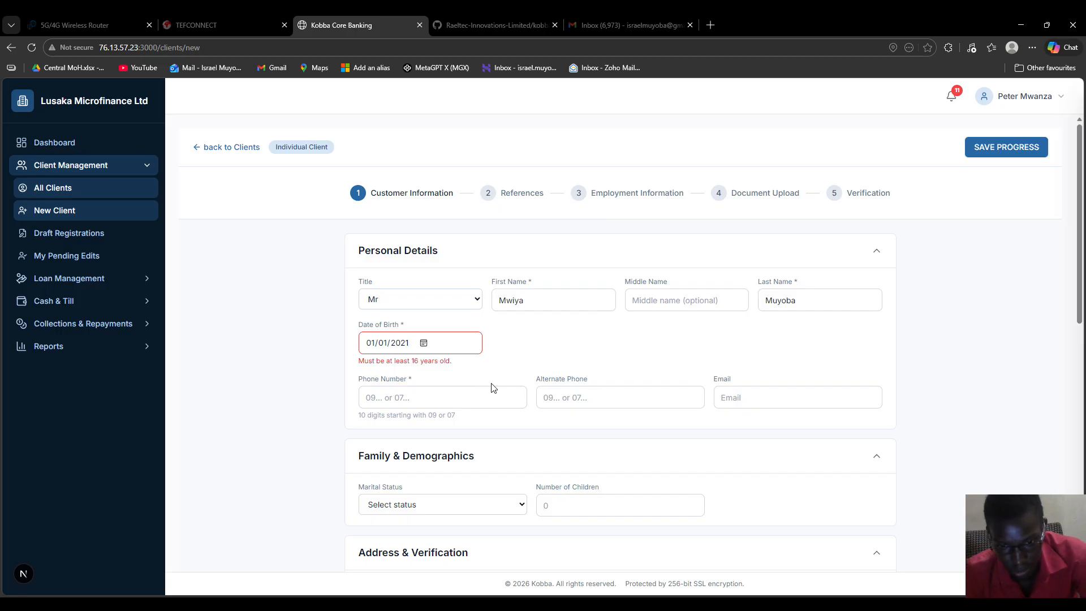
left_click_drag(456, 365, 355, 368)
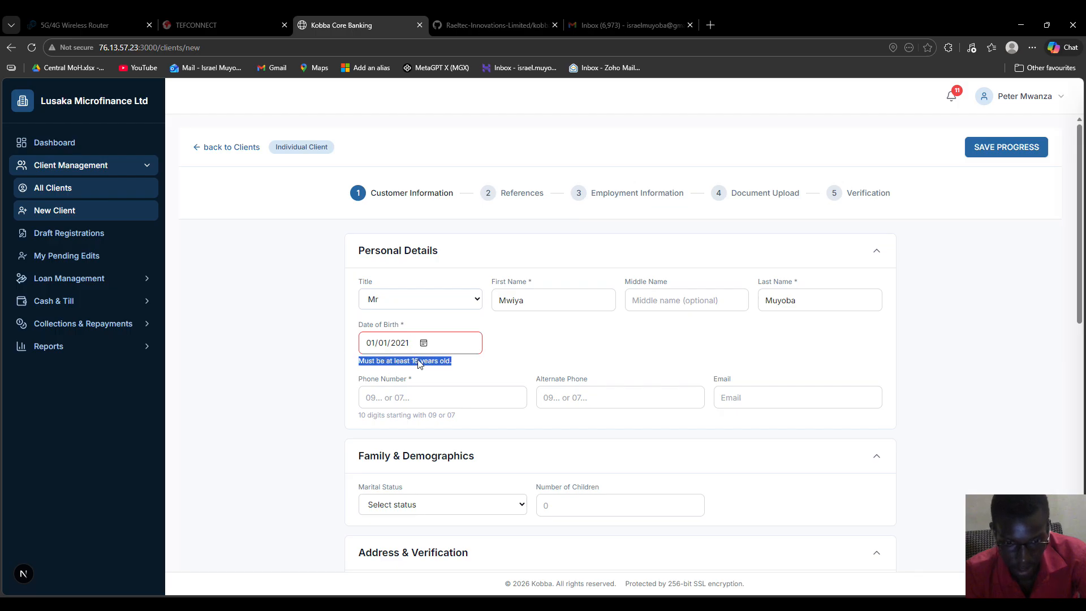
left_click(538, 354)
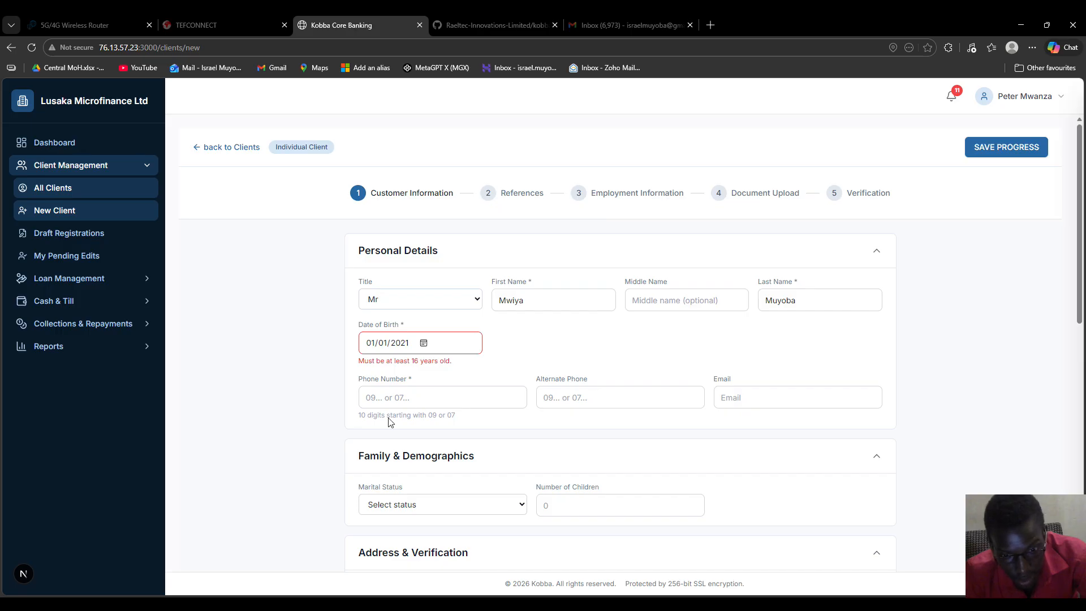
left_click(460, 423)
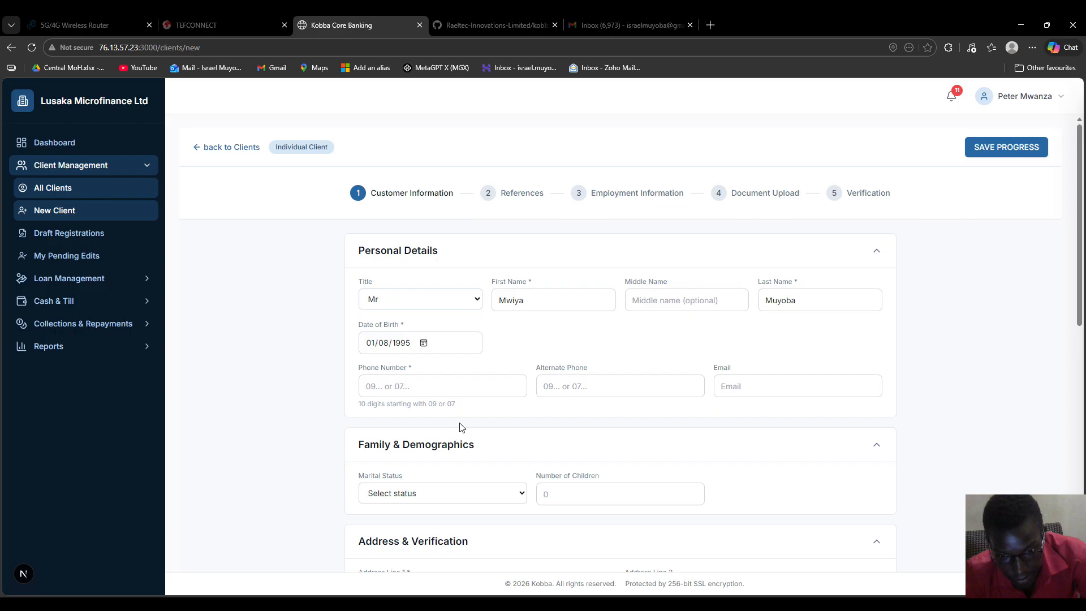
left_click(454, 411)
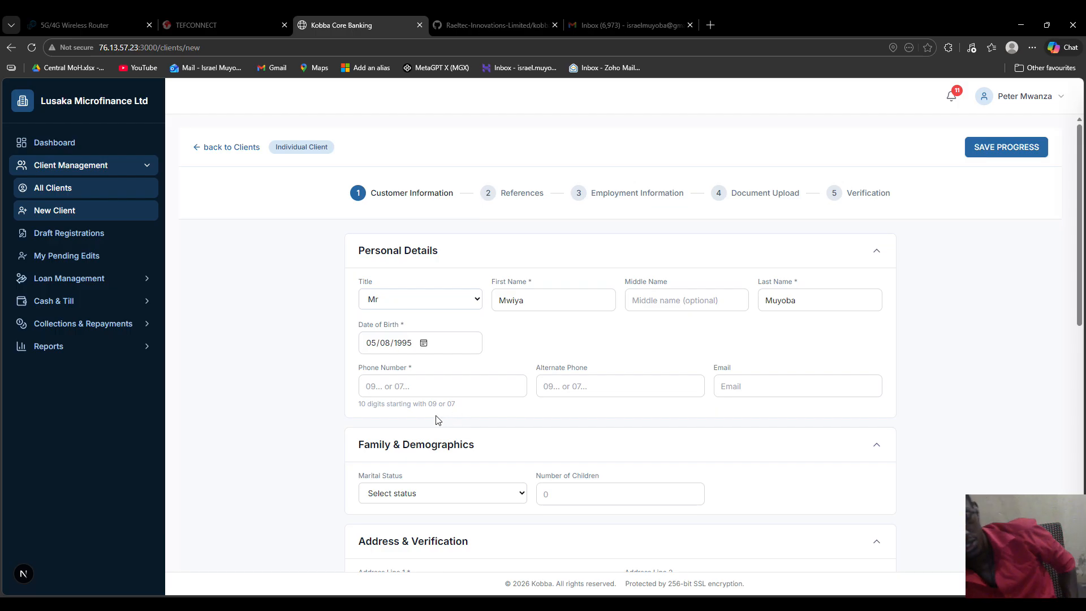
left_click(379, 388)
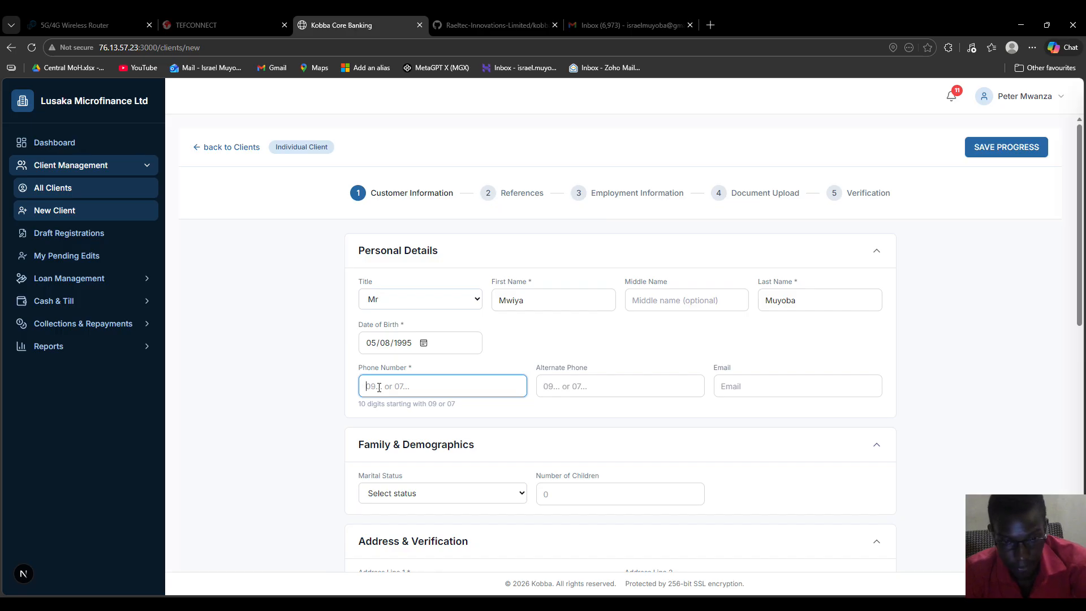
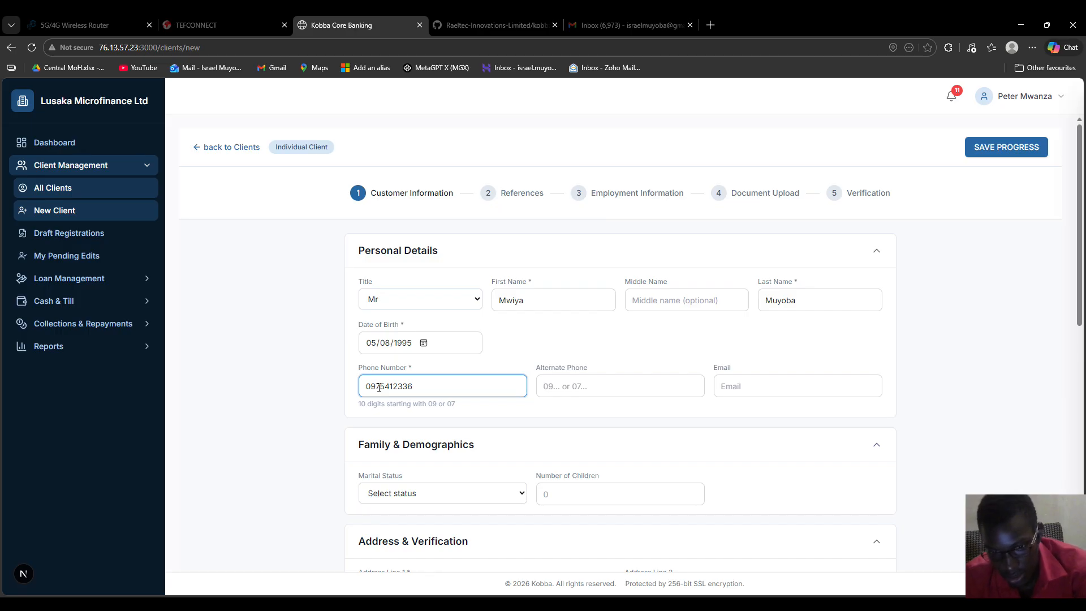
Step: Retype the client's phone number in +260 international format
left_click_drag(423, 388, 363, 387)
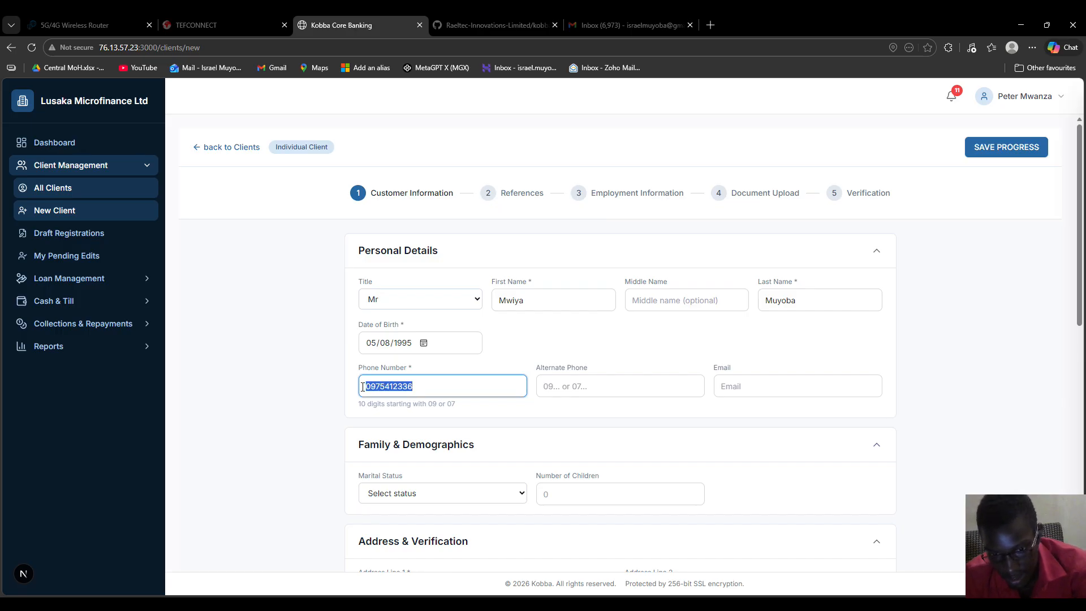
left_click(419, 387)
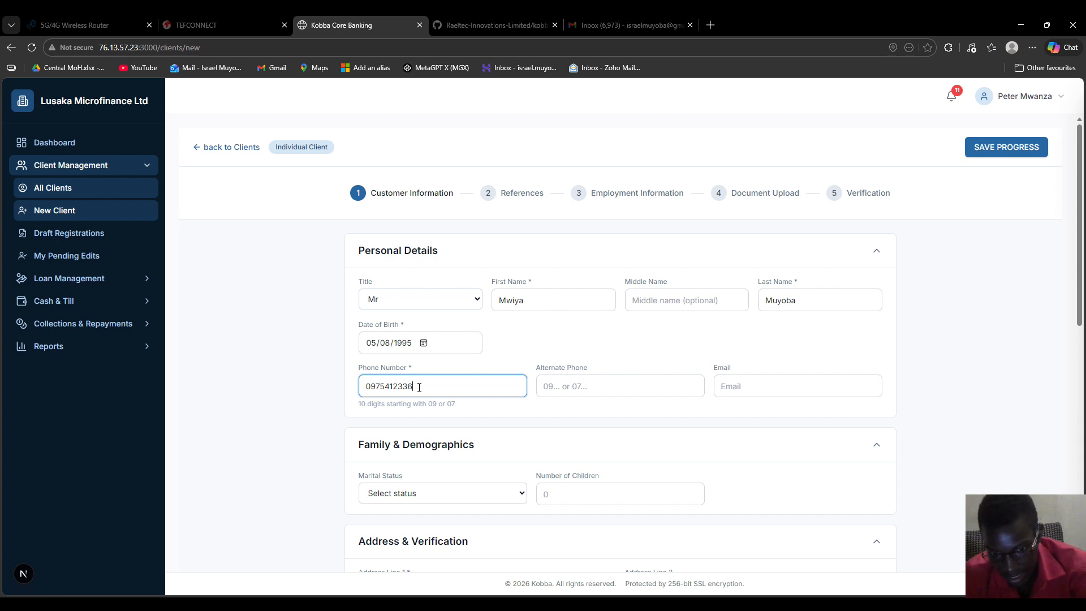
left_click_drag(365, 387, 341, 388)
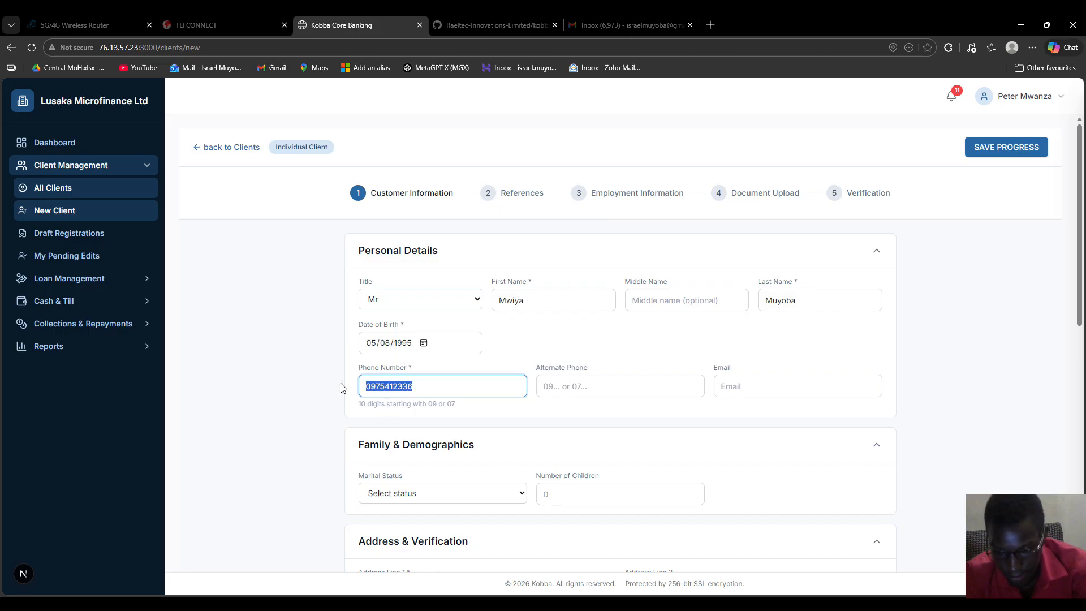
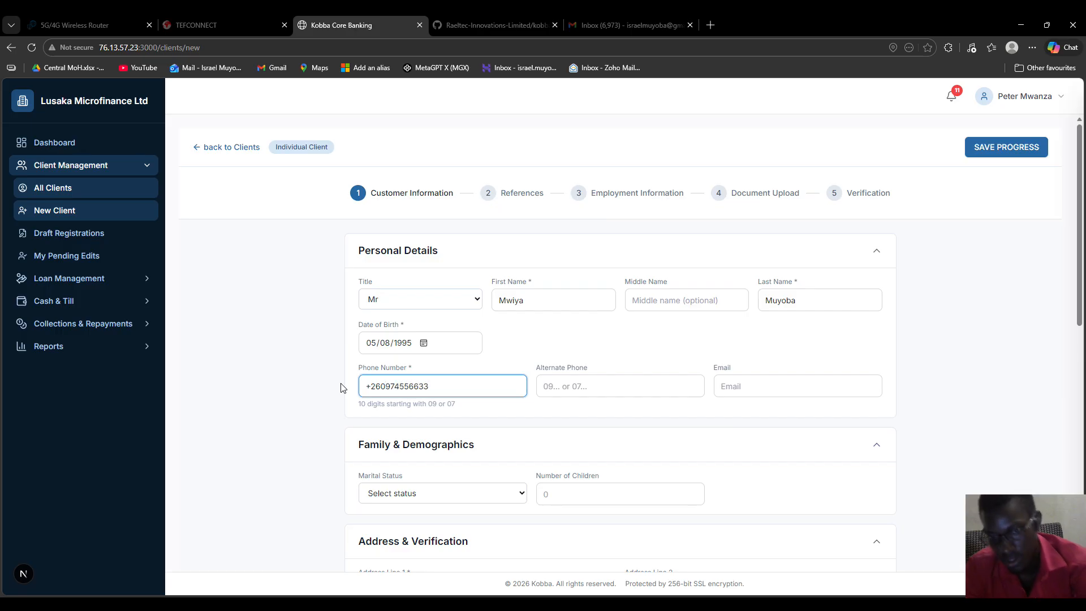
left_click_drag(400, 386, 421, 399)
Step: Enter the client's alternate phone number
left_click(458, 389)
left_click(548, 386)
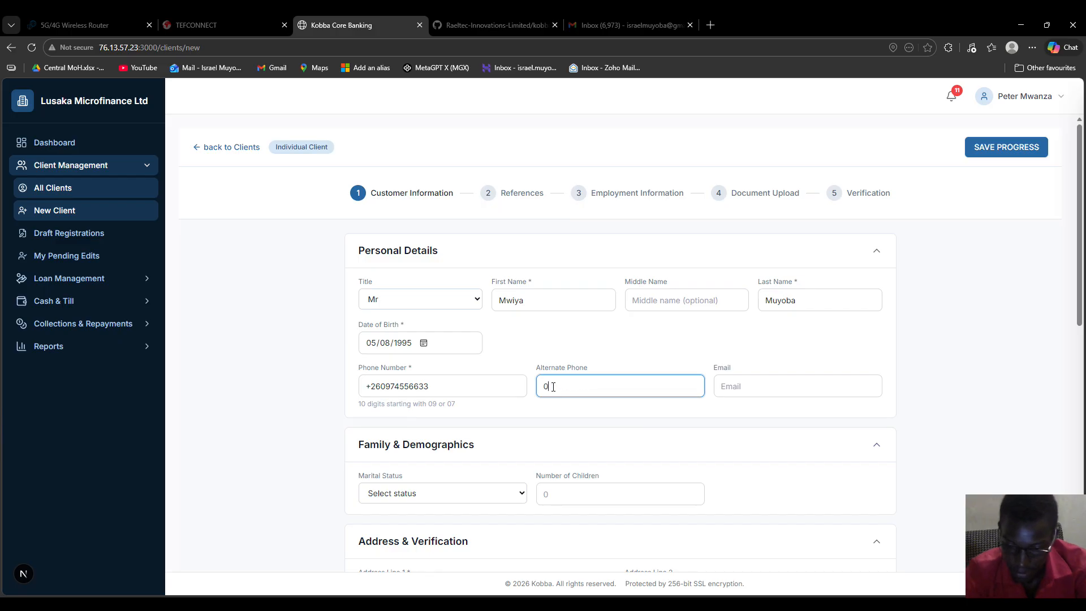
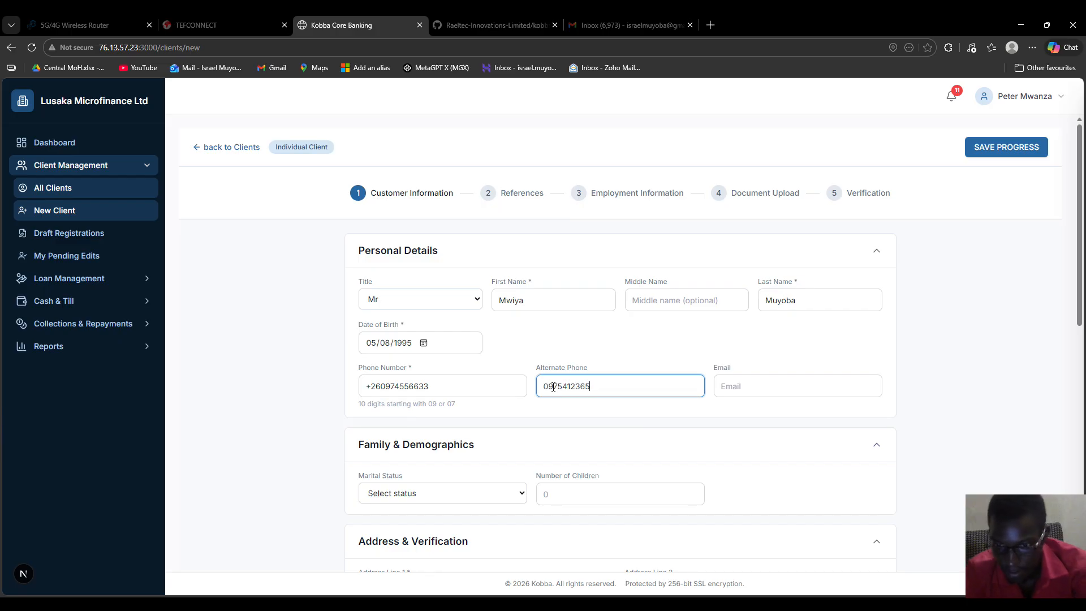
Step: Enter the client's full e-mail address with the .com domain so the warning clears
left_click(750, 387)
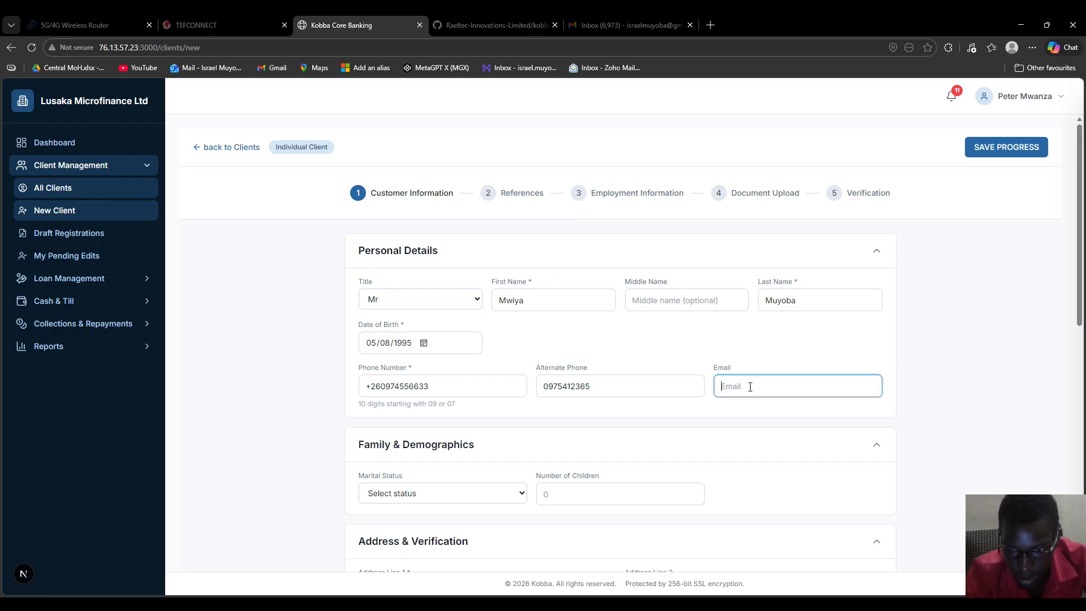
type("mwiya@")
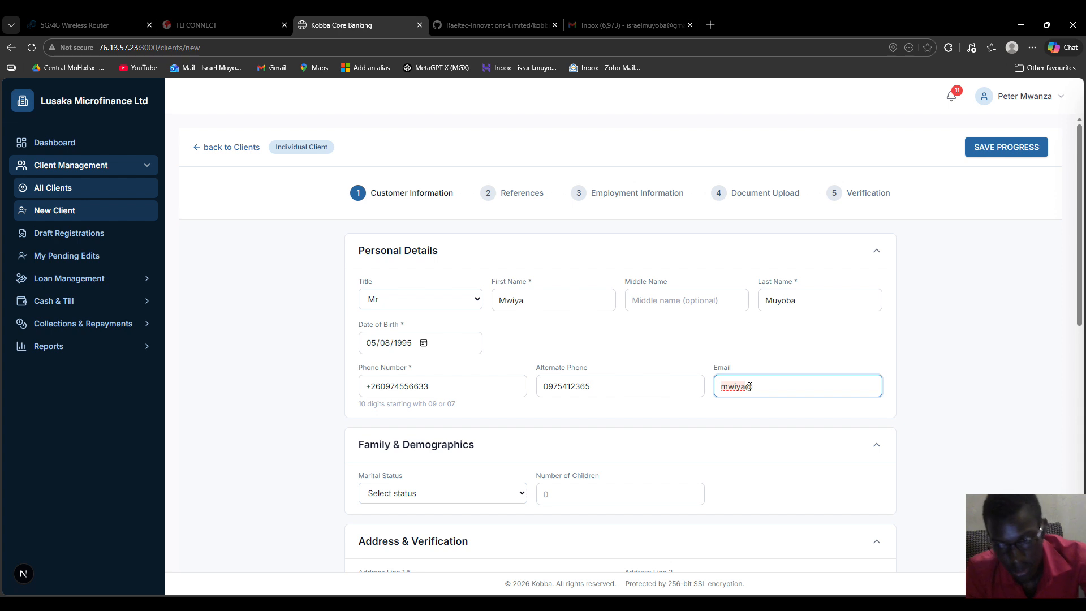
left_click(719, 414)
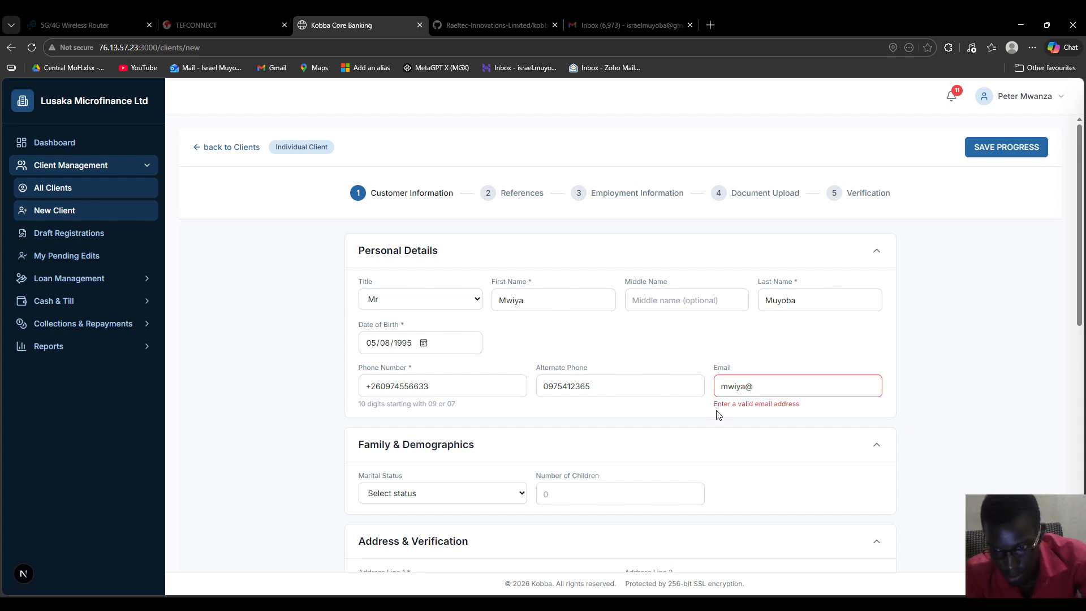
left_click(771, 386)
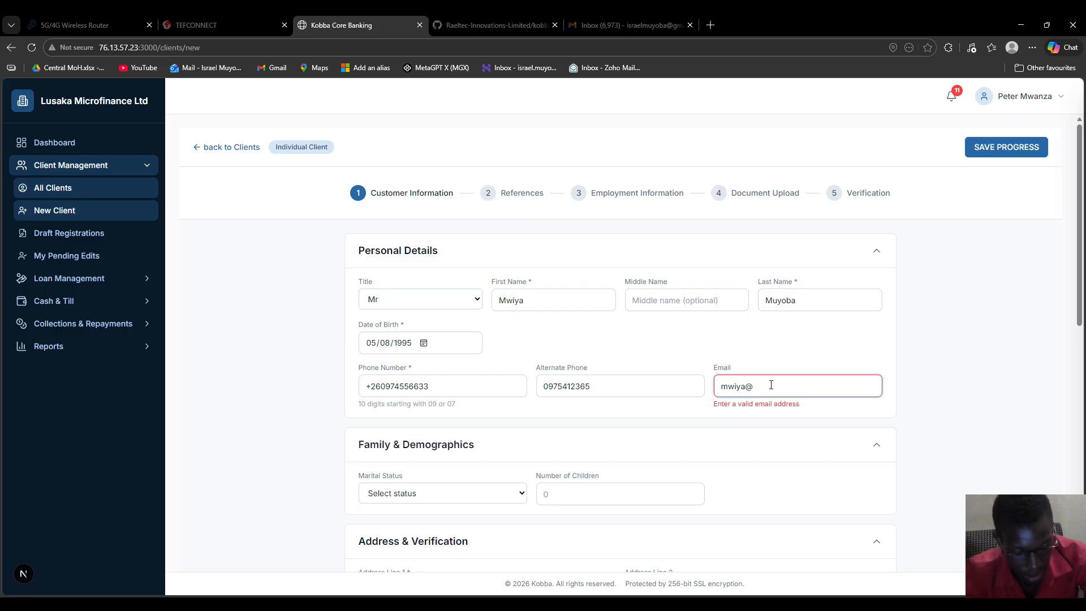
type("example")
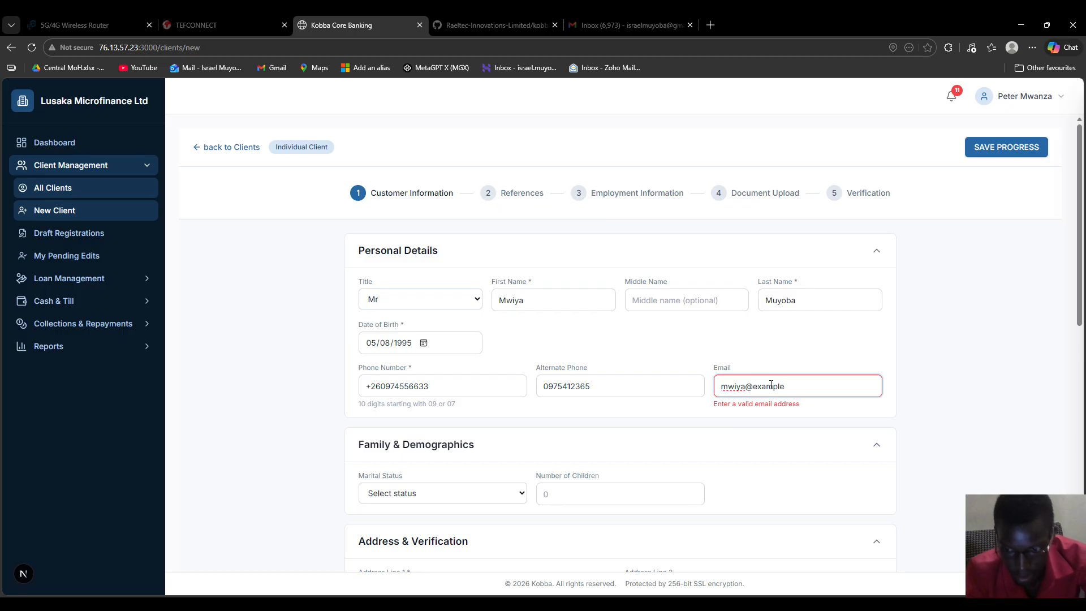
left_click(699, 430)
left_click(810, 384)
type(".com")
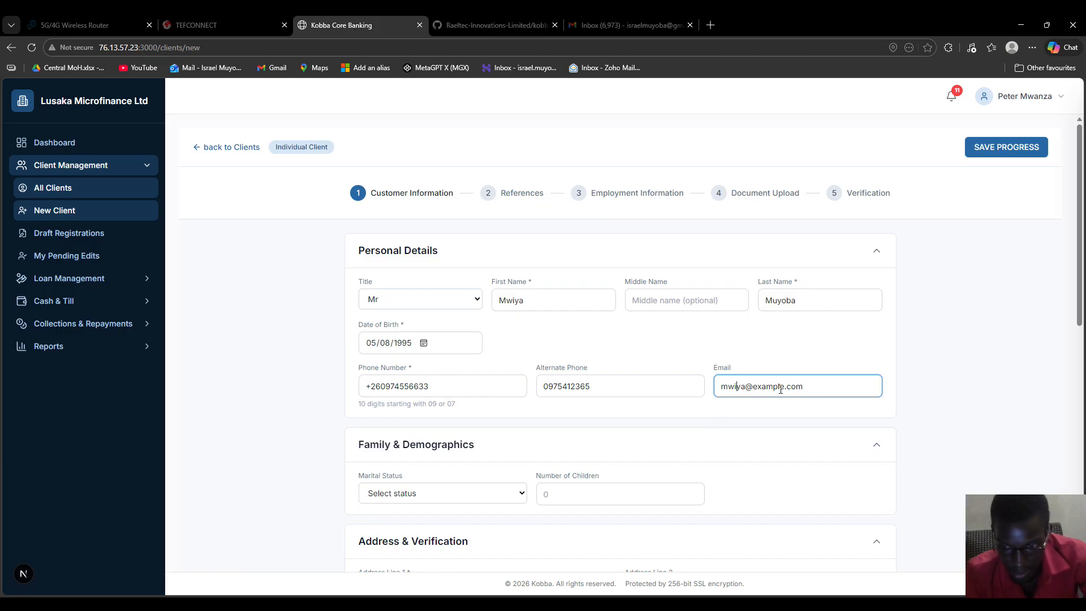
left_click(649, 421)
Step: Set the marital status to Single, after briefly trying Married
scroll(514, 428, "down", 3)
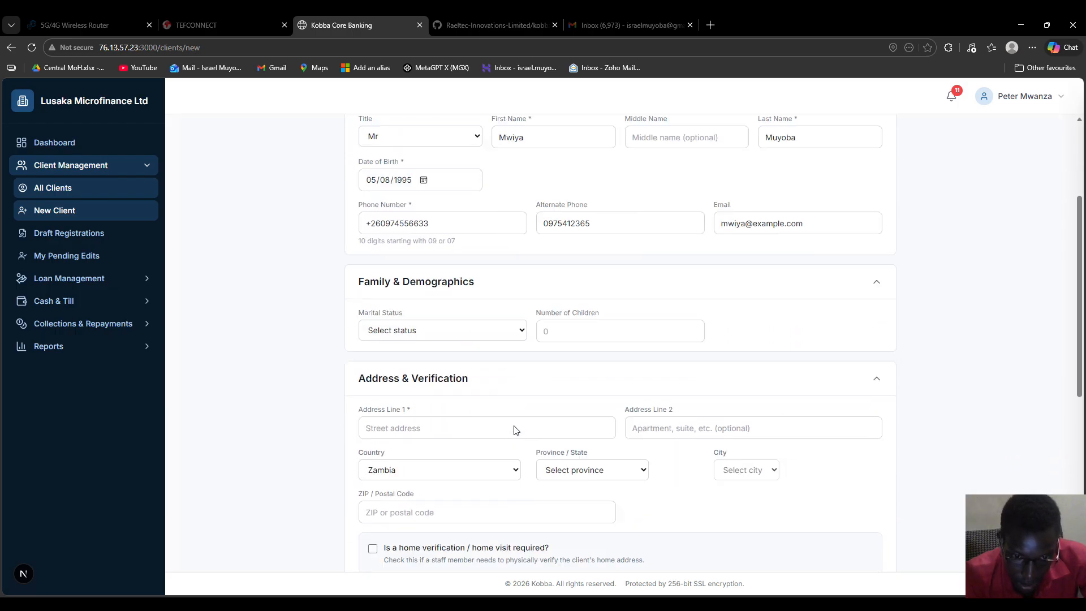
left_click(474, 325)
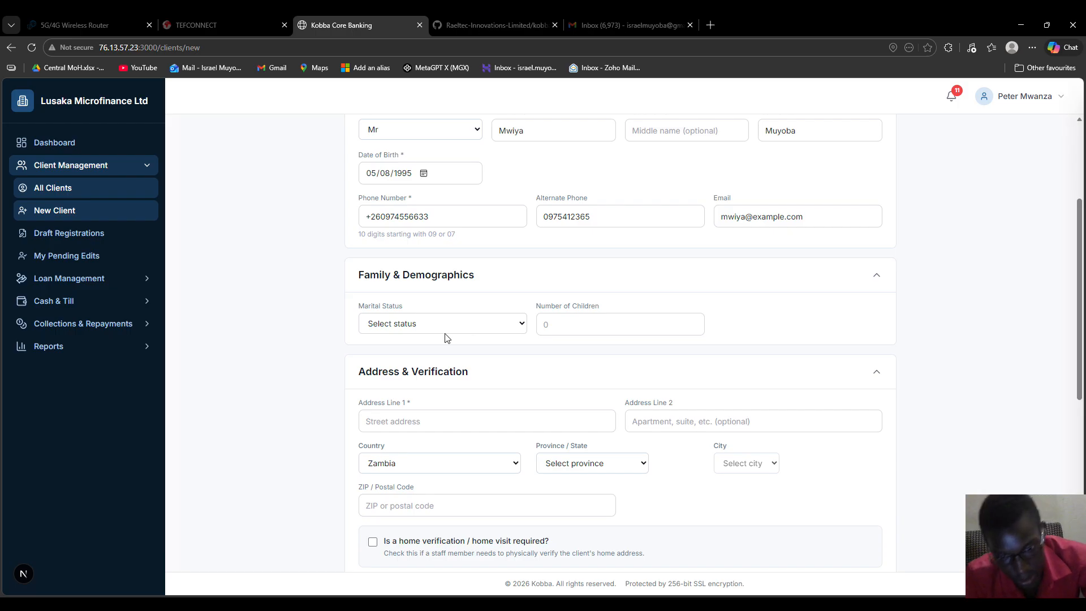
left_click(420, 361)
left_click(463, 332)
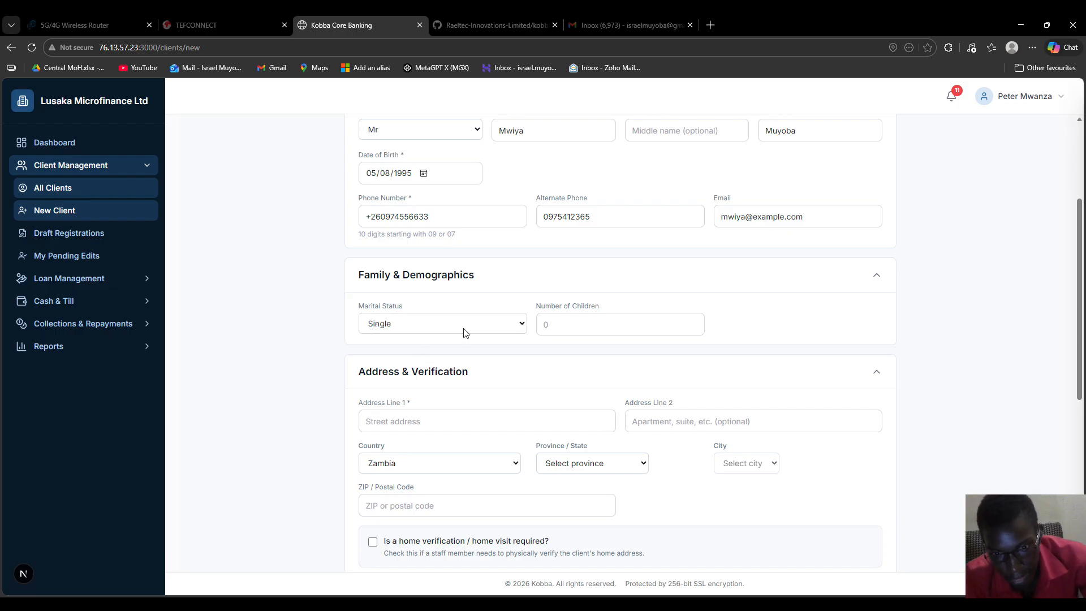
left_click(420, 377)
left_click(369, 376)
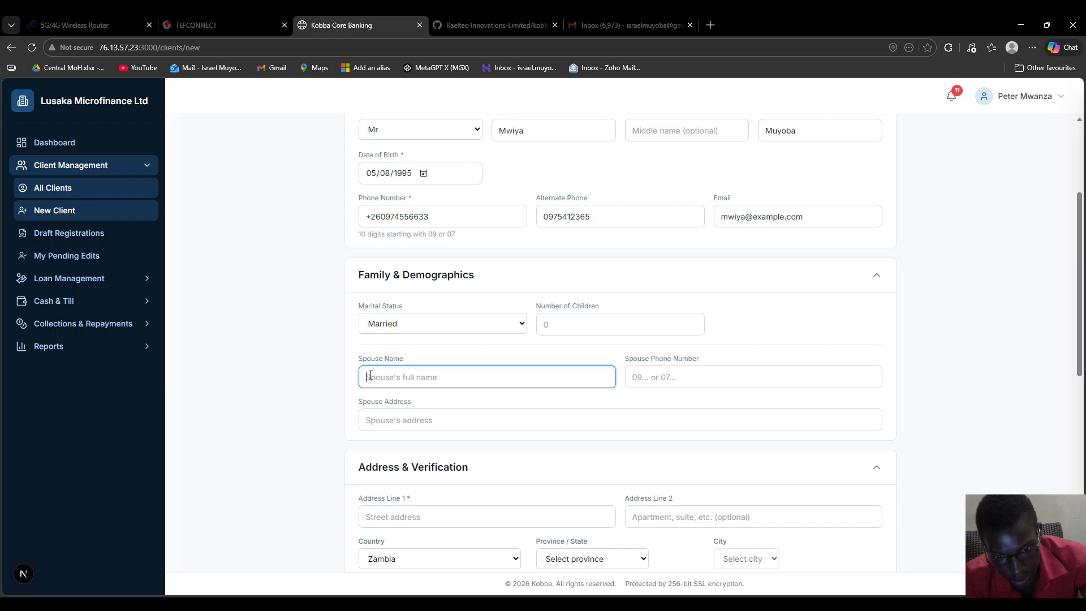
left_click(677, 385)
left_click(442, 422)
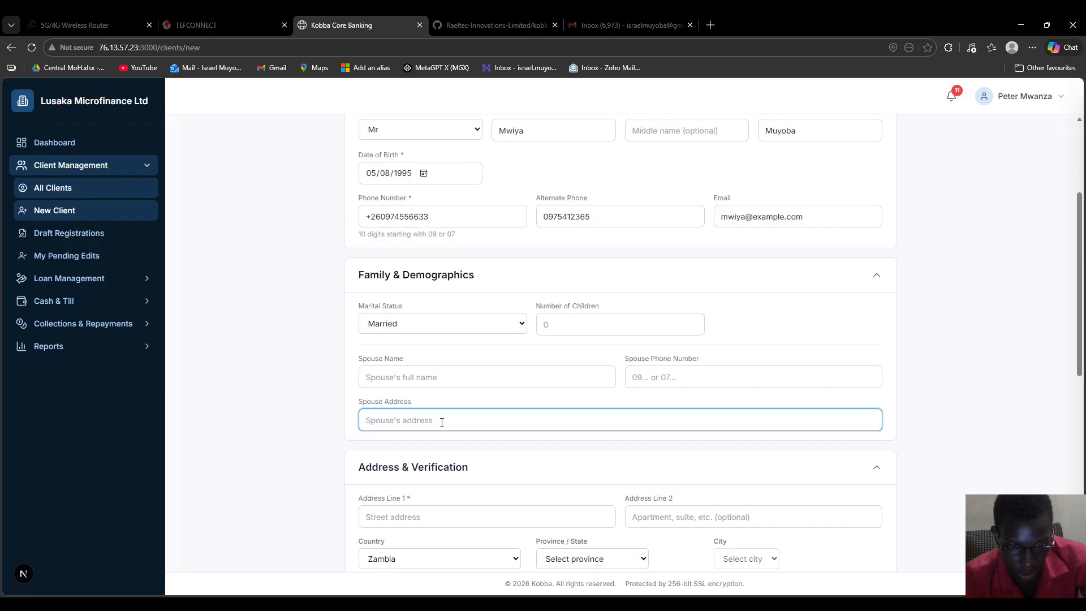
left_click(414, 336)
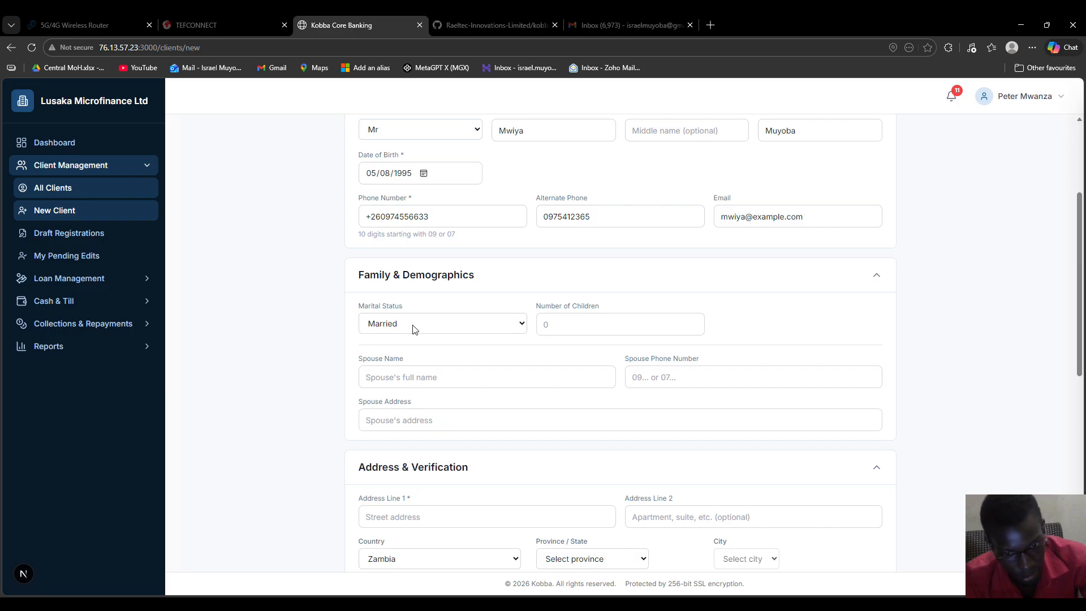
left_click(396, 358)
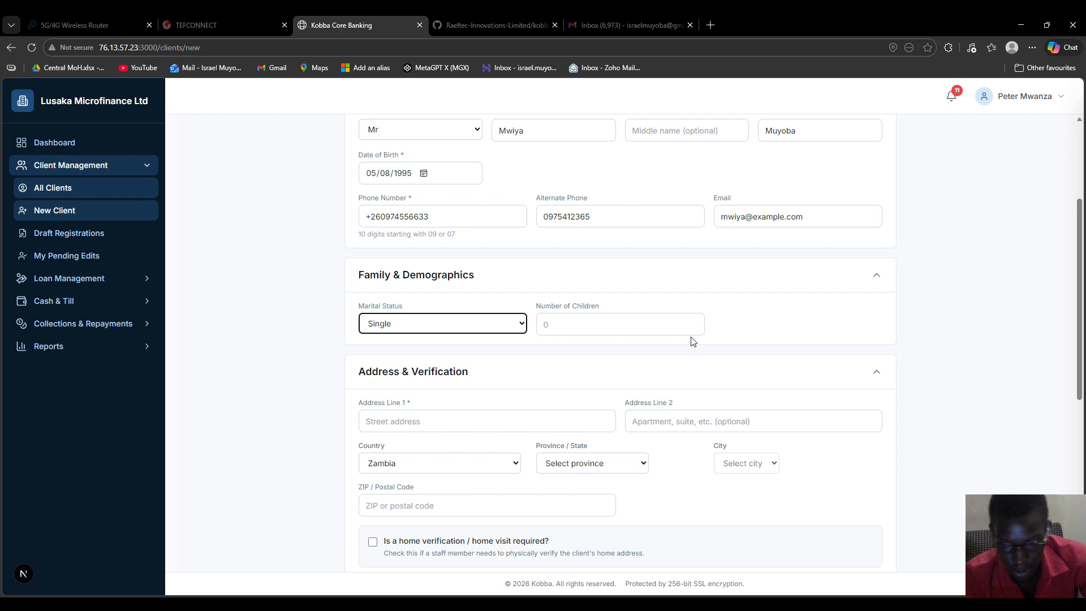
Step: Fill in the client's street and area on Address Lines 1 and 2
scroll(497, 380, "down", 2)
left_click(415, 308)
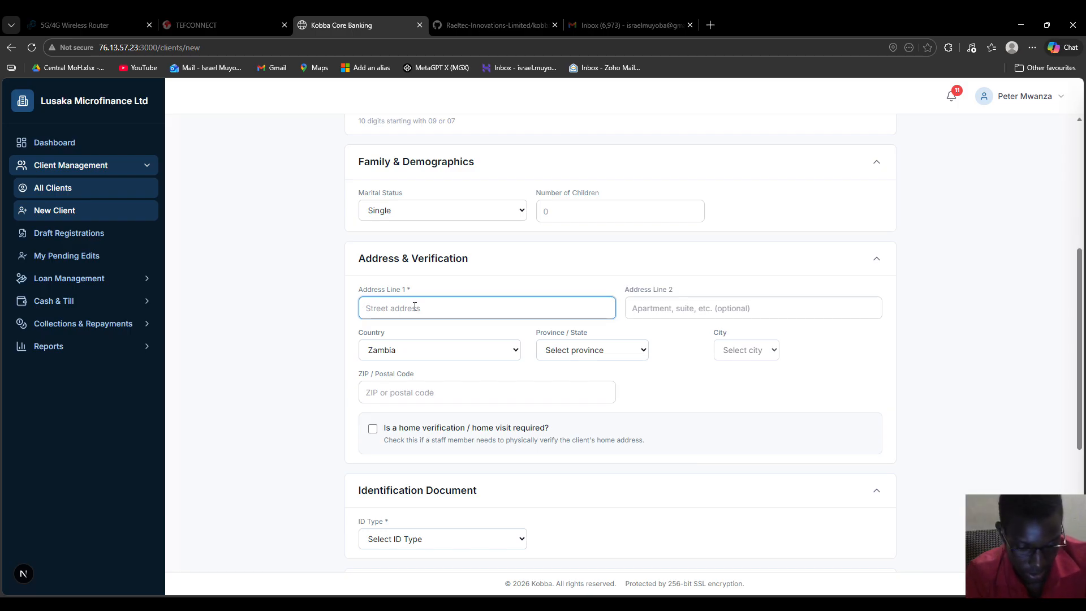
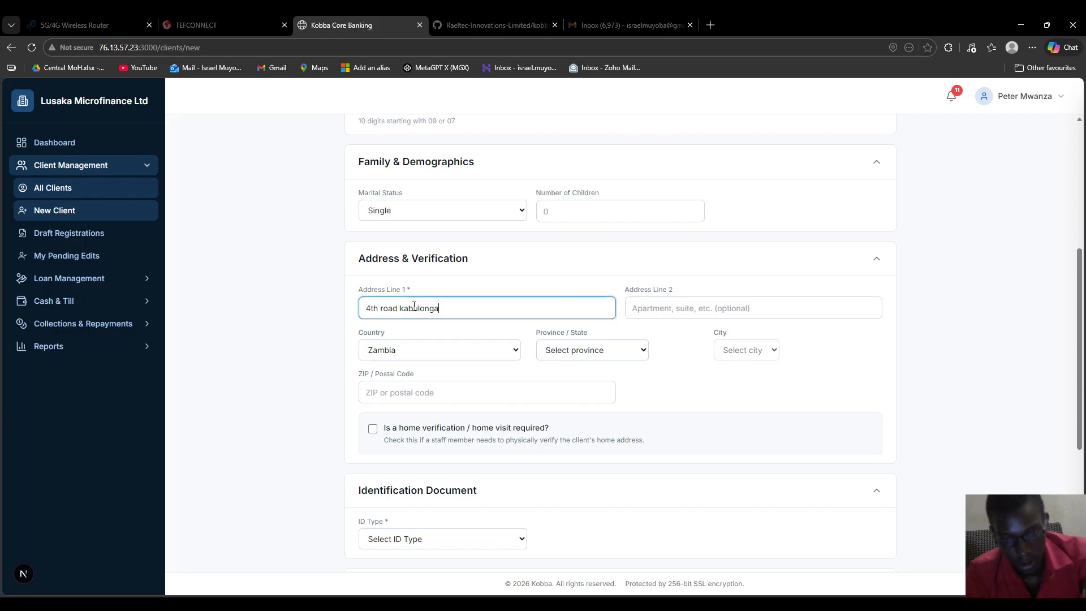
left_click_drag(440, 307, 403, 306)
key("ctrl+c")
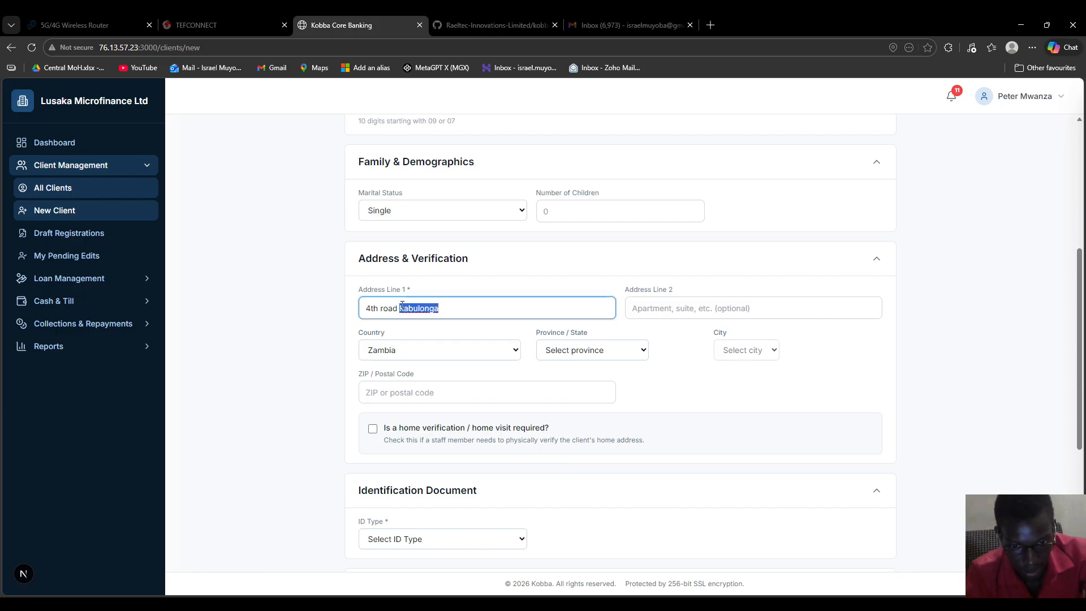
key("BackSpace")
left_click(668, 308)
key("ctrl+v")
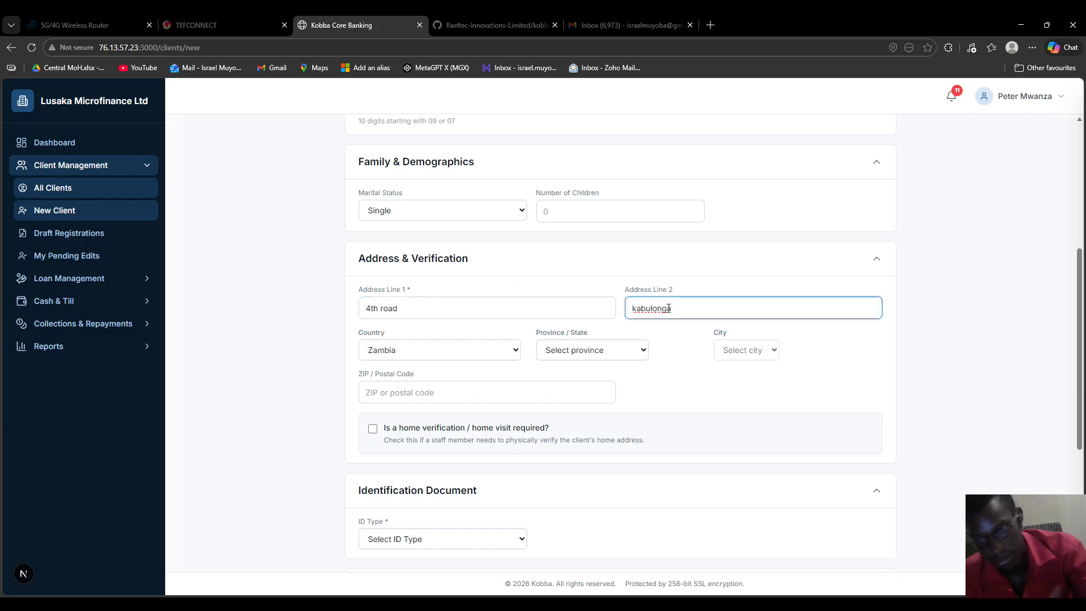
left_click(398, 308)
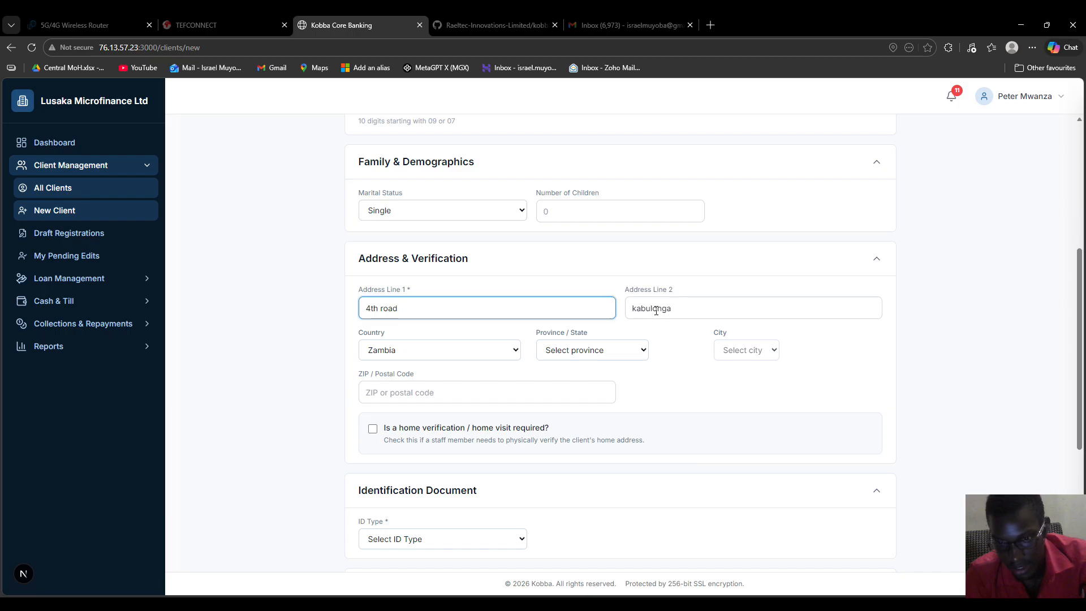
Step: Choose Lusaka Province and city Lusaka, and enter postal code 10101
left_click(627, 351)
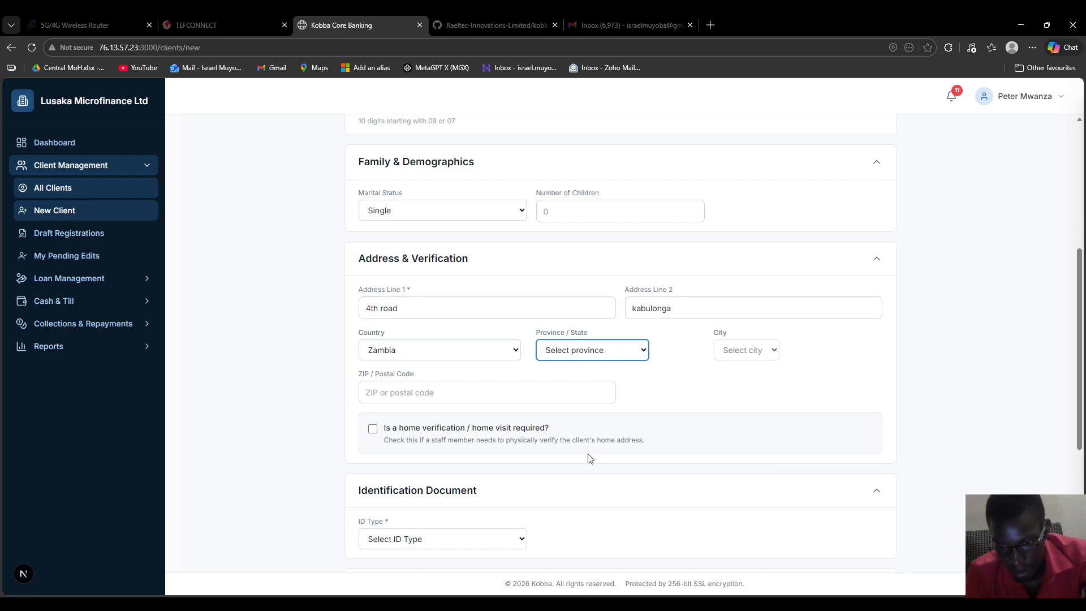
left_click(638, 404)
left_click(757, 349)
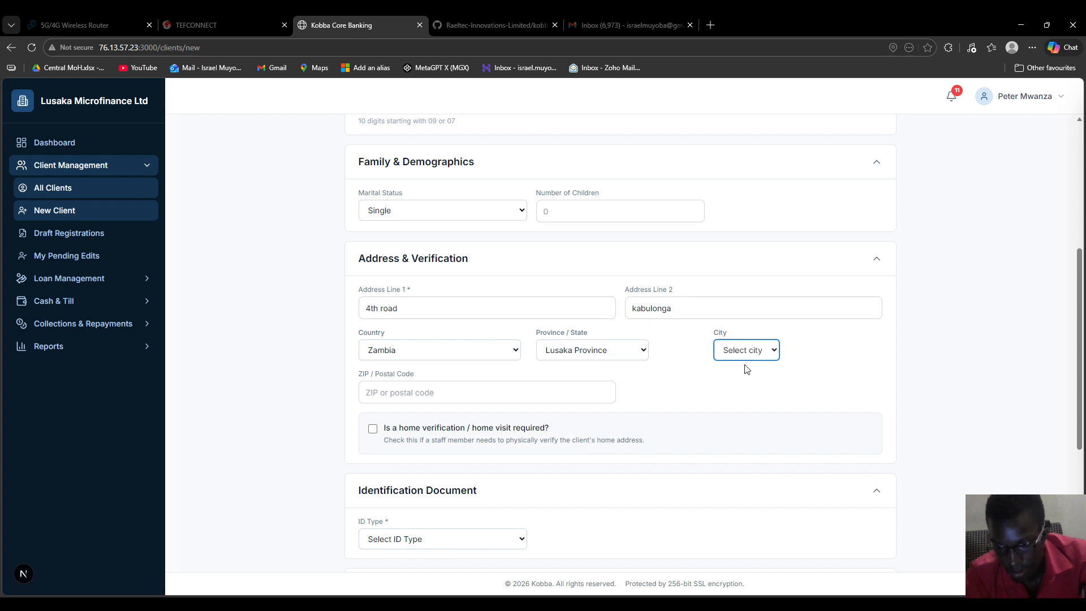
left_click(740, 400)
left_click(420, 389)
type("10")
key("Tab")
left_click(739, 398)
scroll(543, 368, "down", 2)
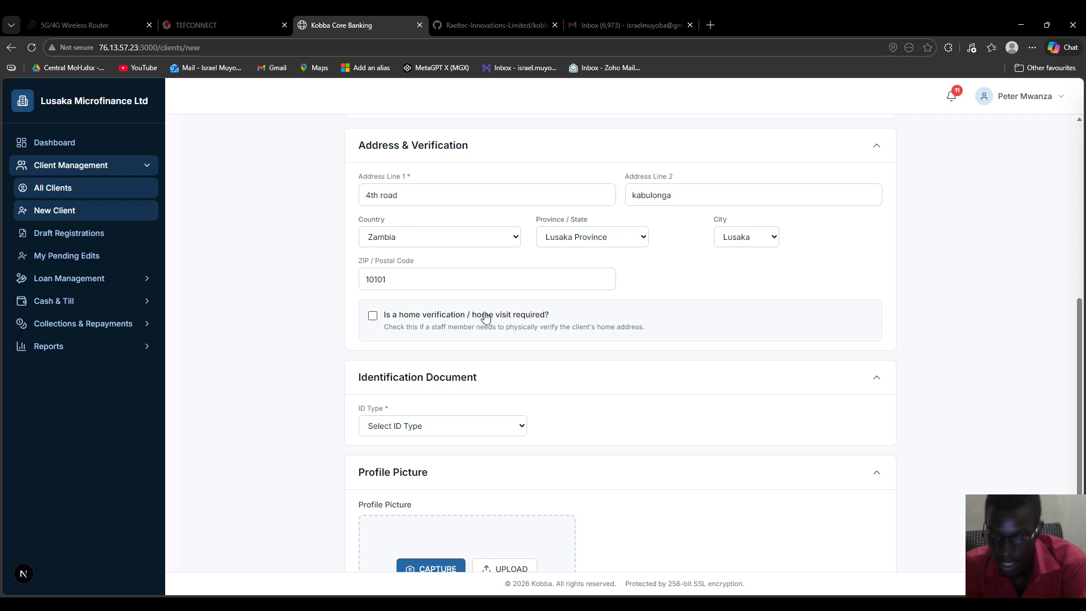
Step: Require a home verification visit assigned to a staff member, due 28/02/2026
left_click(373, 317)
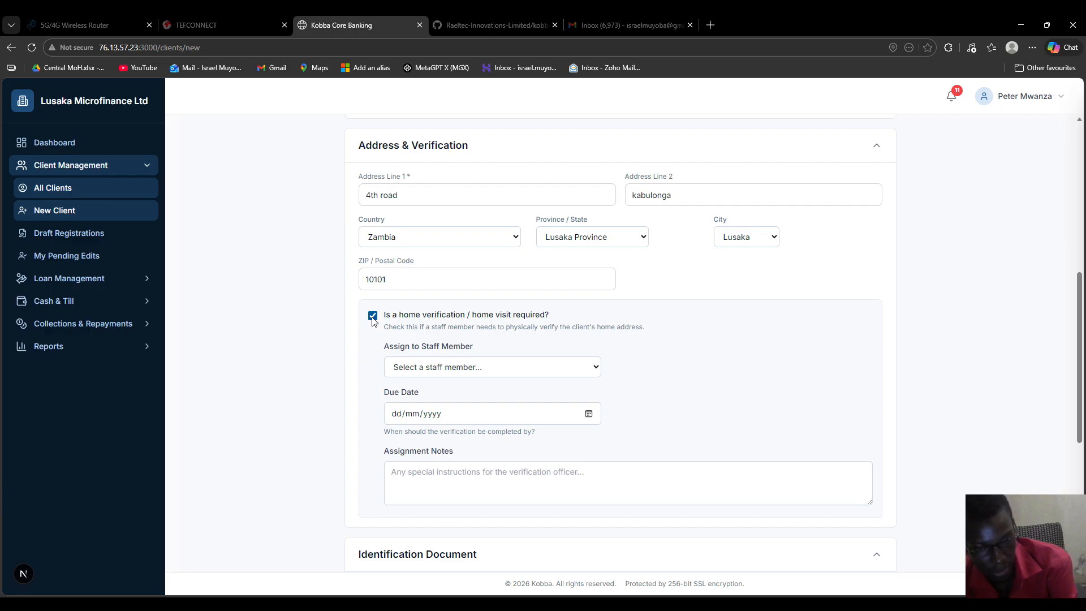
left_click(478, 370)
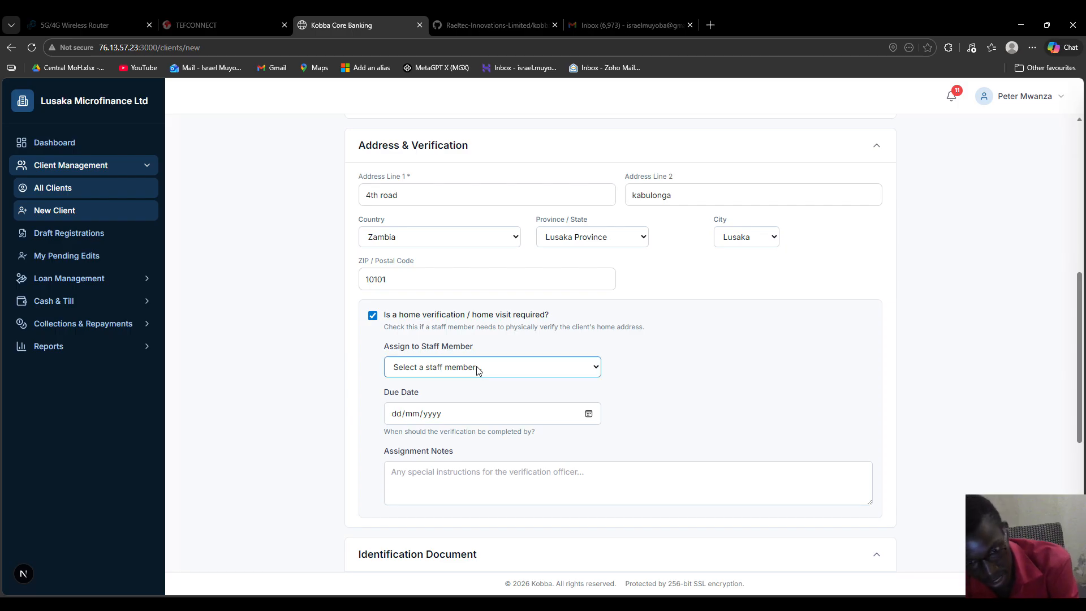
left_click(435, 450)
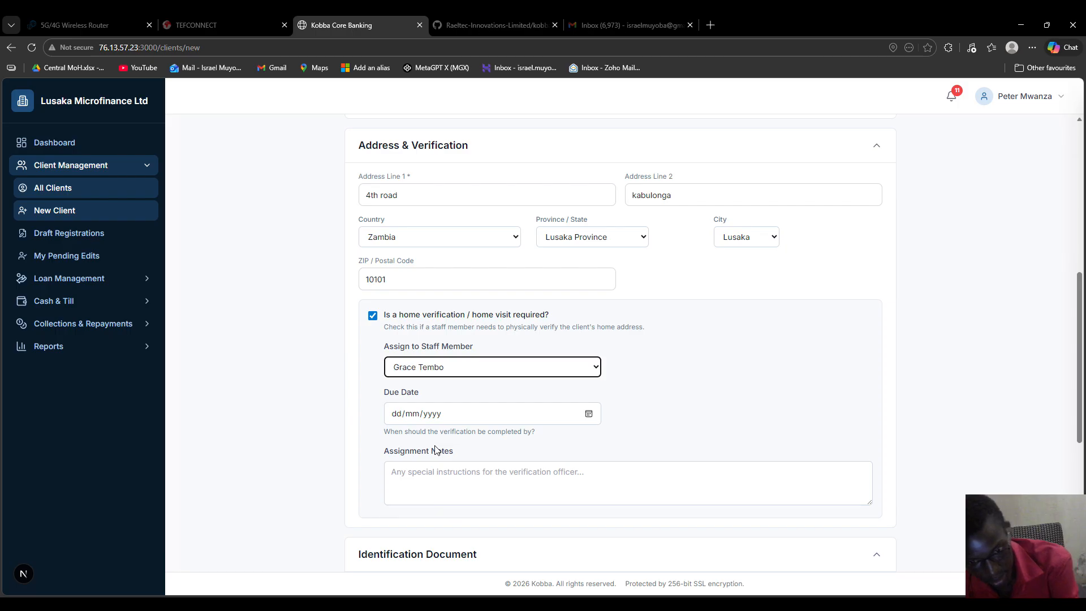
left_click(588, 414)
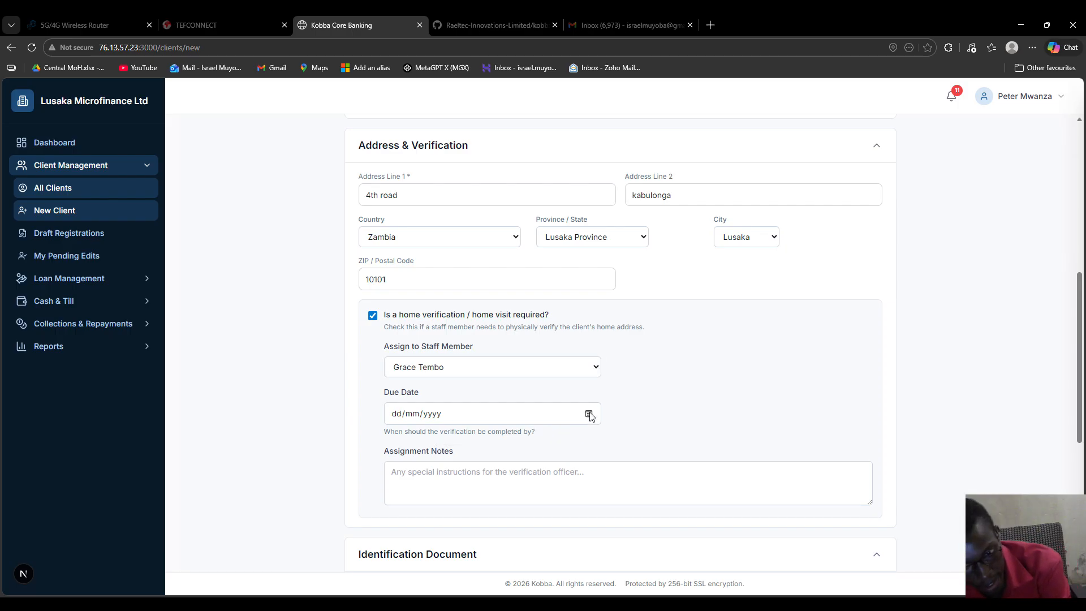
left_click(482, 551)
Step: Write assignment notes: ASAP, check collateral and whether the house is rented or family
left_click(458, 488)
type("ASAP...")
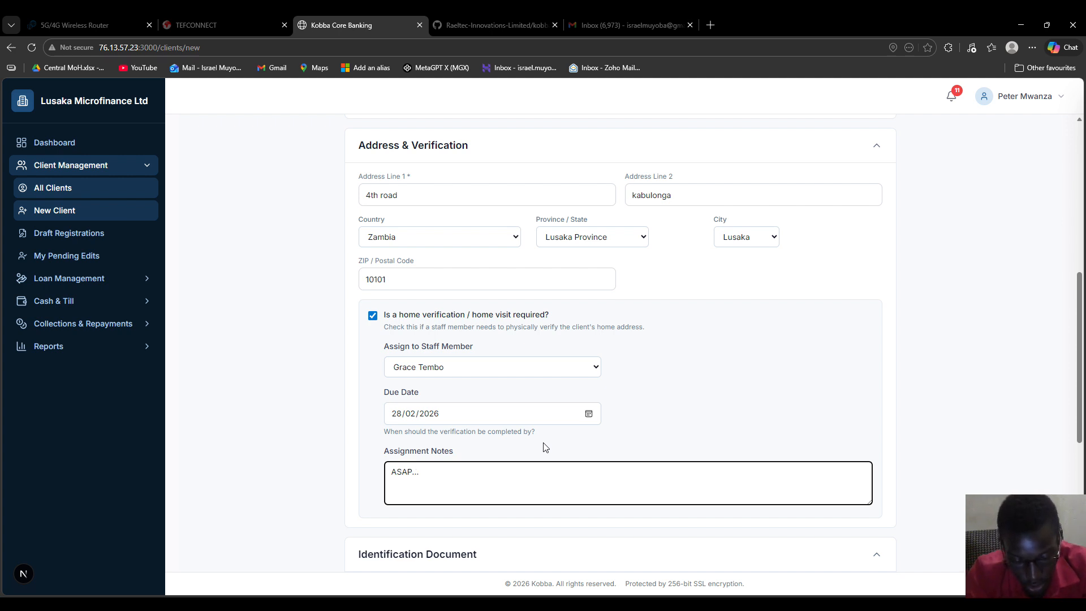
type("check ")
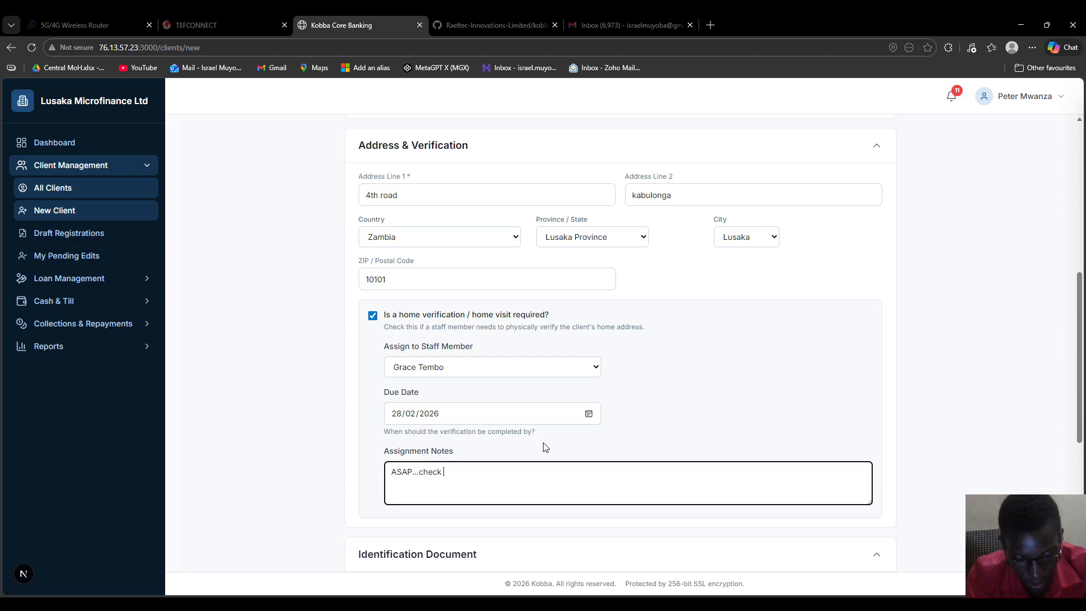
type("for collateral and also house condition whther rented or family")
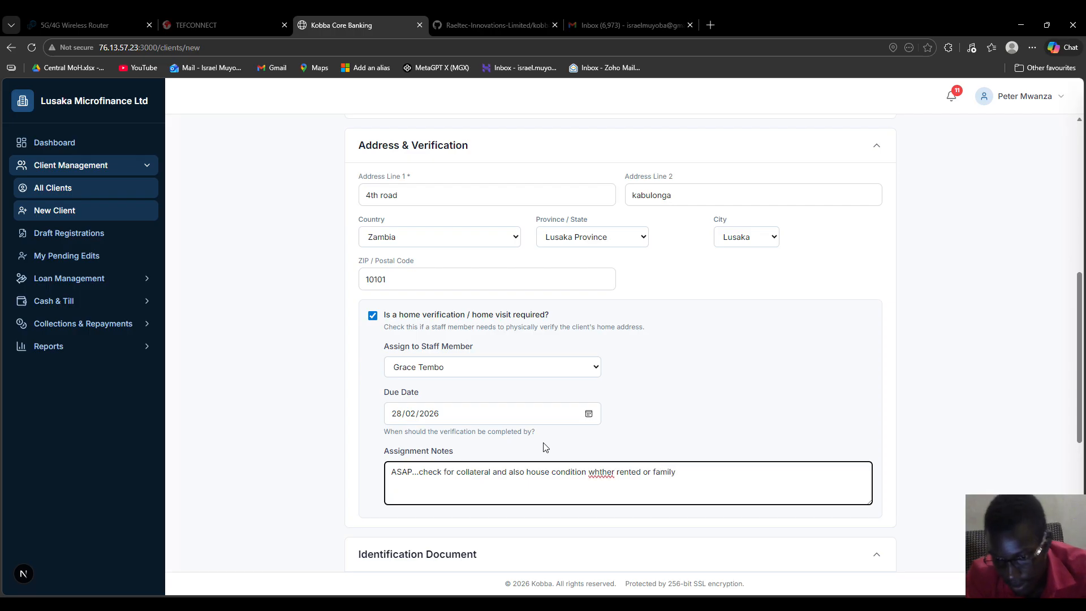
left_click(601, 472)
type("e")
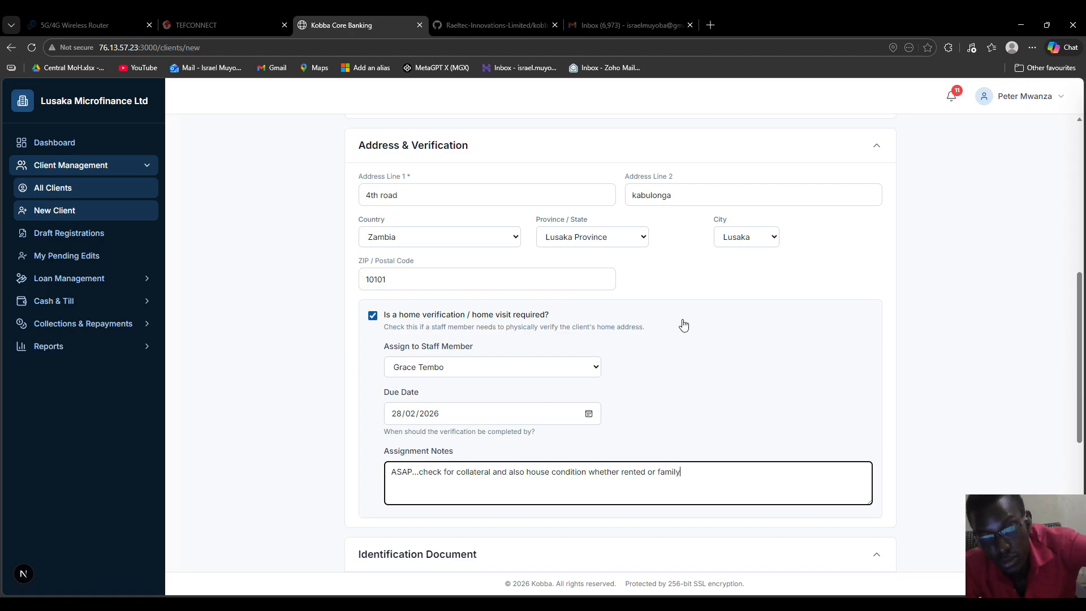
scroll(683, 324, "down", 4)
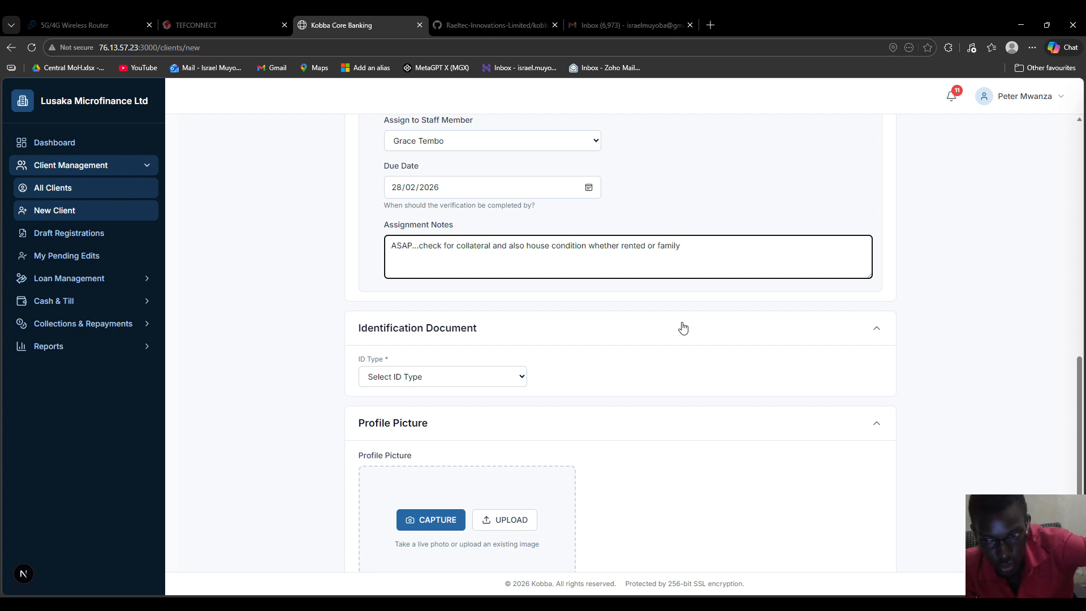
Step: Set ID type to NRC and paste the NRC number, which is flagged as a duplicate
left_click(628, 367)
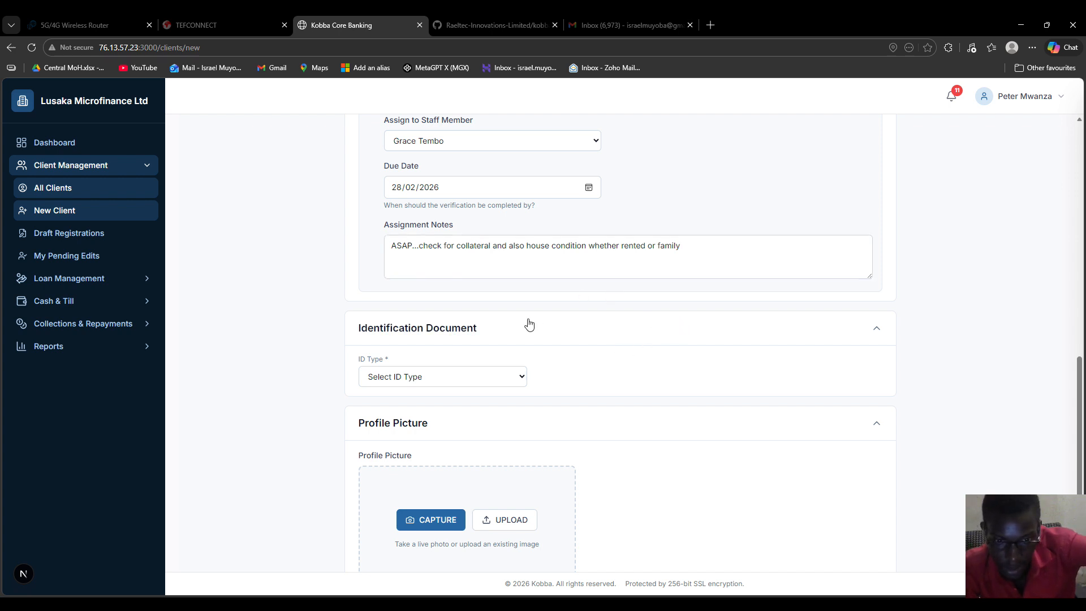
scroll(527, 346, "down", 1)
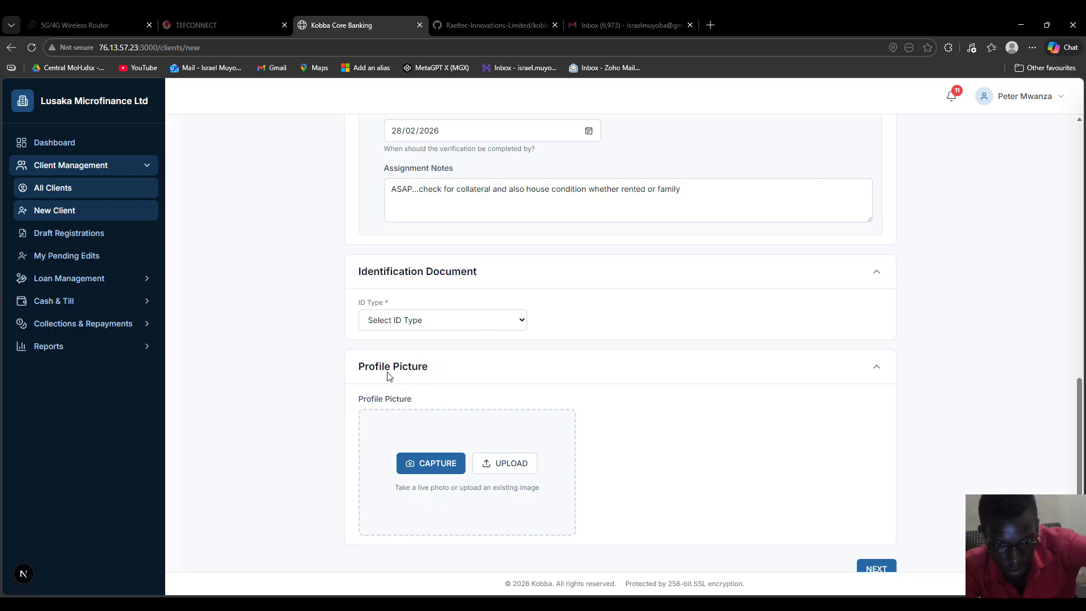
left_click(462, 360)
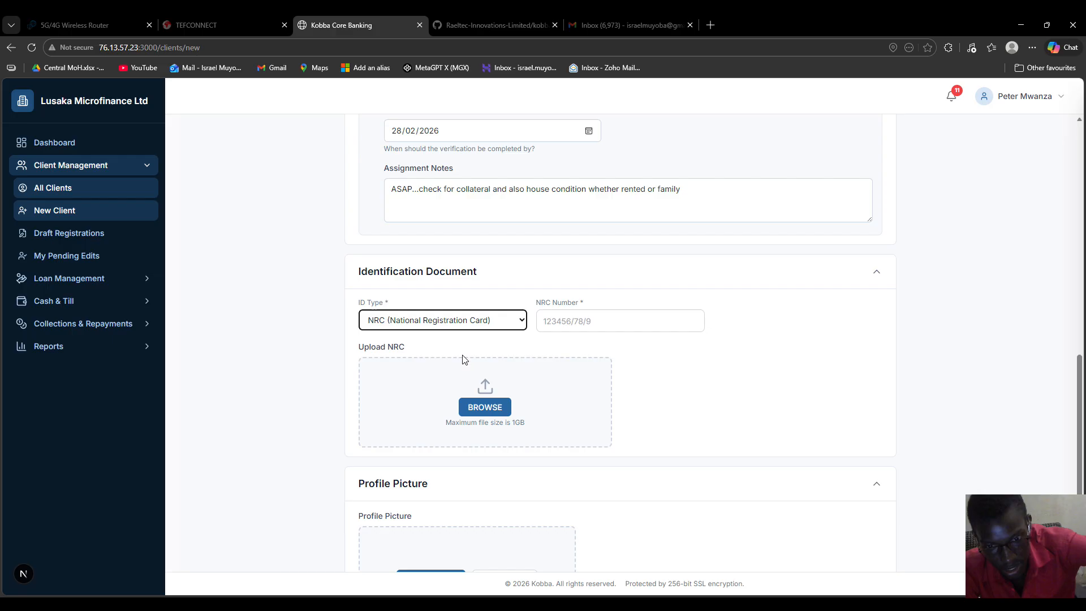
left_click(557, 324)
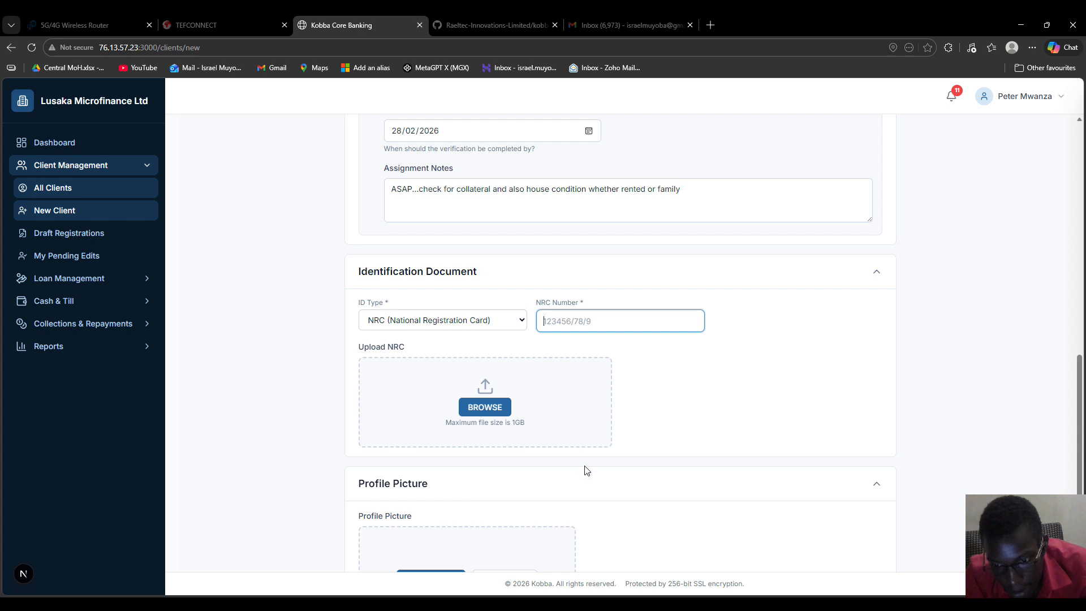
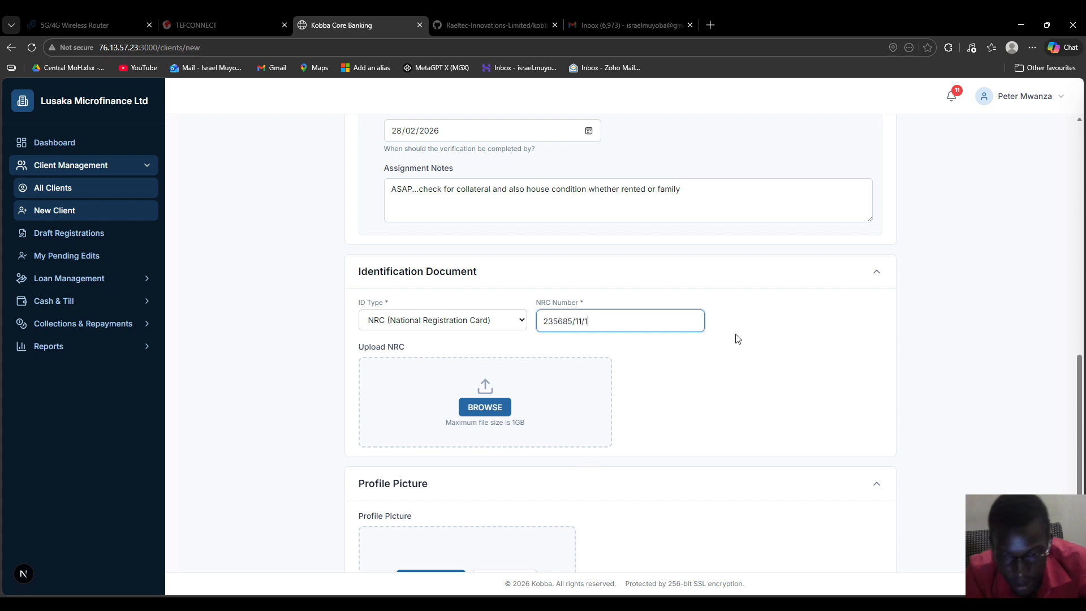
left_click(754, 338)
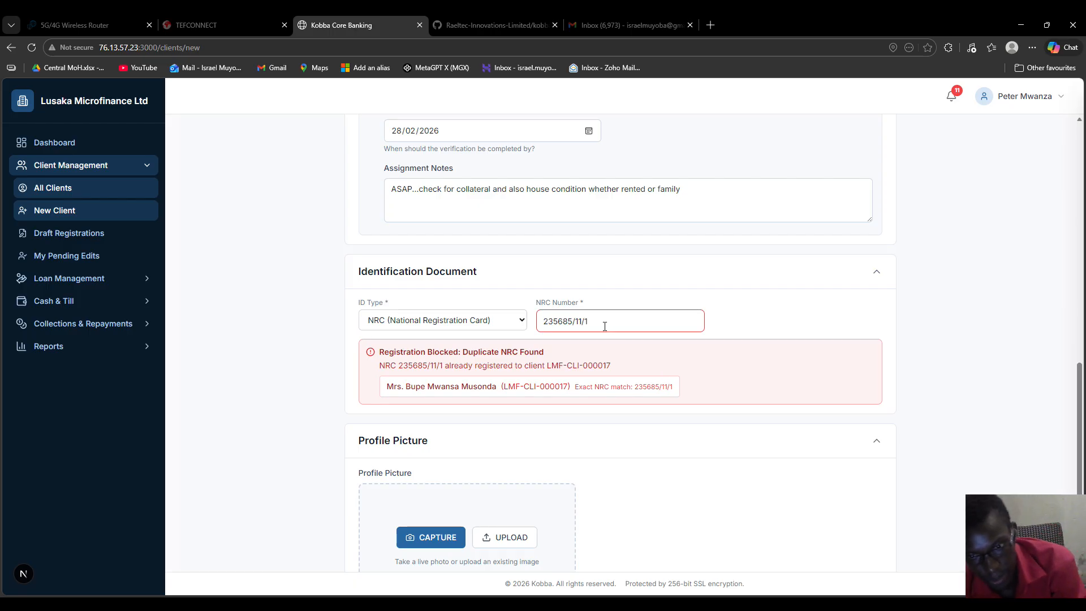
Step: Replace the duplicate with a different, correctly formatted NRC number
left_click_drag(604, 322, 535, 324)
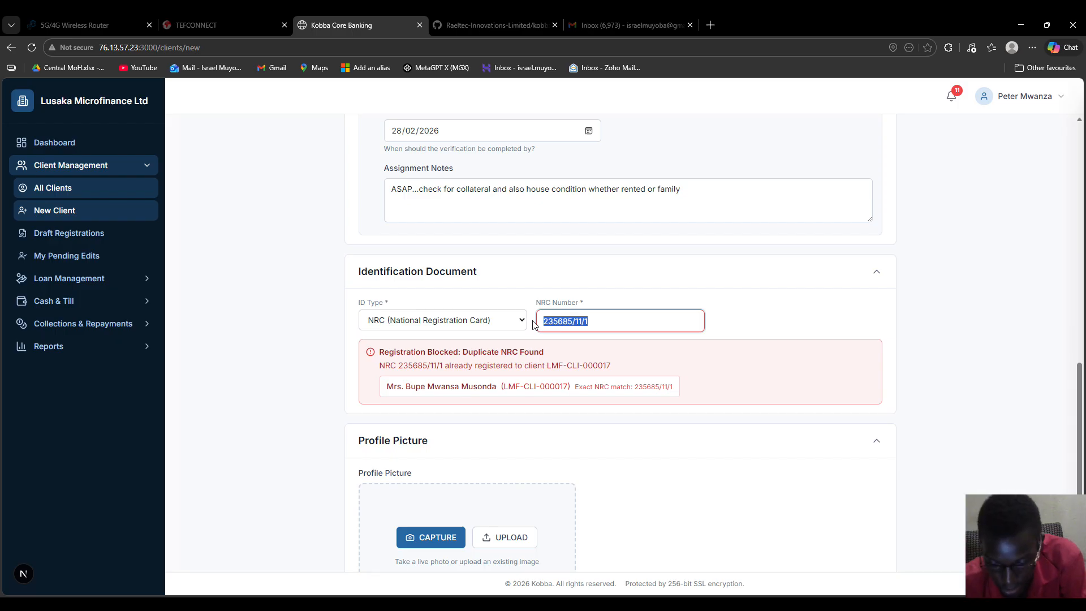
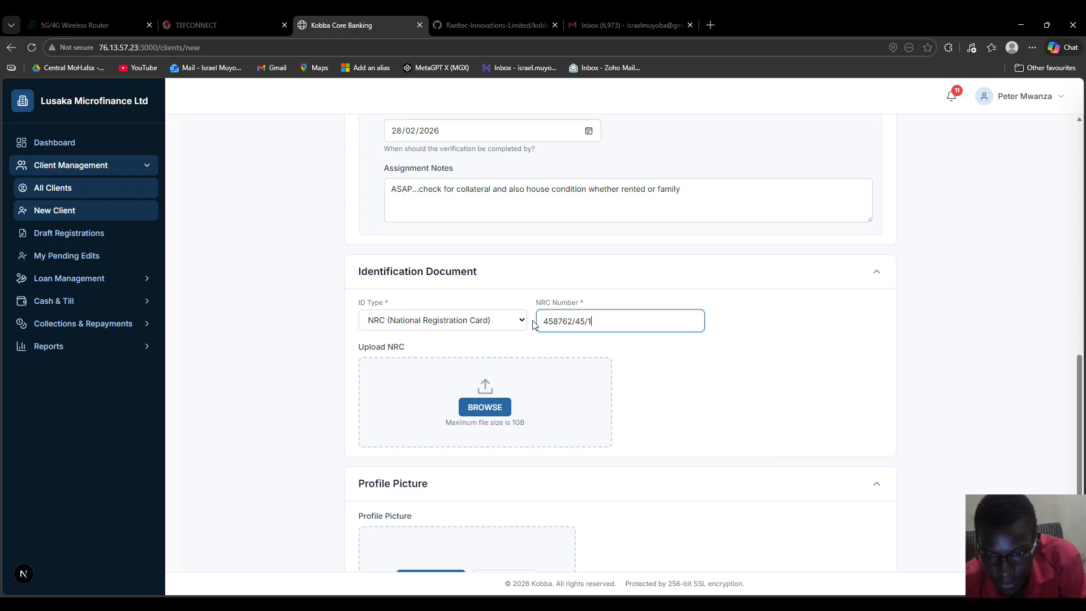
scroll(530, 323, "down", 1)
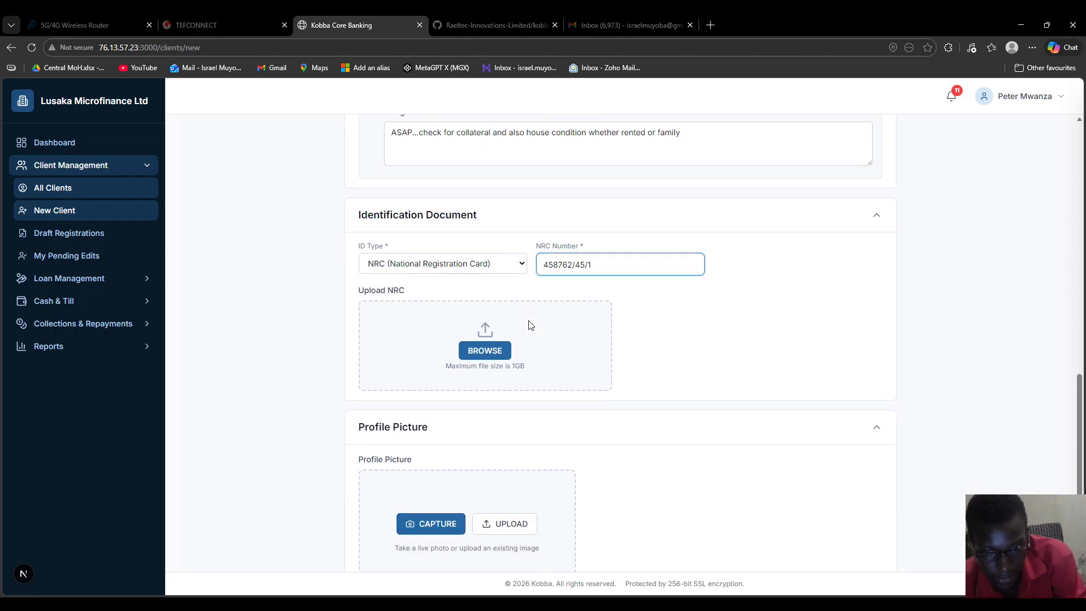
left_click(508, 350)
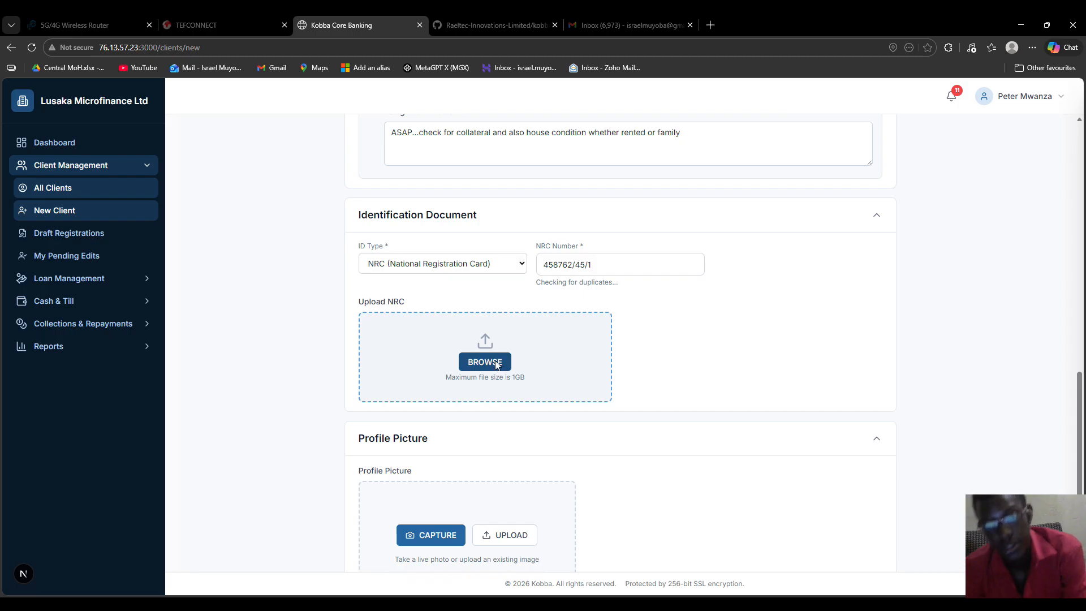
Step: Upload the NRC card image (1.4 MB) as the client's identification document
left_click(497, 364)
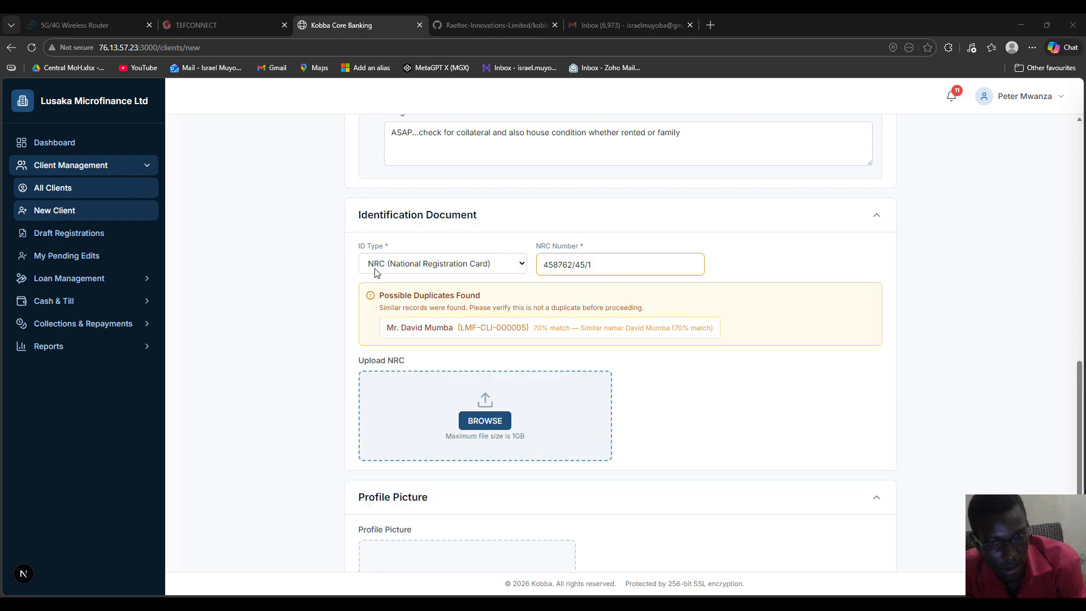
double_click(433, 296)
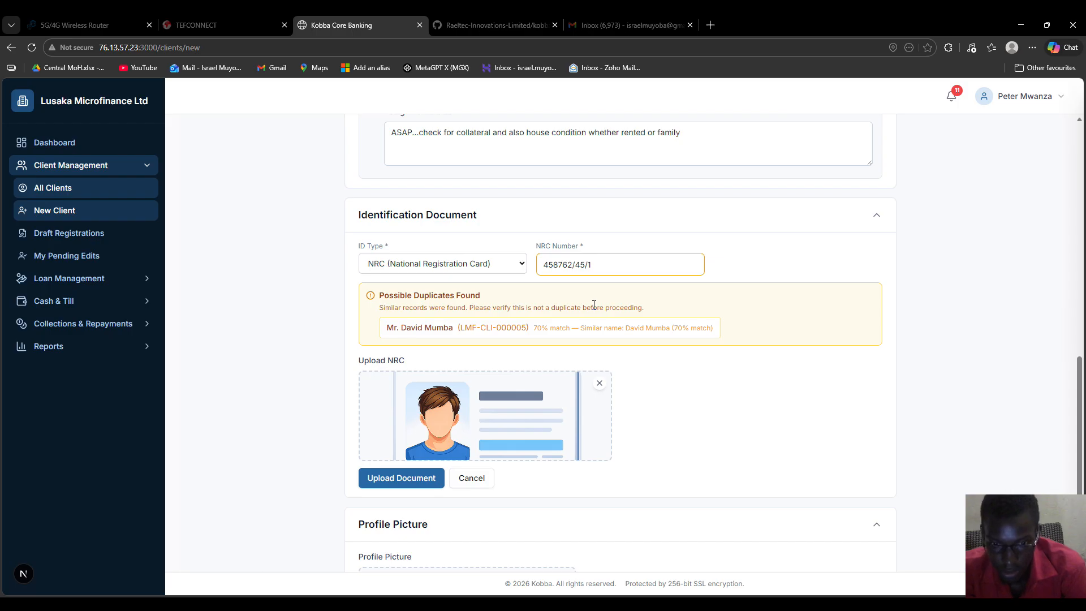
left_click(396, 480)
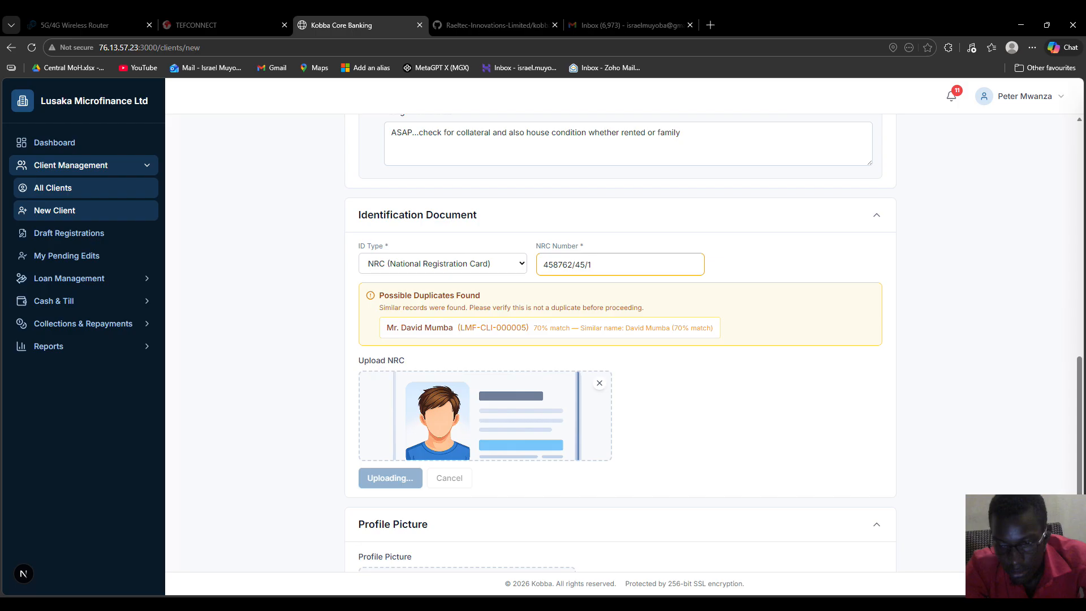
left_click(761, 604)
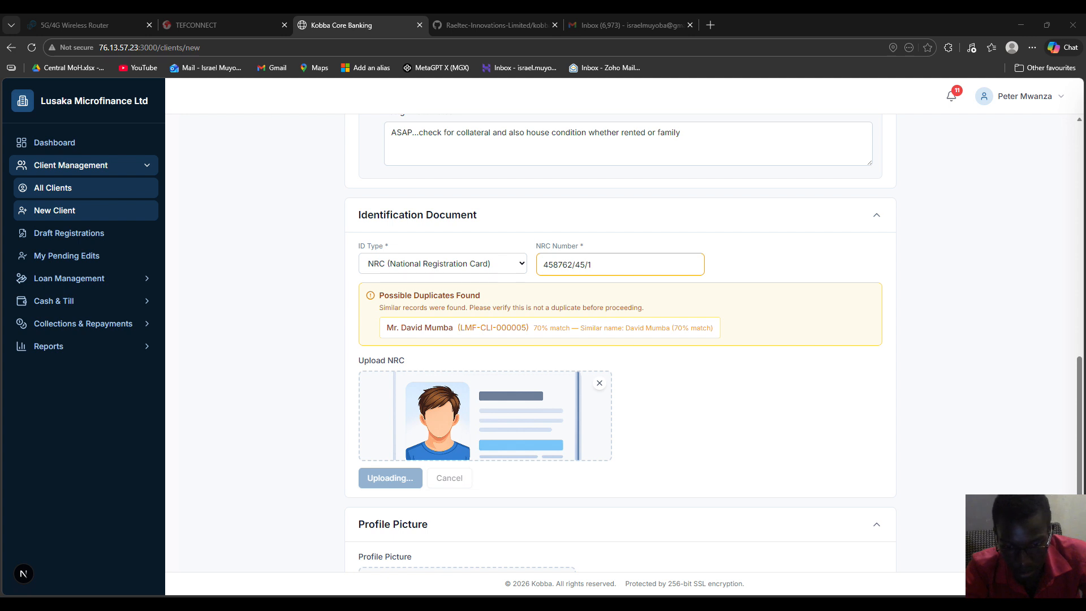
scroll(591, 419, "down", 4)
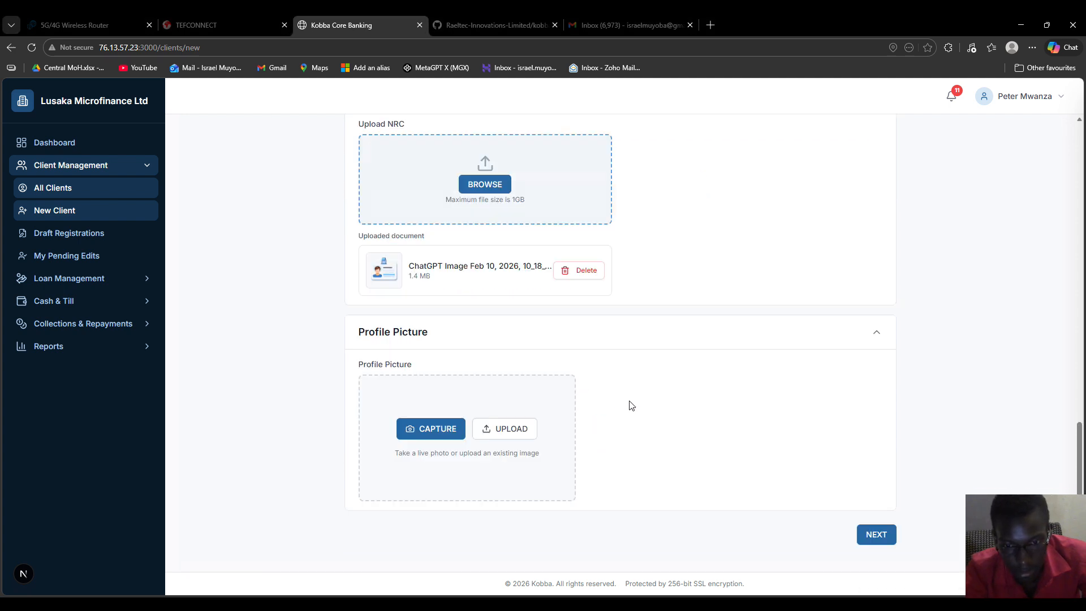
Step: Try a live photo capture, then upload the client's 1.4 MB profile photo file instead
scroll(677, 331, "up", 3)
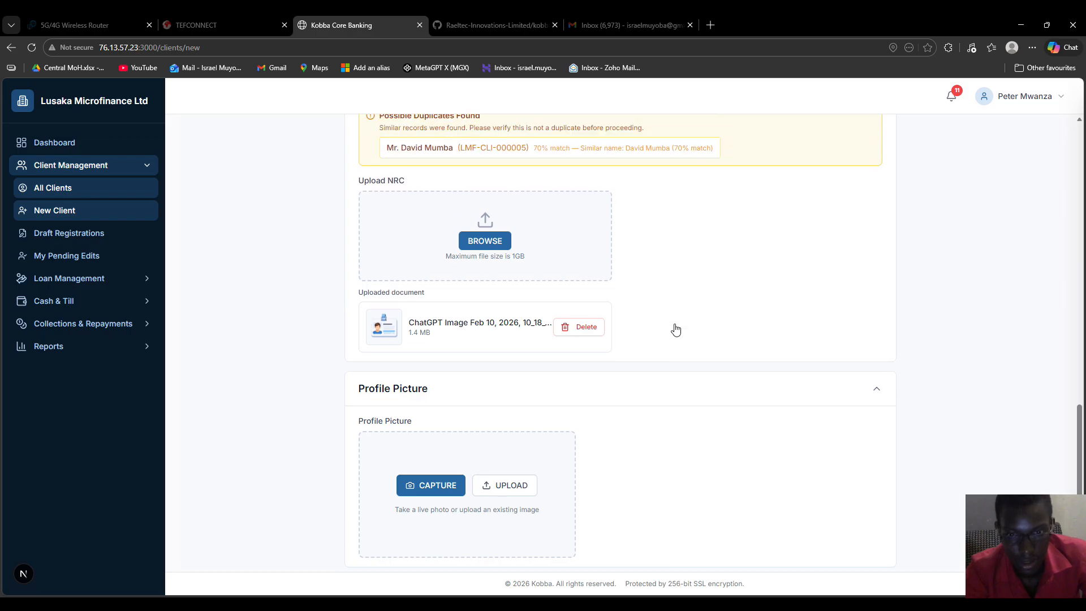
scroll(677, 328, "down", 3)
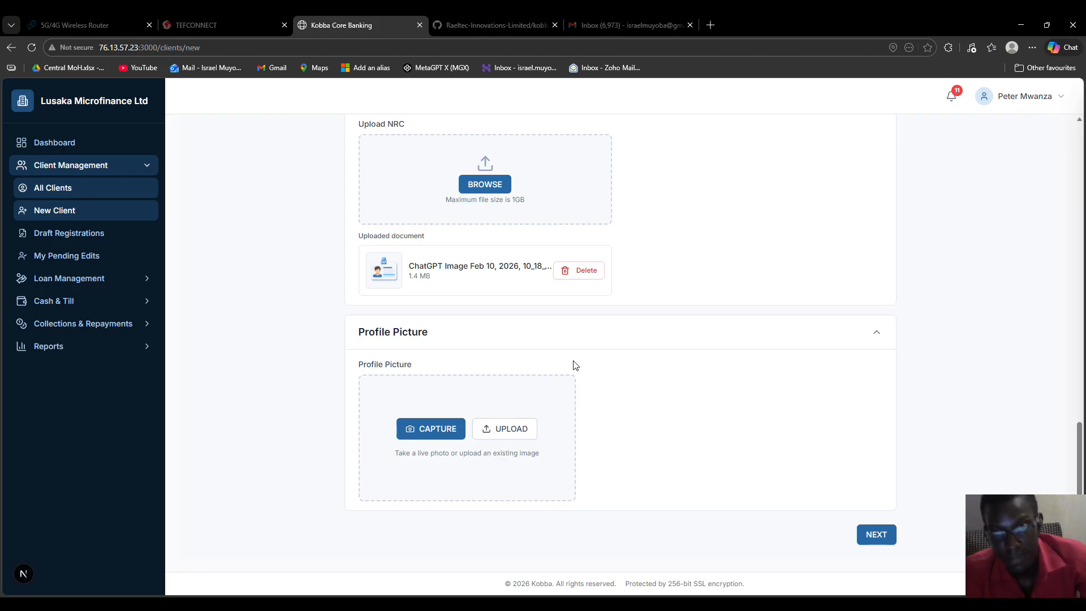
left_click(419, 427)
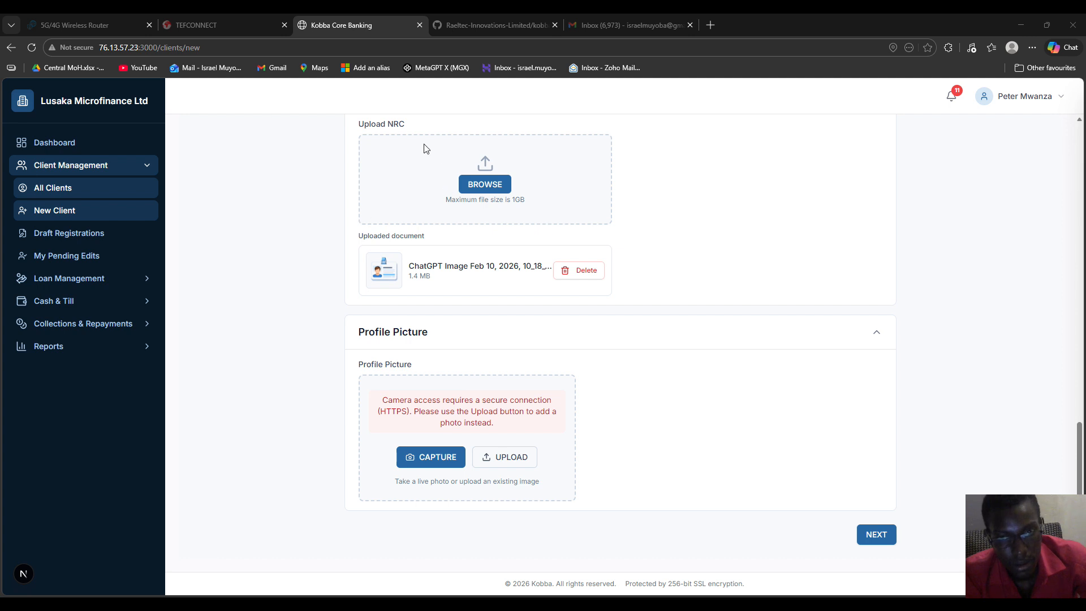
left_click(445, 298)
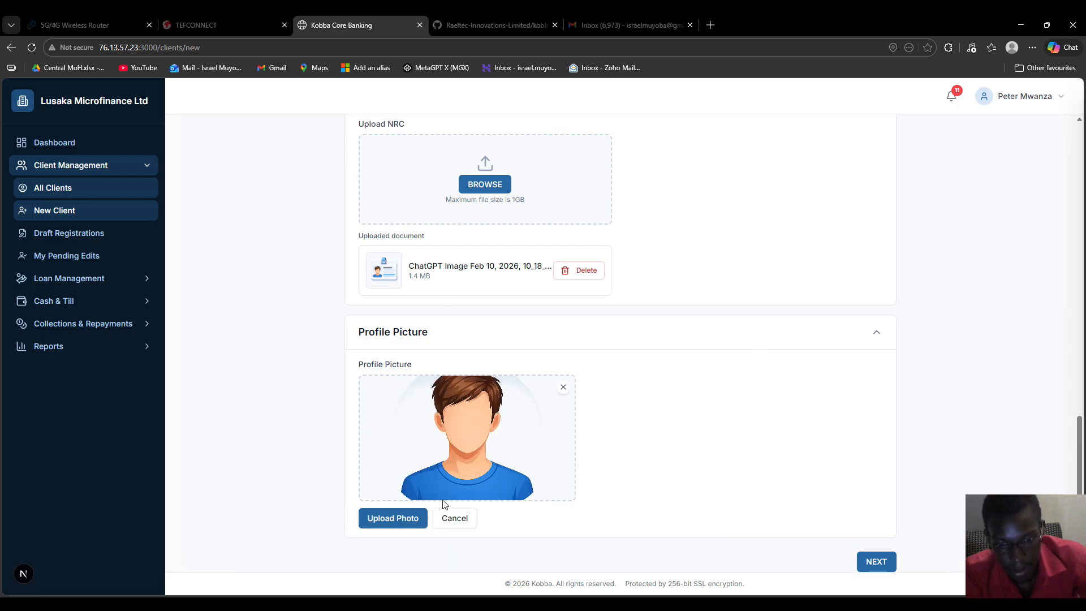
left_click(393, 519)
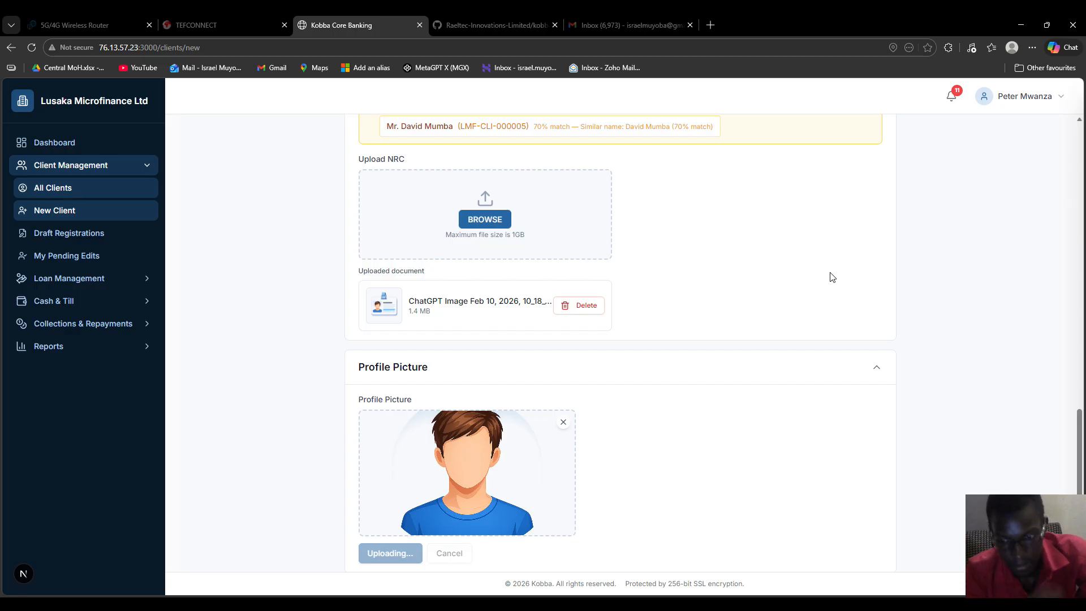
scroll(770, 277, "down", 1)
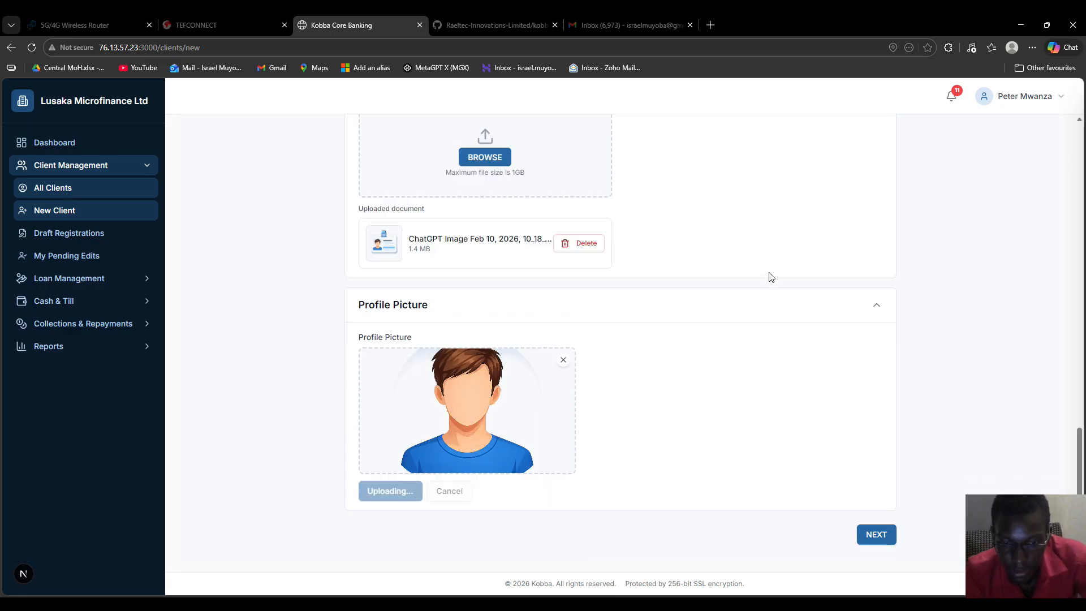
scroll(771, 277, "up", 2)
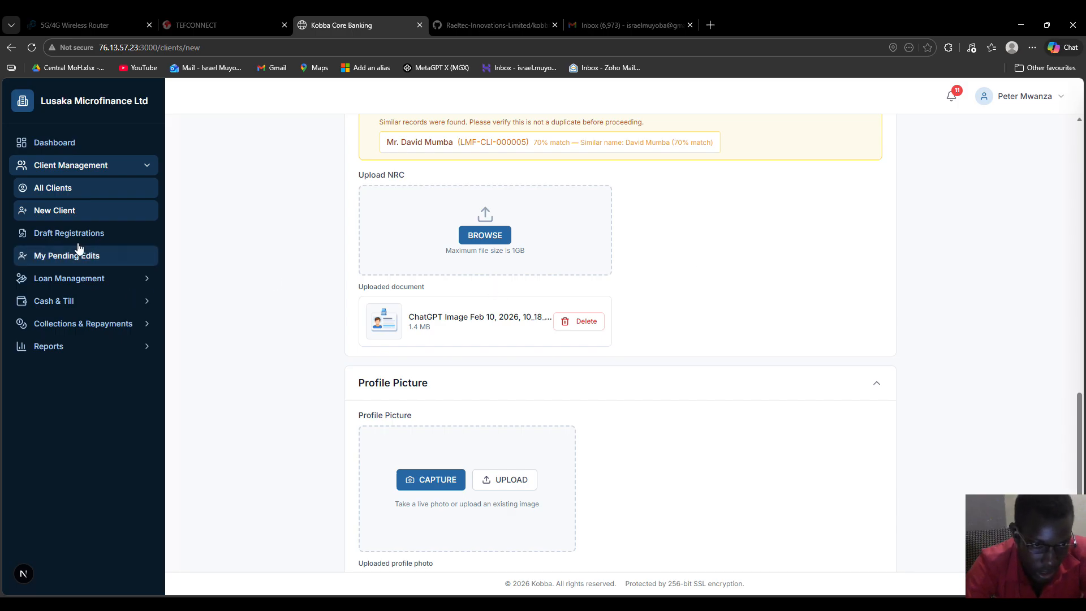
scroll(506, 318, "up", 15)
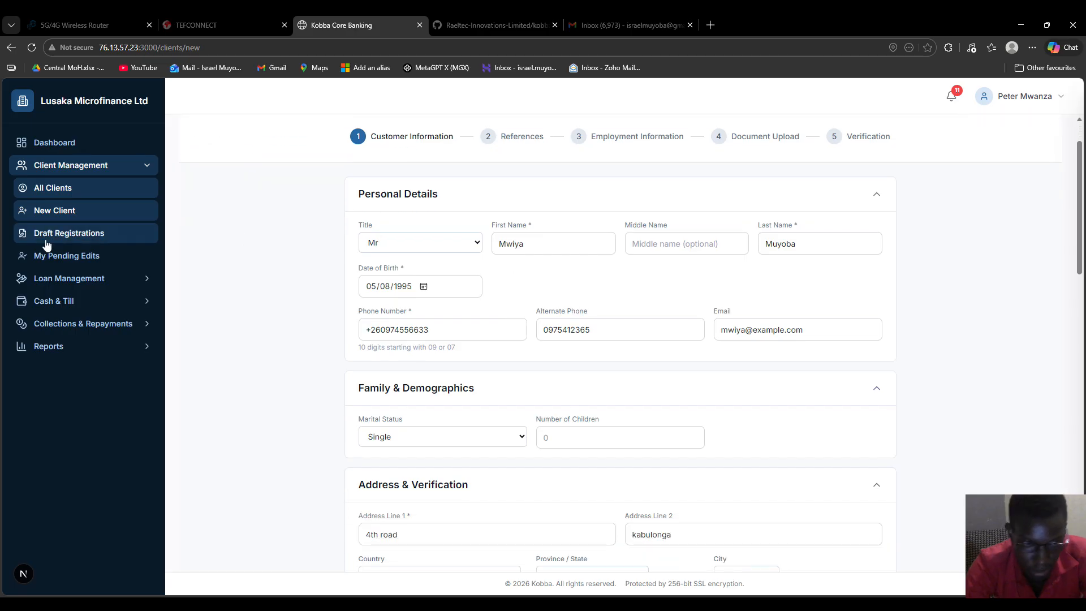
left_click(81, 242)
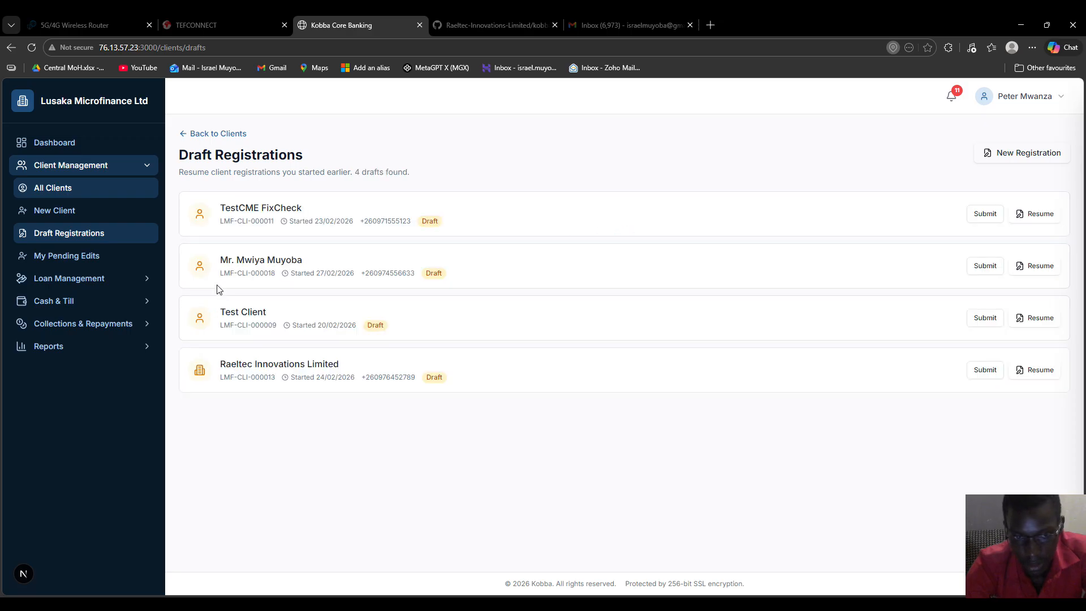
Step: Resume the client's draft registration from the Draft Registrations list
left_click_drag(214, 261, 309, 260)
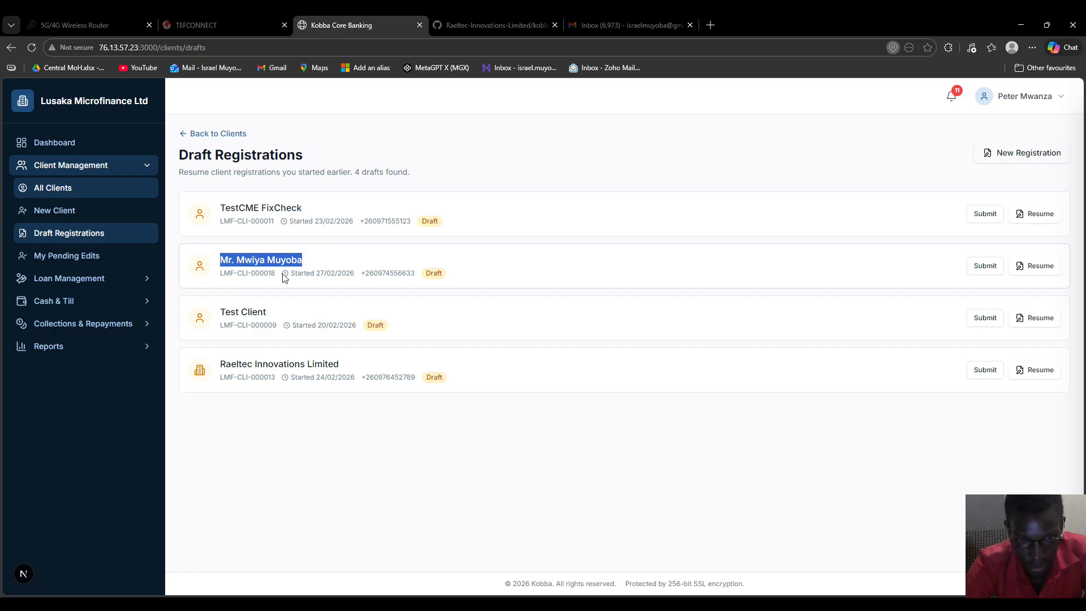
left_click(1023, 267)
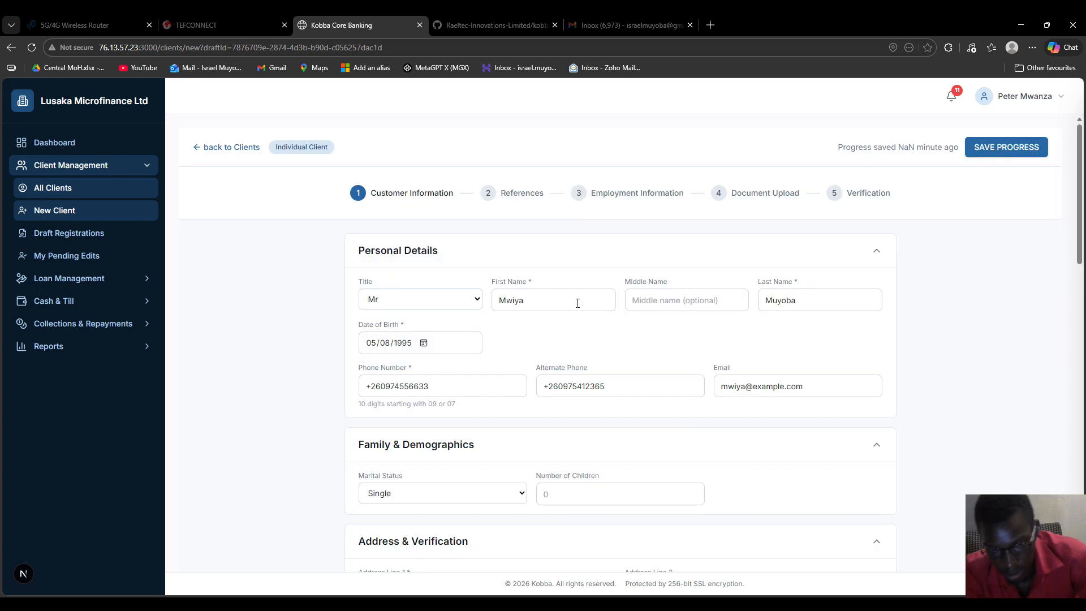
Step: Set the client's province to Lusaka Province and city to Lusaka
scroll(578, 303, "down", 1)
scroll(578, 303, "down", 2)
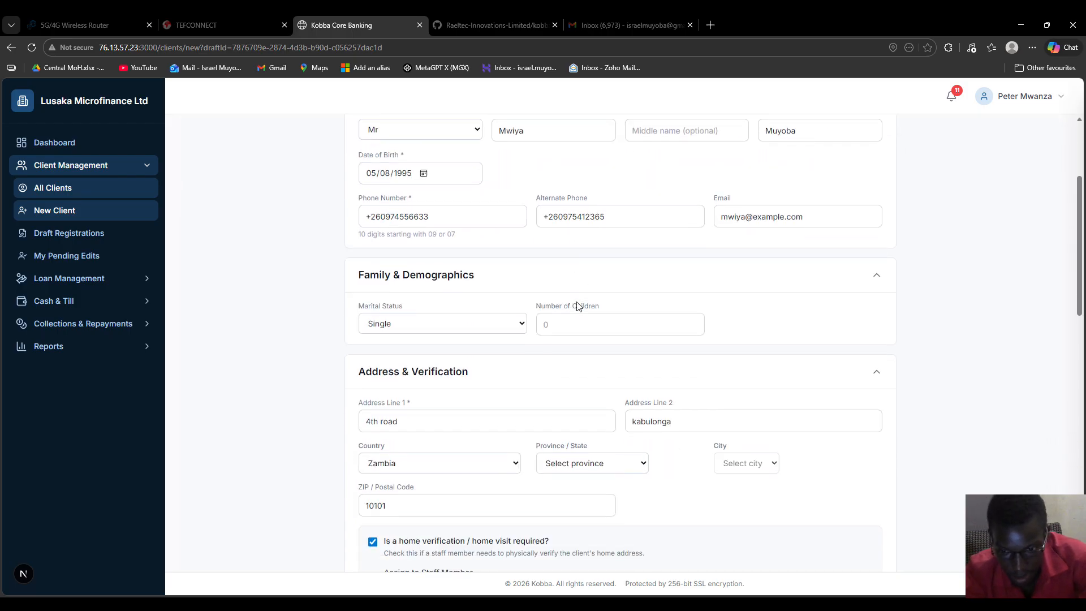
scroll(578, 306, "down", 2)
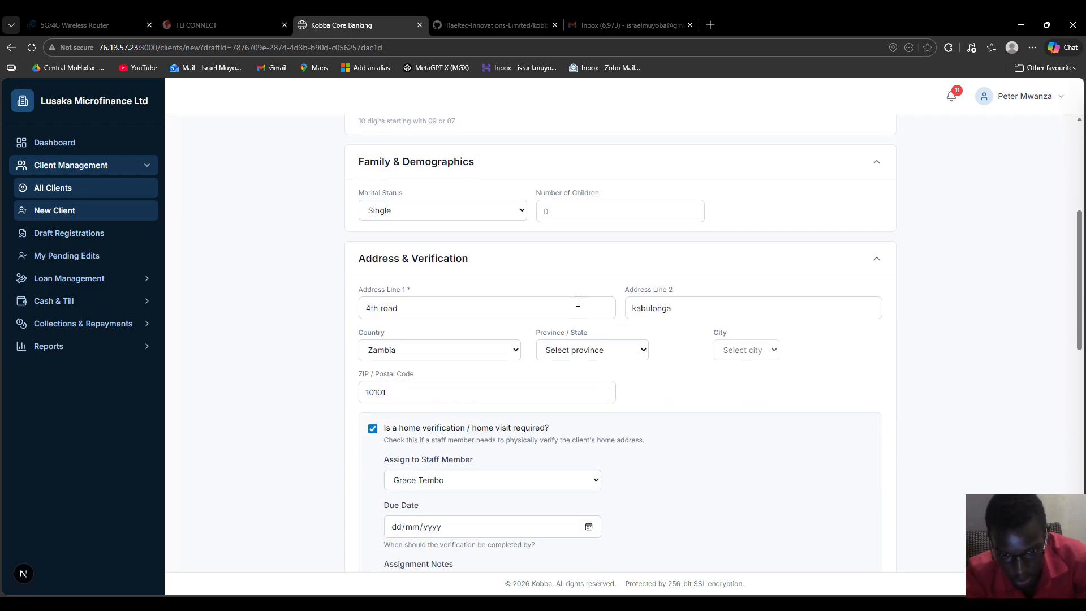
left_click(611, 349)
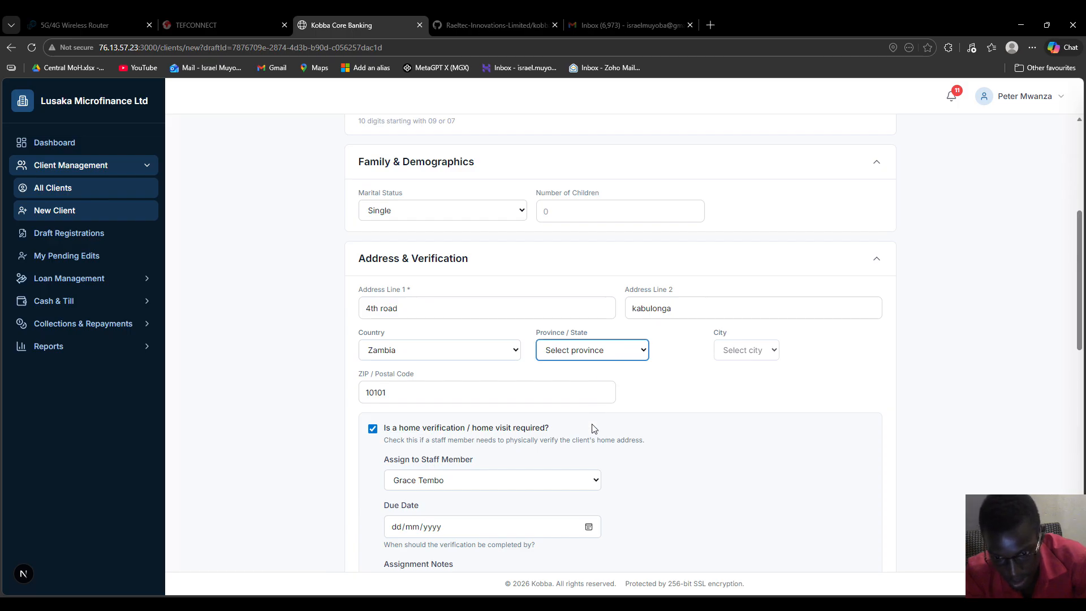
left_click(588, 446)
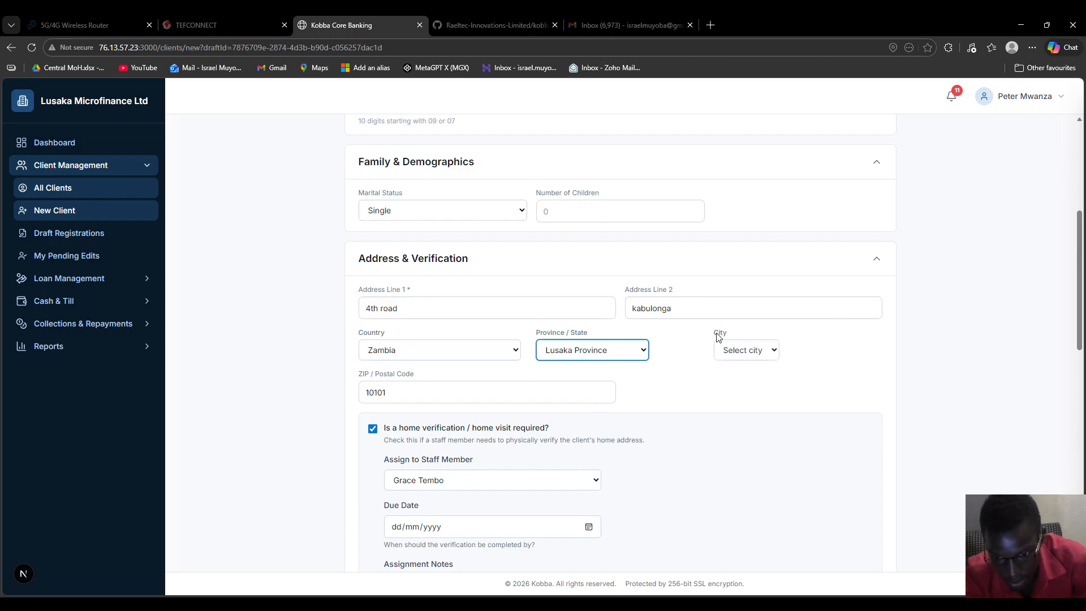
left_click(752, 350)
left_click(737, 424)
Step: Set the verification due date to 28/02/2026 with notes to check collateral and home conditions
scroll(611, 248, "up", 1)
scroll(611, 251, "up", 5)
scroll(611, 251, "down", 9)
scroll(612, 251, "down", 1)
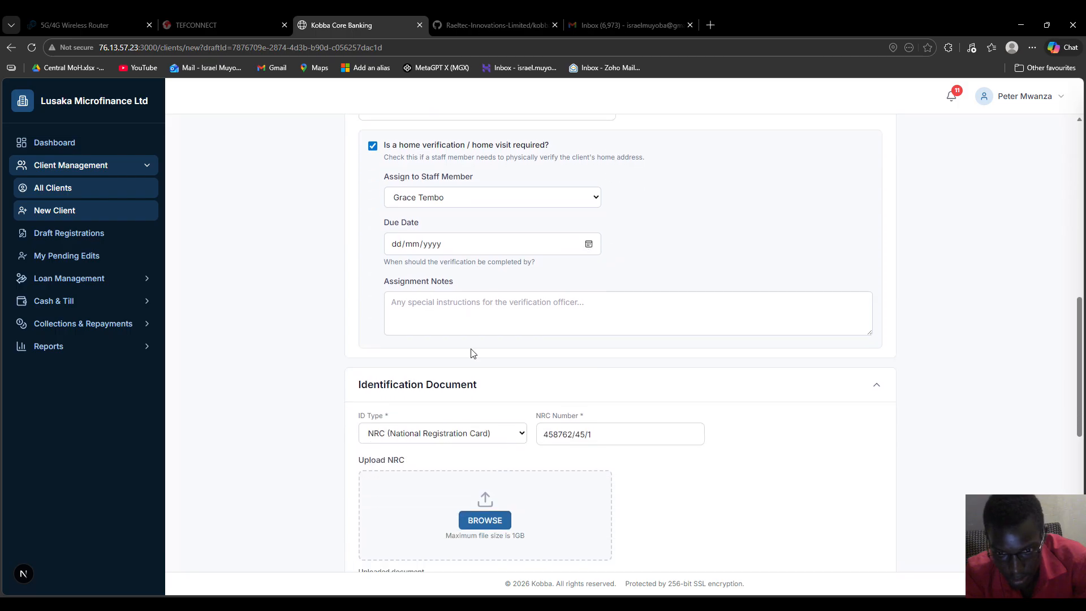
left_click(569, 349)
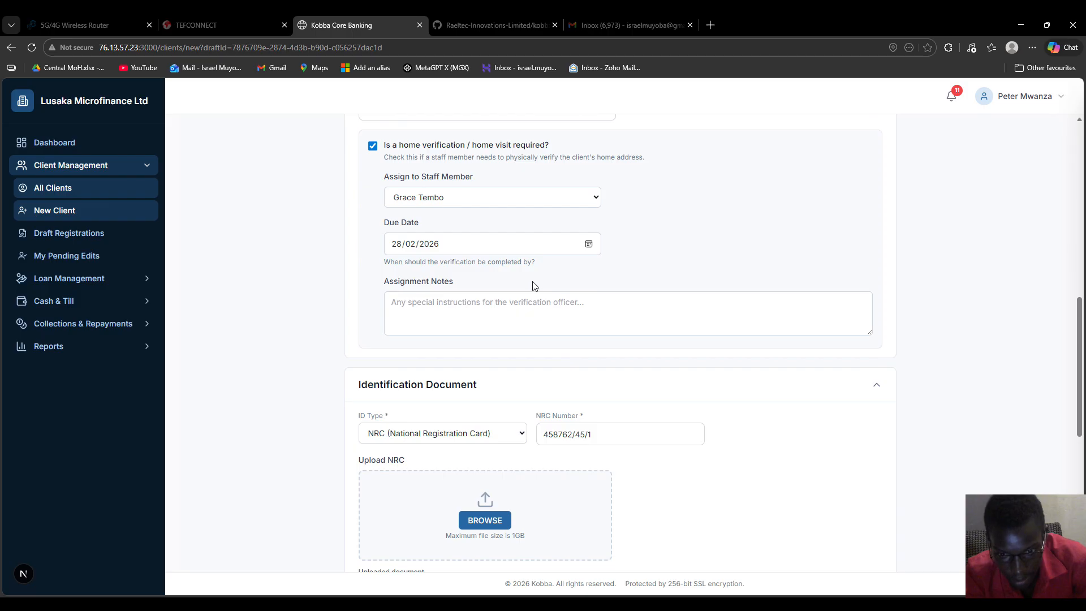
left_click(517, 311)
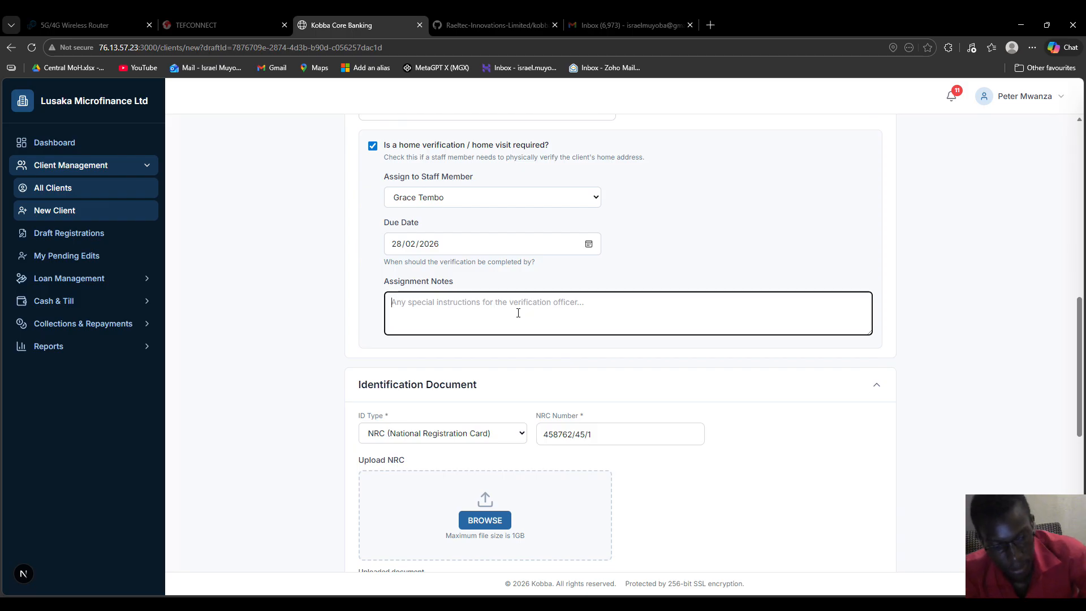
type("che")
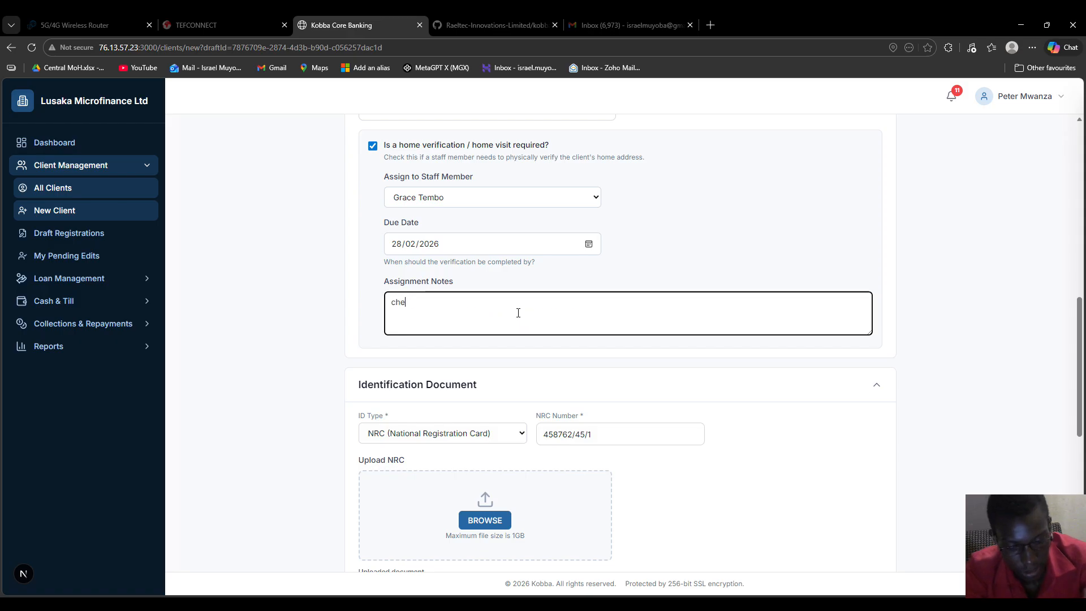
type("ck for collaterla and")
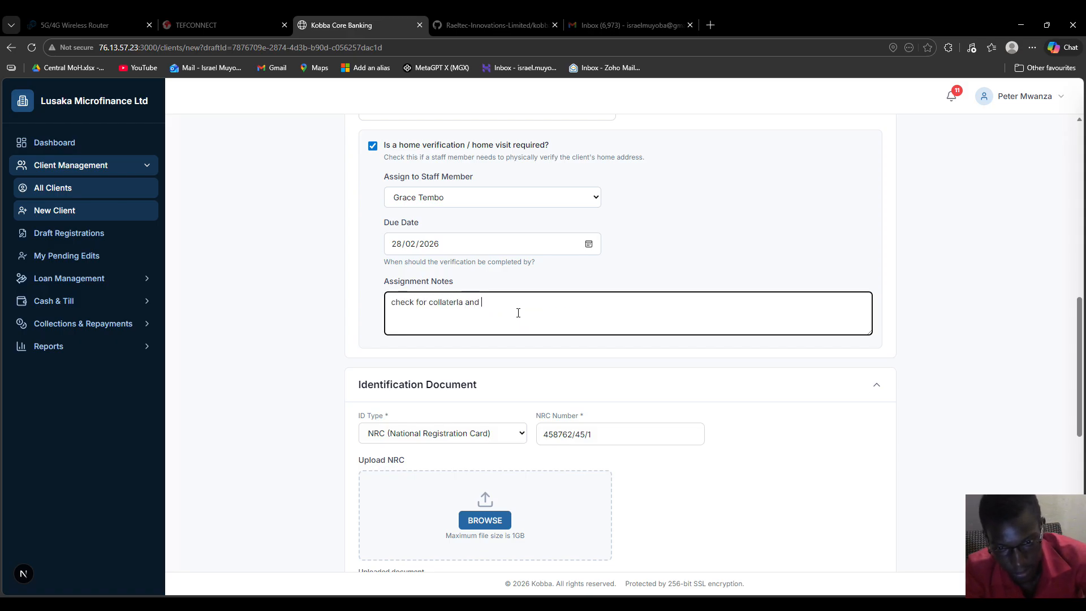
key("BackSpace")
key("BackSpace")
key("BackSpace")
key("BackSpace")
key("BackSpace")
type("al home conditions")
scroll(519, 313, "down", 7)
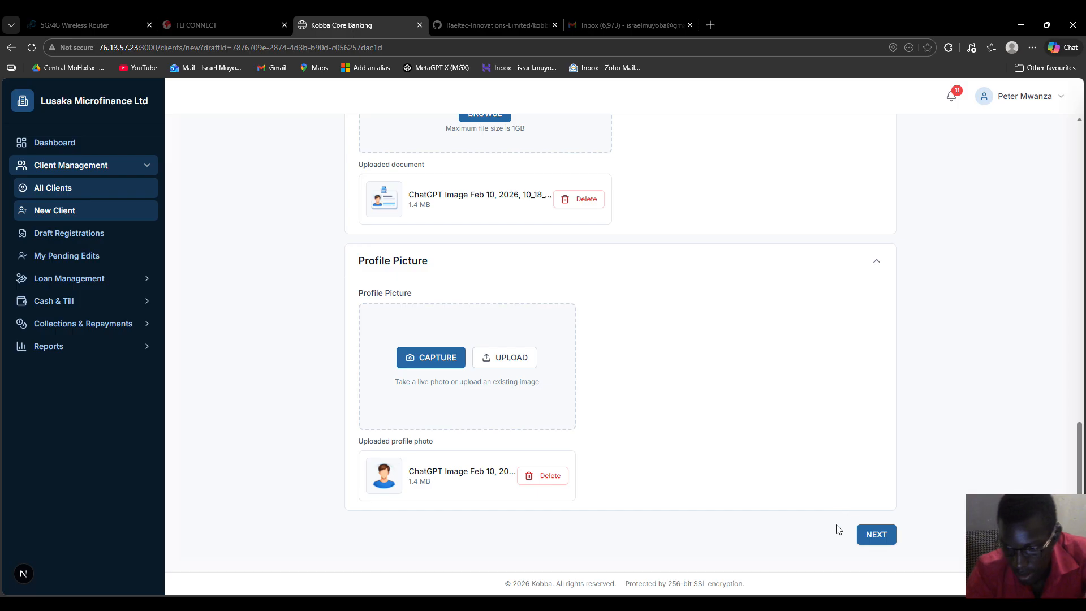
Step: Add the client's brother as a reference with autofilled name and address plus his phone number
left_click(878, 546)
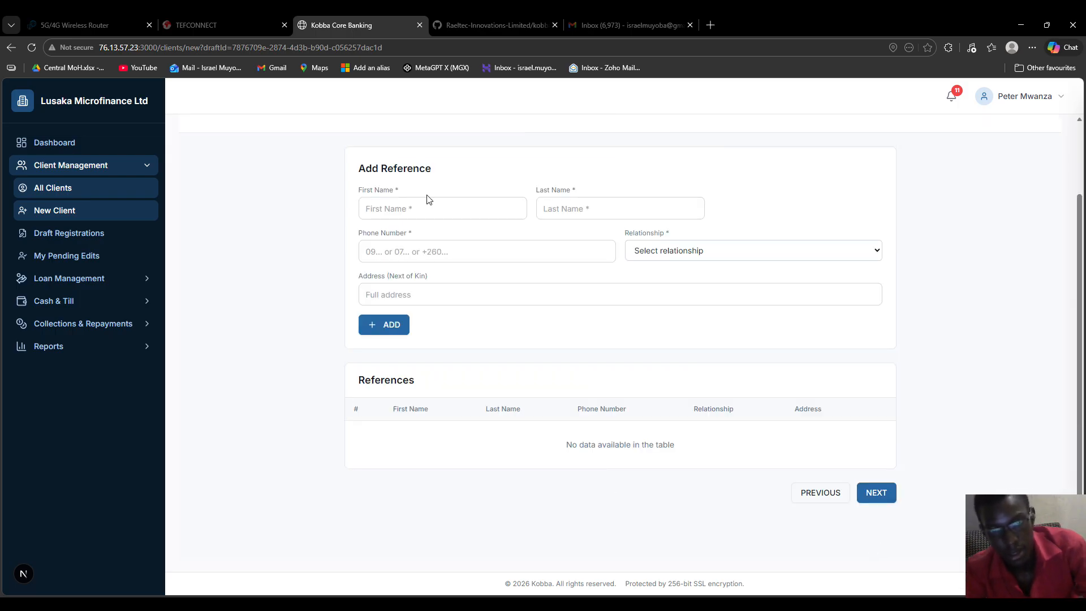
left_click(426, 208)
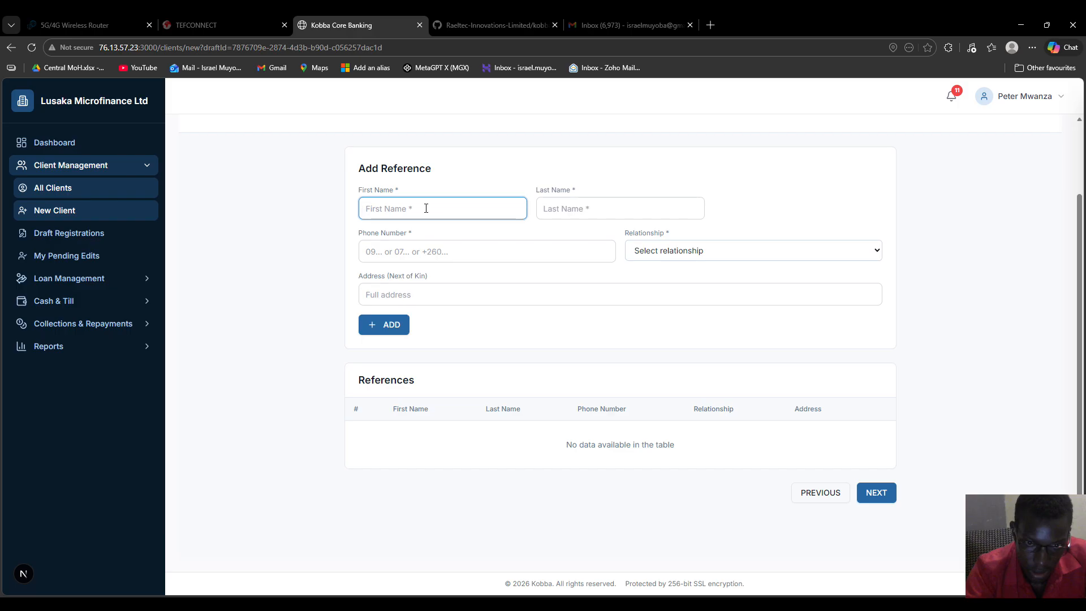
left_click(434, 252)
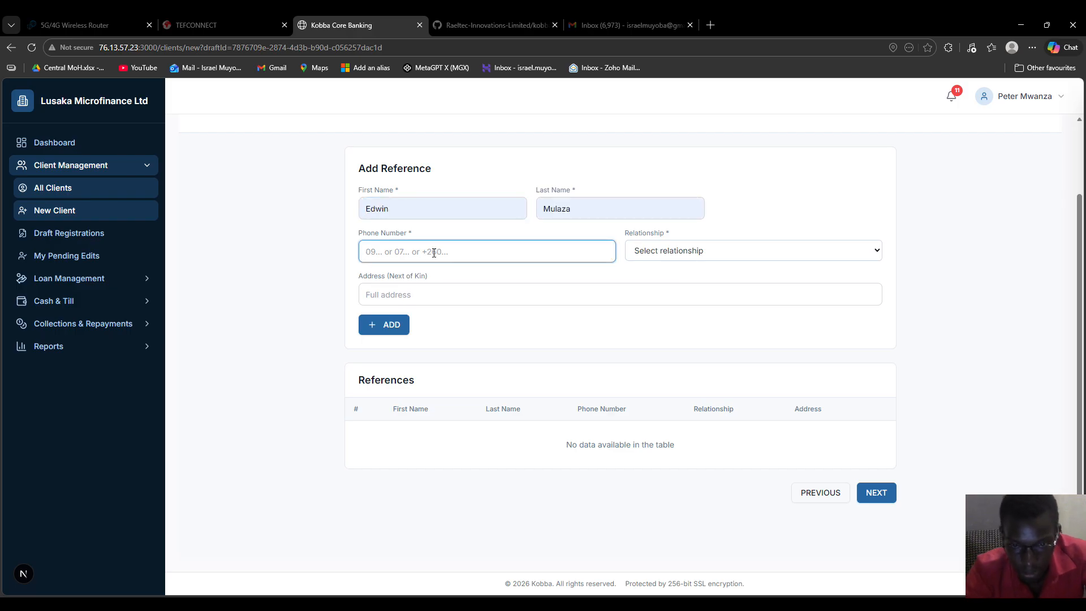
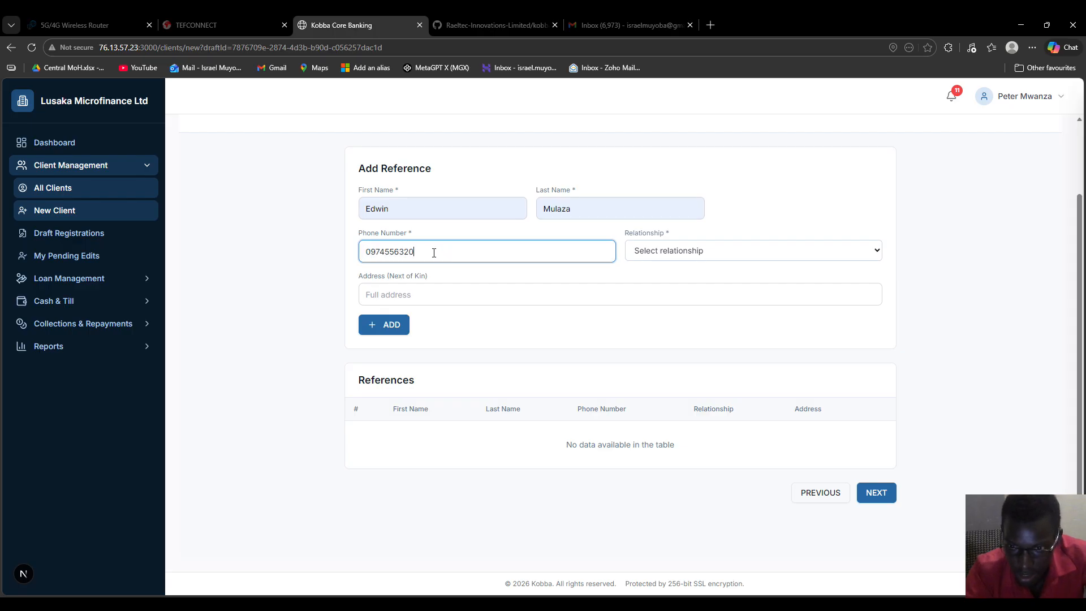
left_click(656, 254)
left_click(673, 329)
left_click(425, 300)
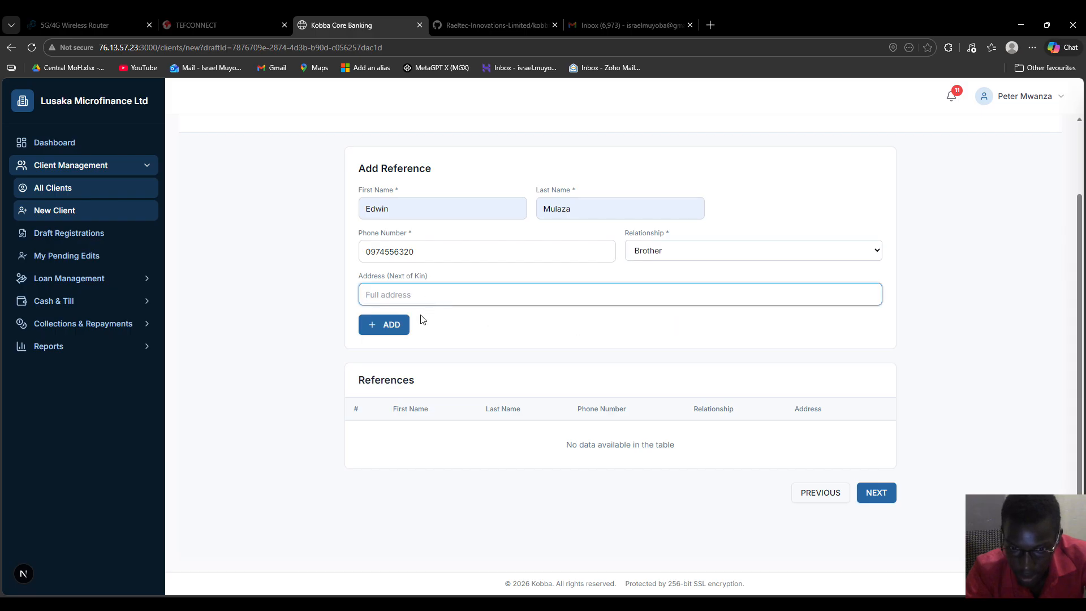
left_click(420, 333)
left_click(390, 329)
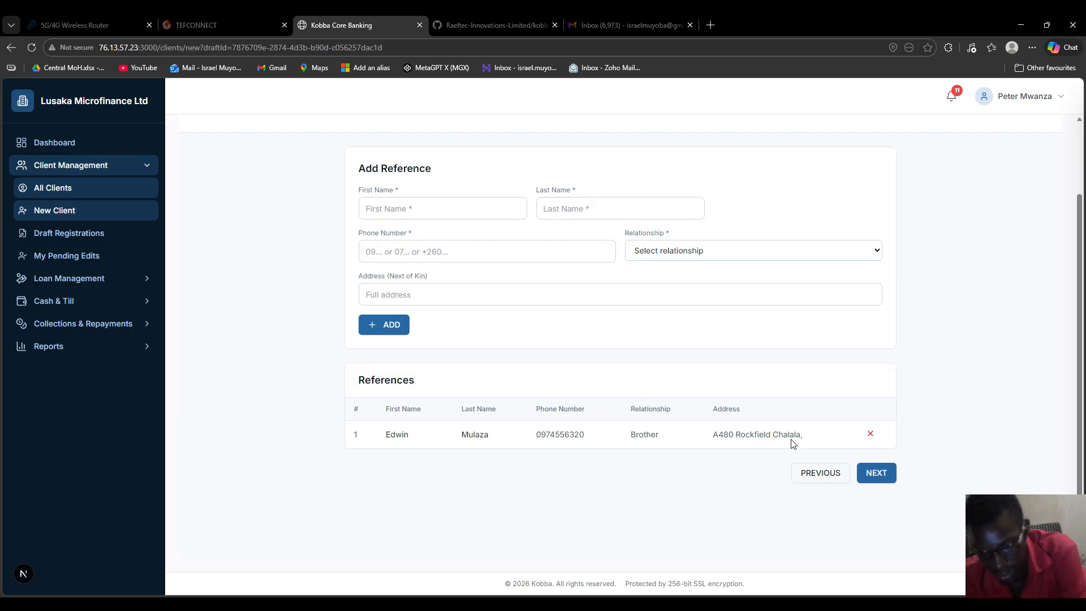
left_click(879, 484)
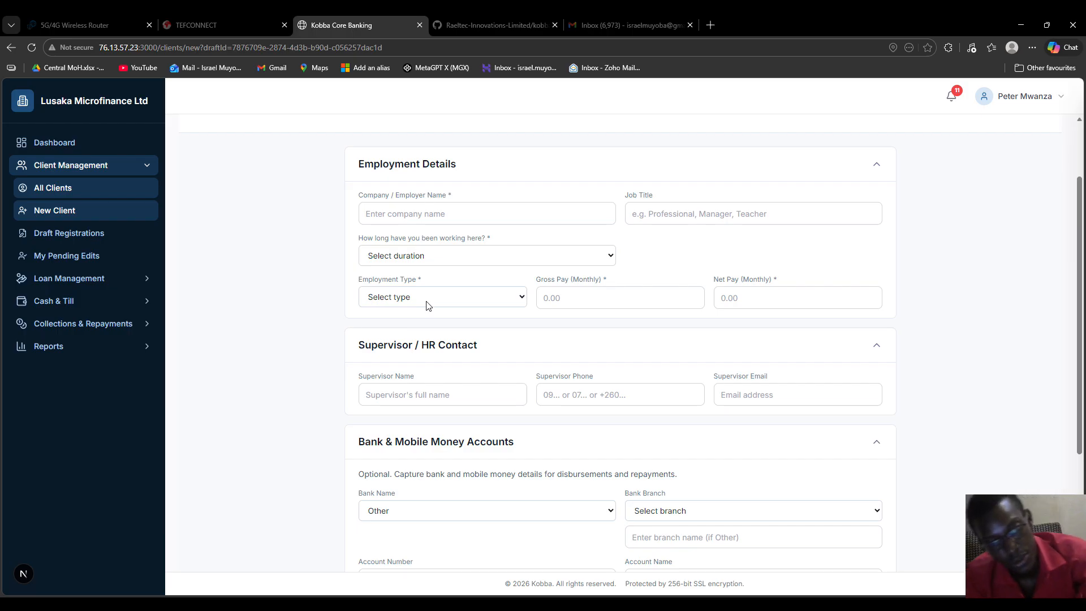
Step: Set employment type to GRZ and the ministry to Ministry of Finance
left_click(408, 326)
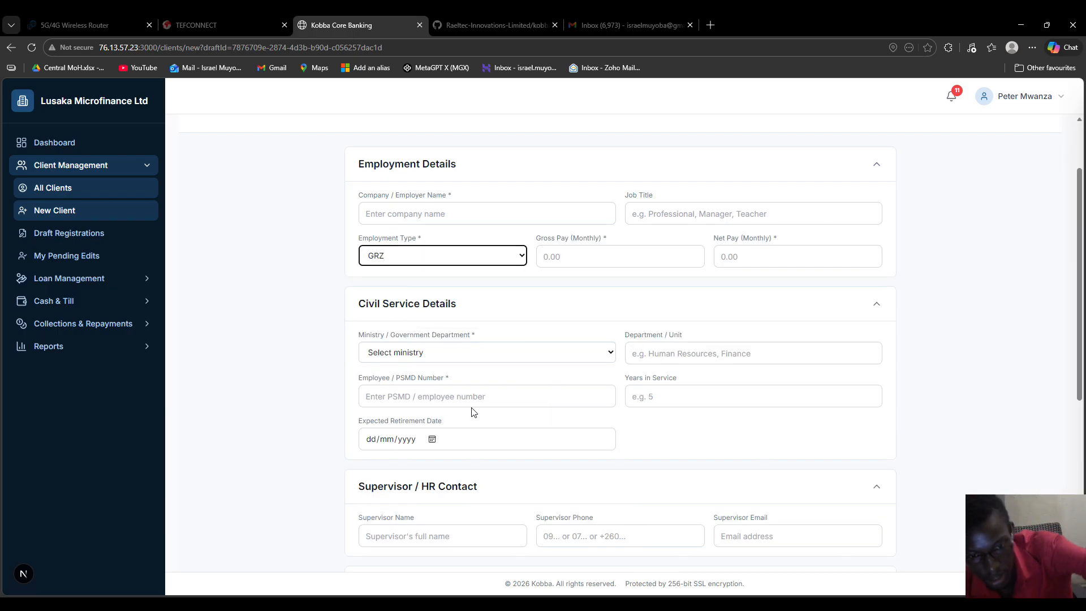
left_click(433, 347)
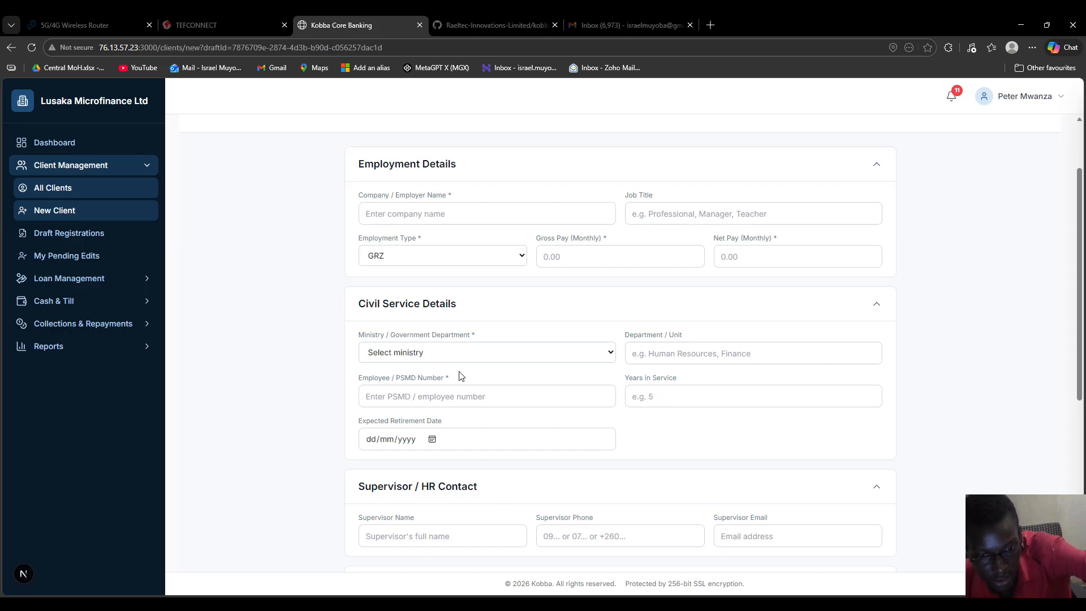
left_click(727, 352)
left_click(497, 398)
left_click(691, 394)
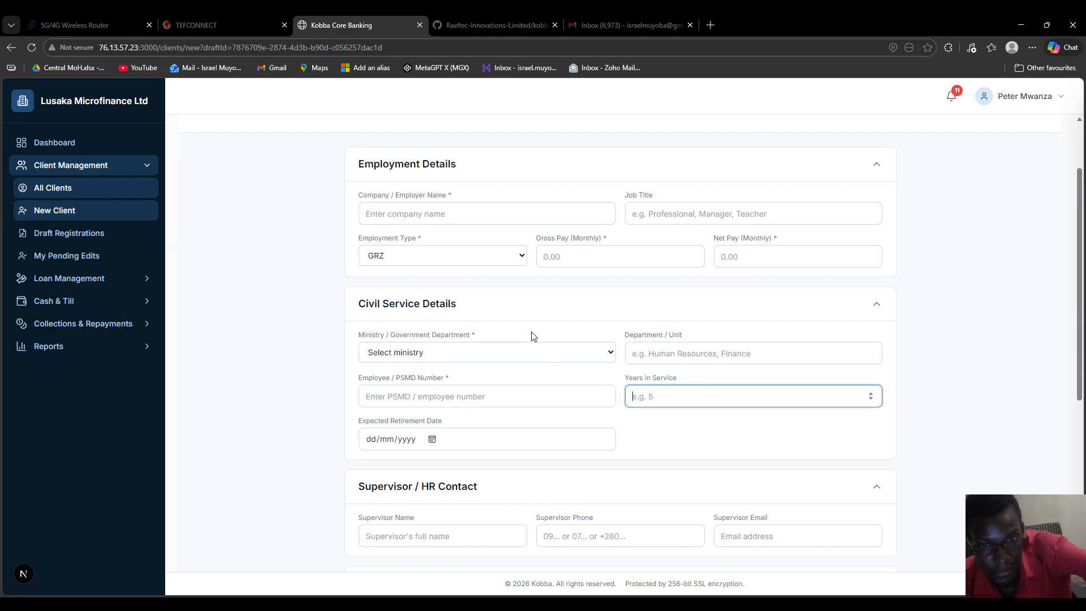
left_click(441, 261)
left_click(429, 244)
left_click(470, 360)
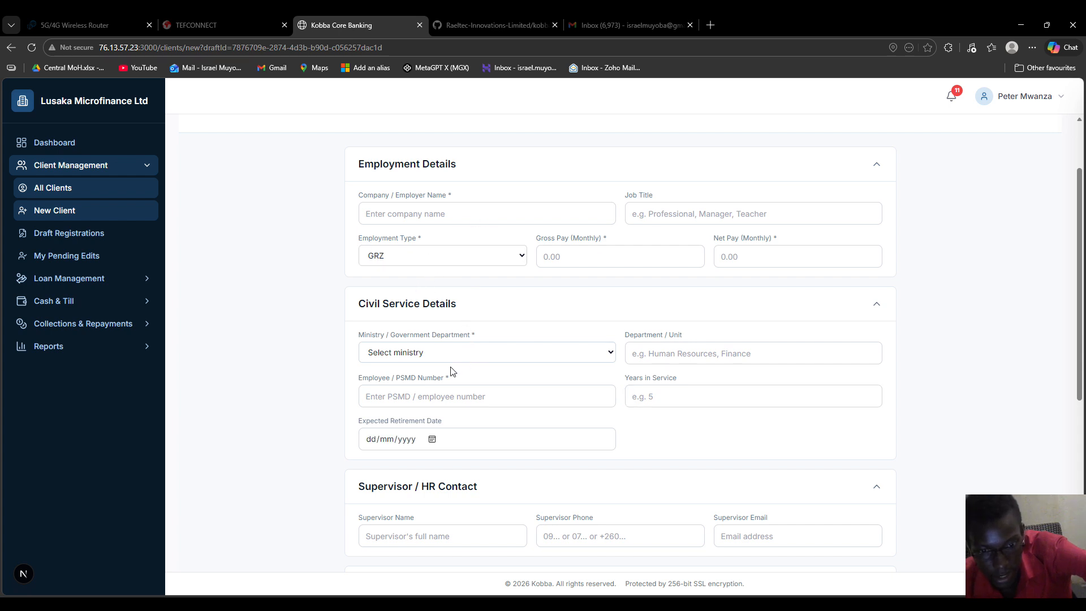
left_click(422, 389)
Step: Enter department Finance, the employee PSMD number and 2 years in service
left_click(655, 354)
type("Finance")
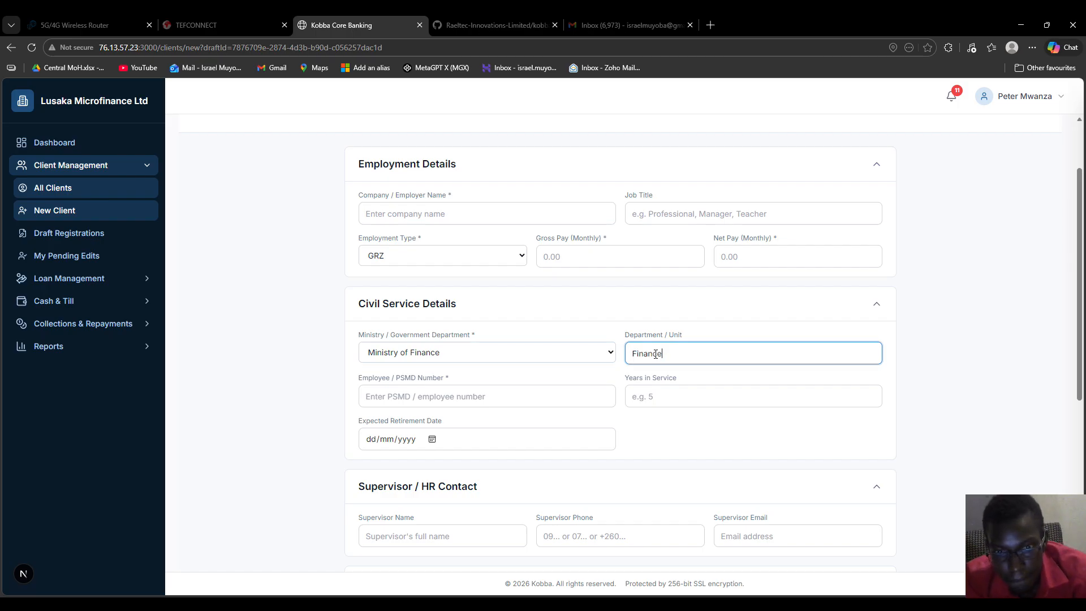
left_click(499, 399)
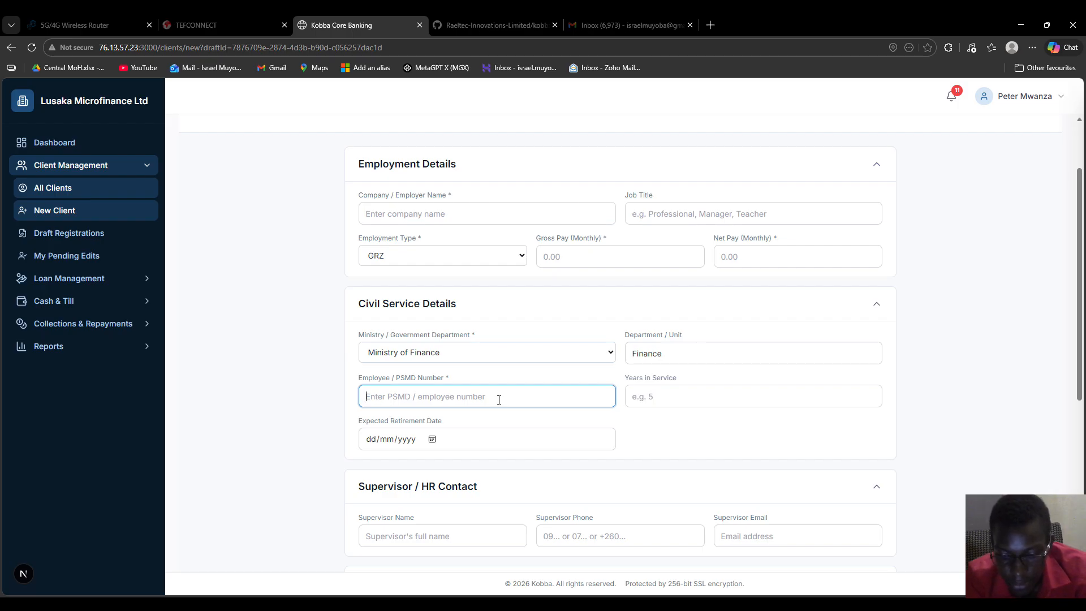
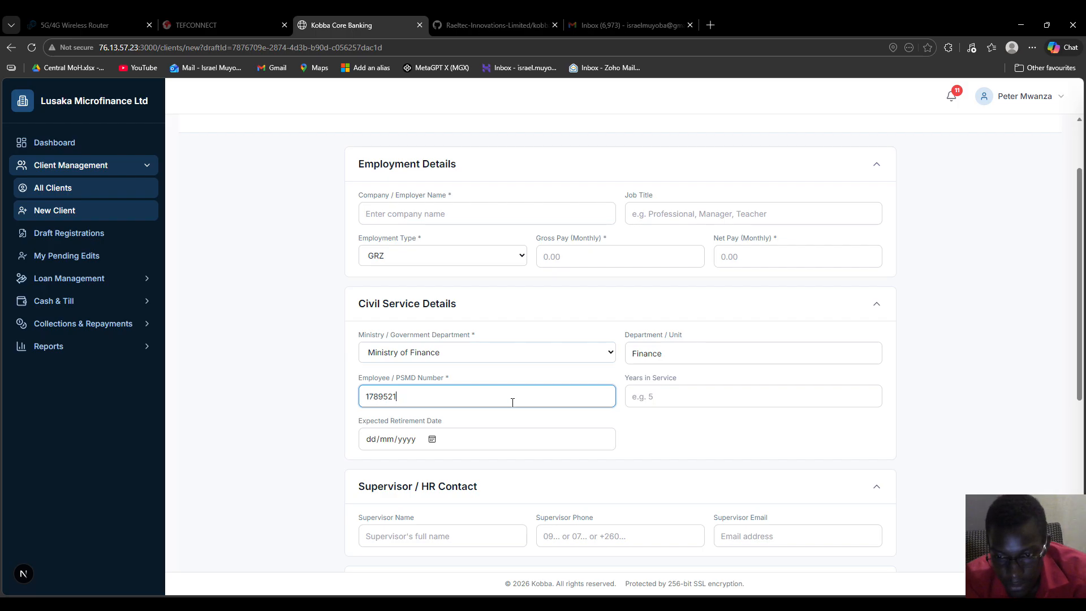
left_click(666, 396)
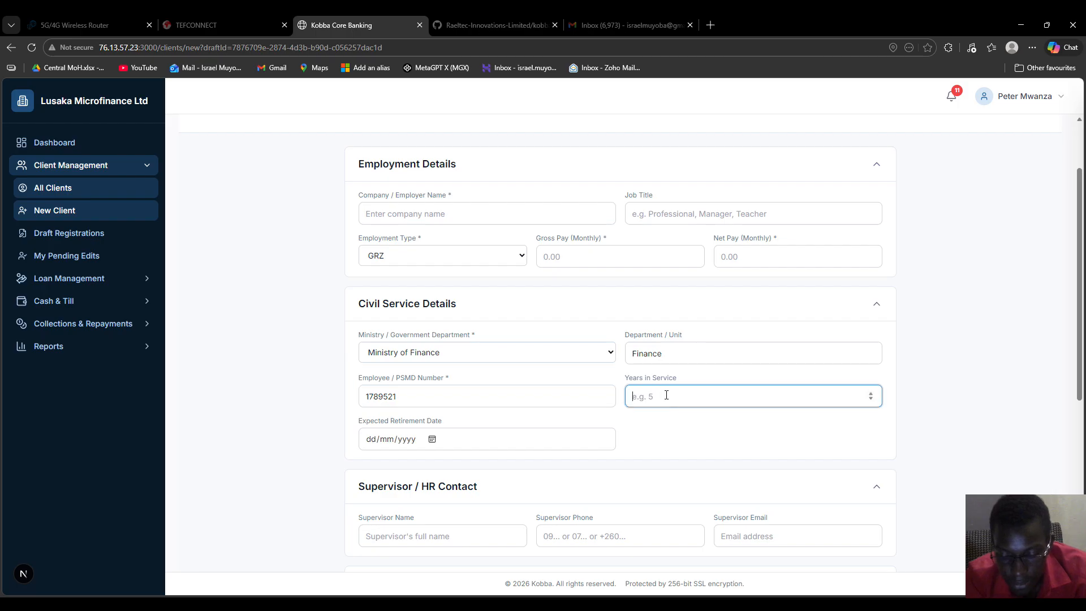
type("2")
left_click(415, 215)
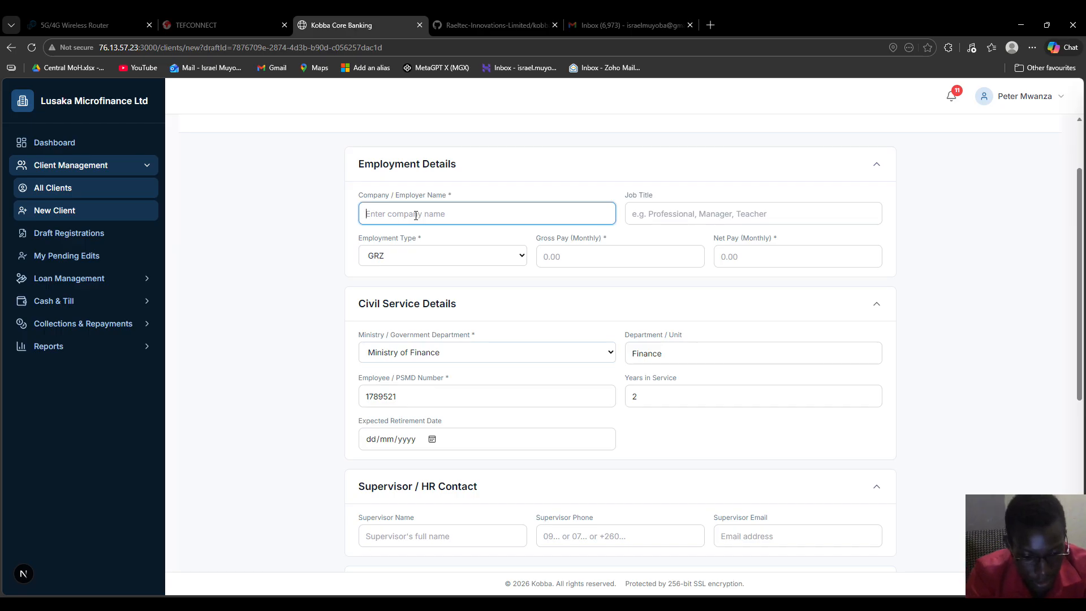
Step: Enter employer GRZ, job title Accountant and expected retirement date 01/01/2024
type("G")
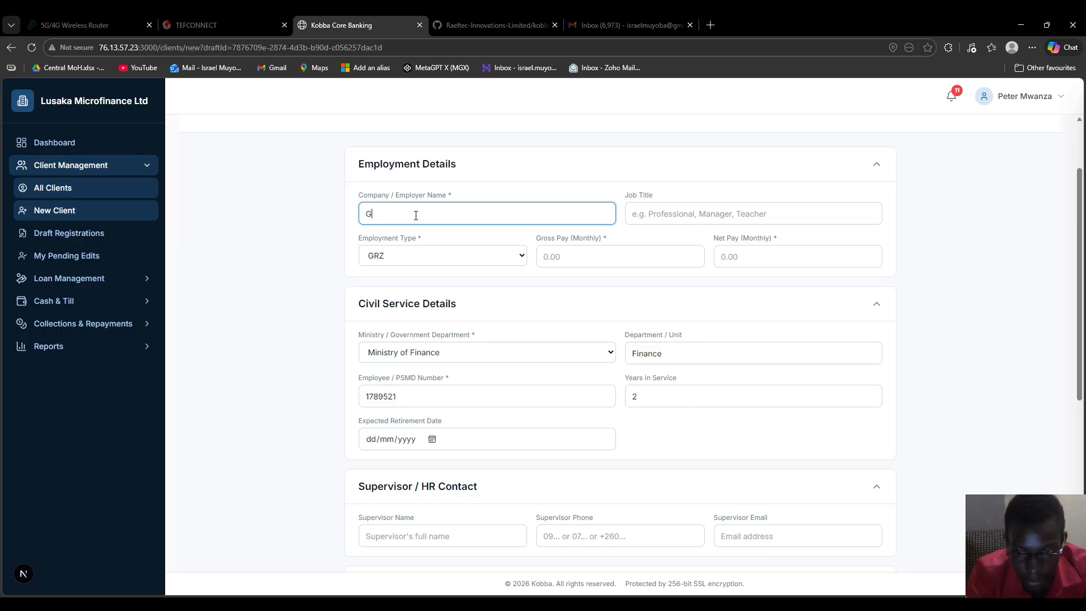
type("RZ")
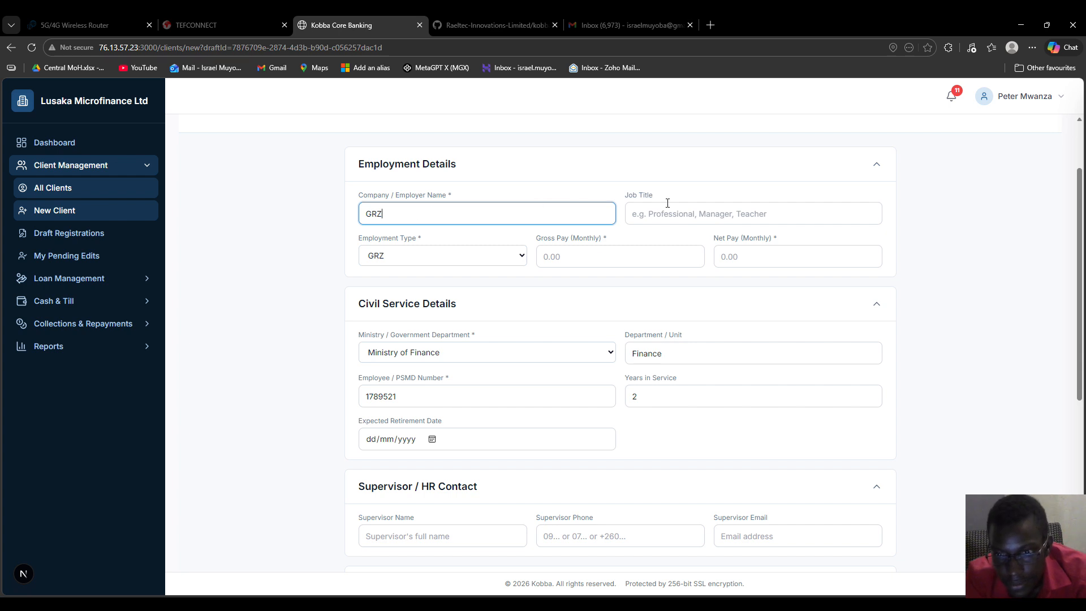
left_click(671, 213)
type("Accountant")
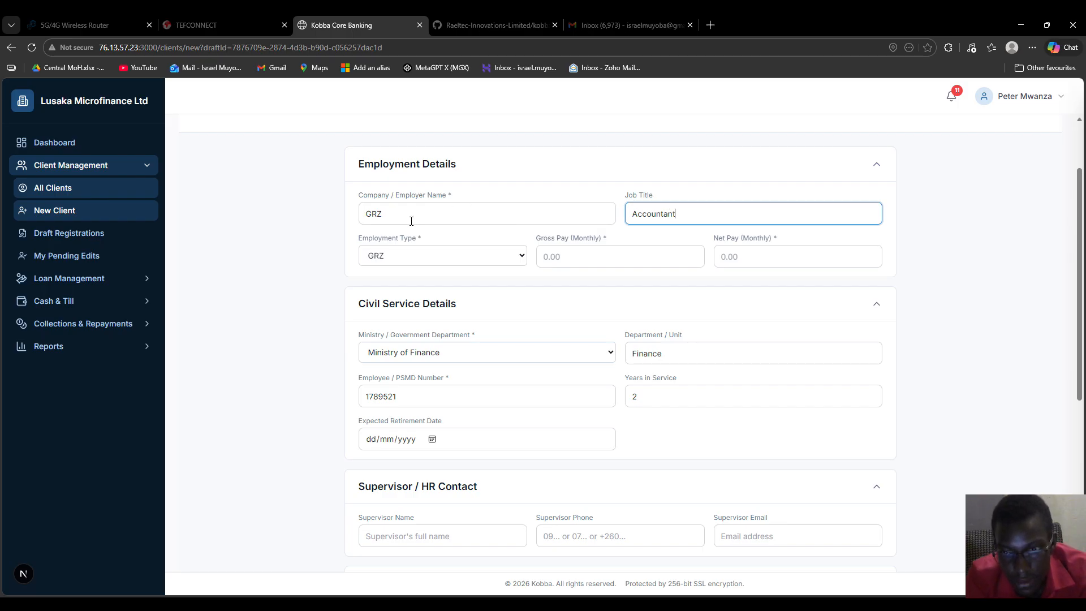
left_click(432, 439)
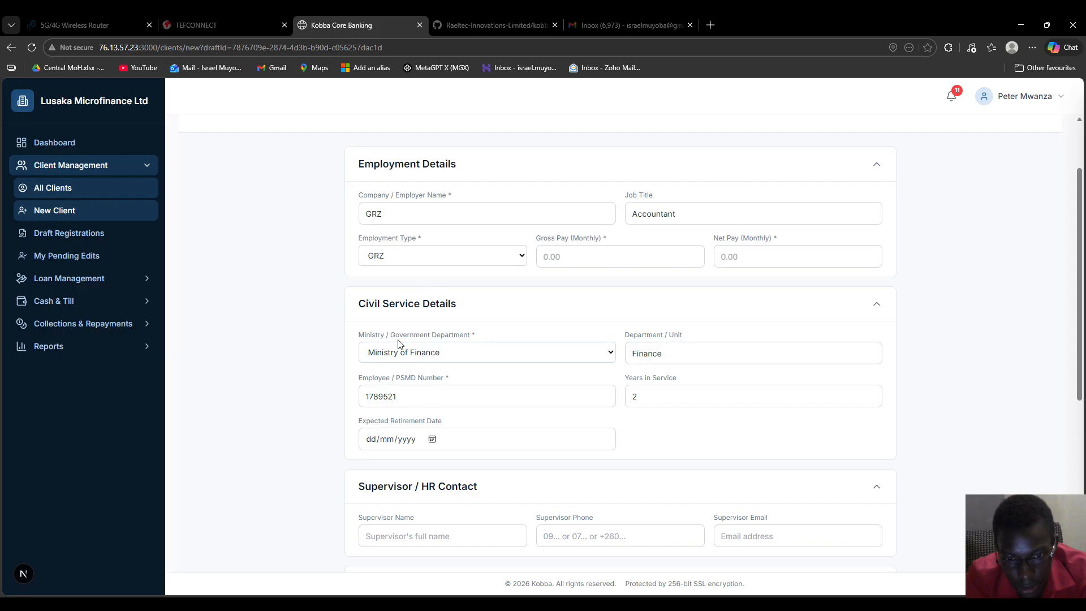
left_click(380, 332)
left_click(373, 317)
Step: Record monthly gross pay of 12500 and net pay of 9500
left_click(397, 210)
double_click(397, 211)
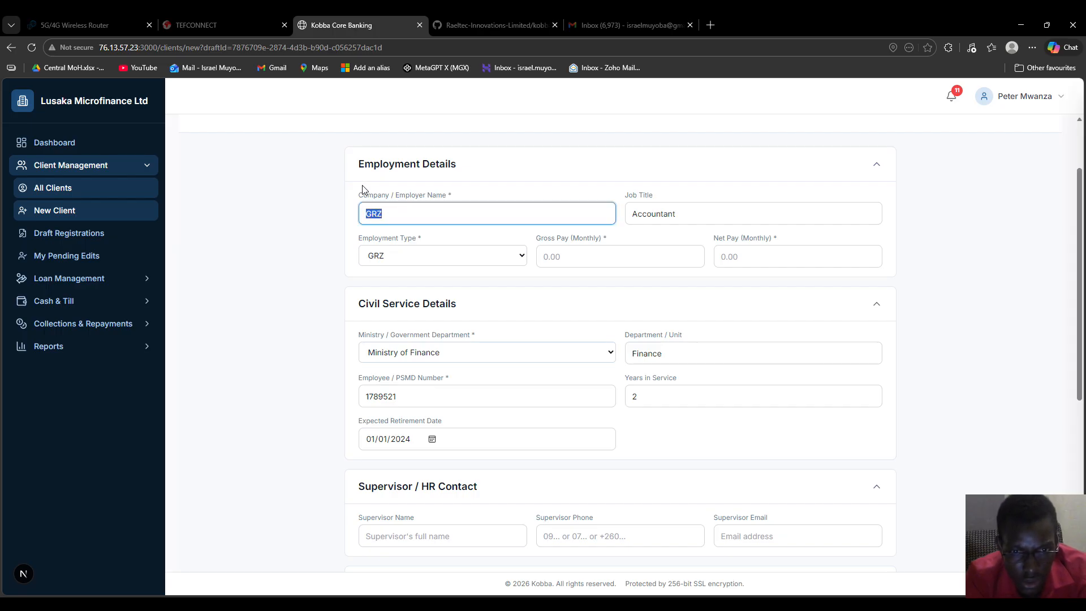
left_click_drag(469, 198, 347, 202)
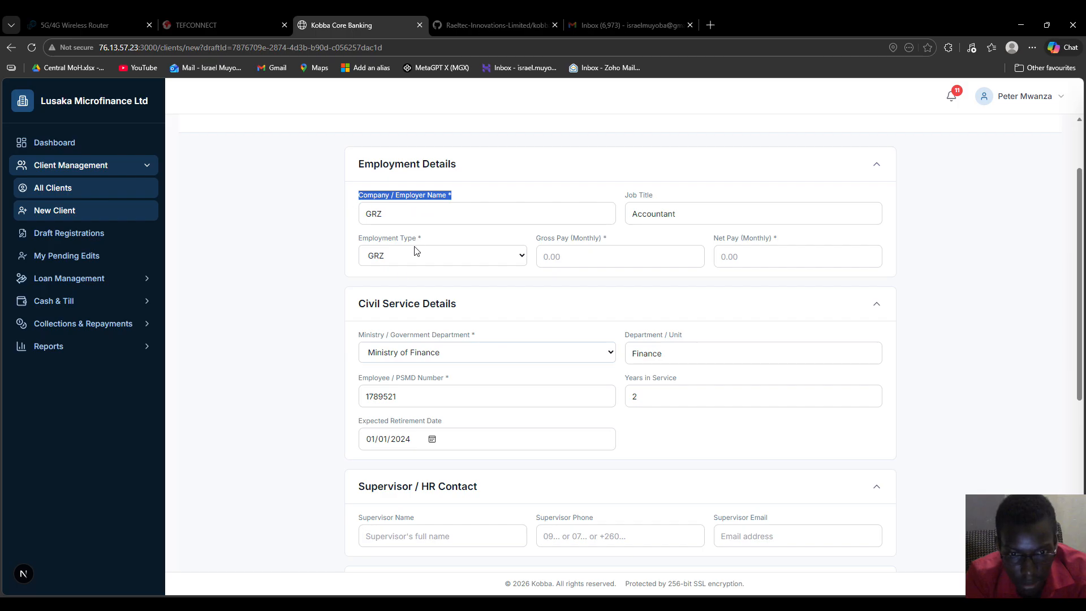
left_click_drag(357, 333, 628, 339)
left_click_drag(491, 196, 342, 197)
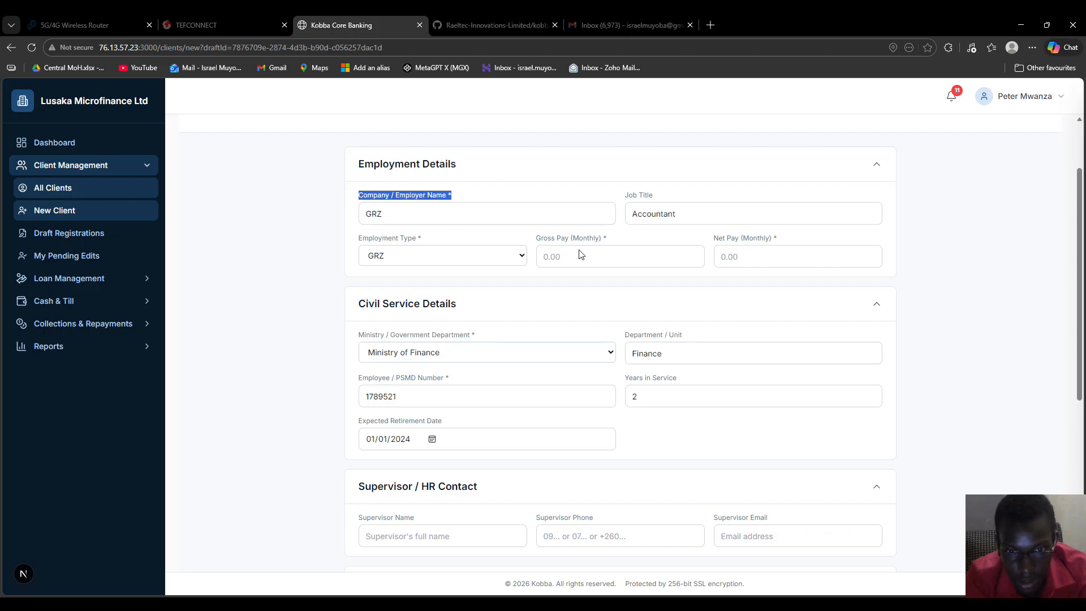
double_click(636, 197)
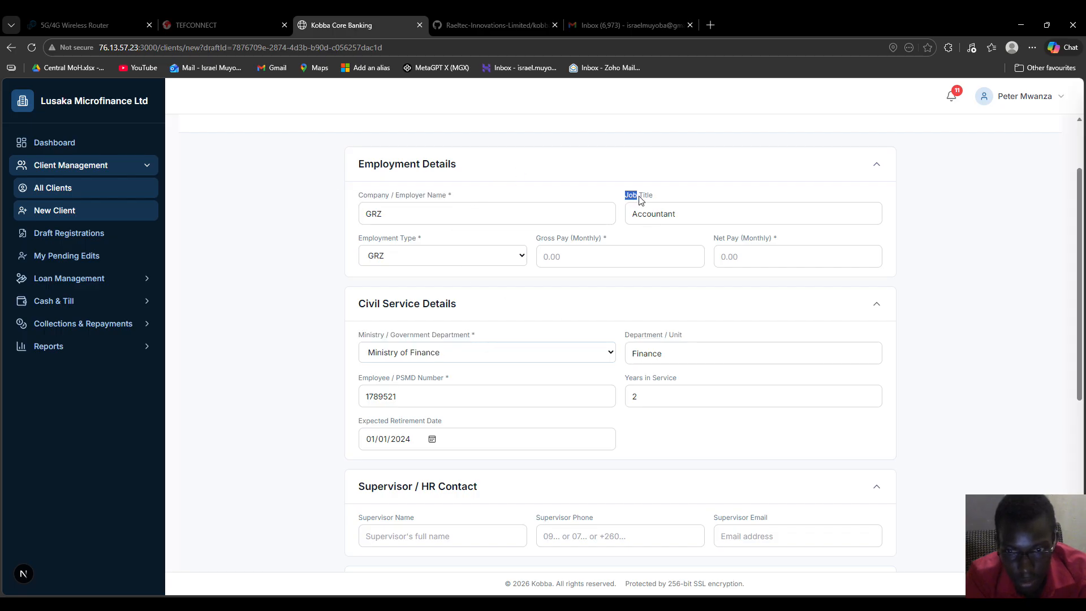
left_click(555, 259)
type("125000")
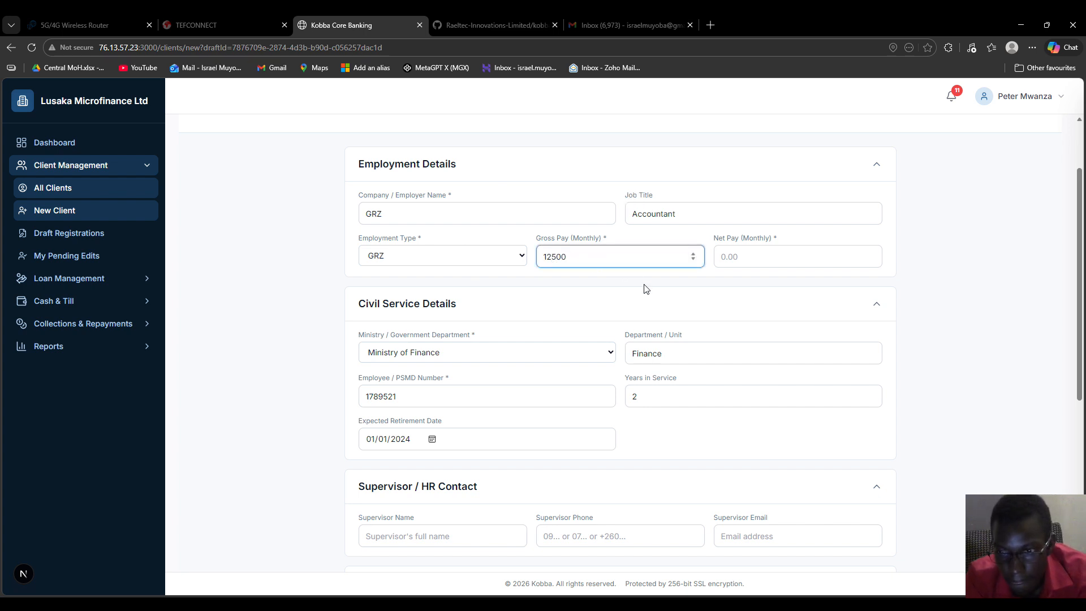
left_click(760, 257)
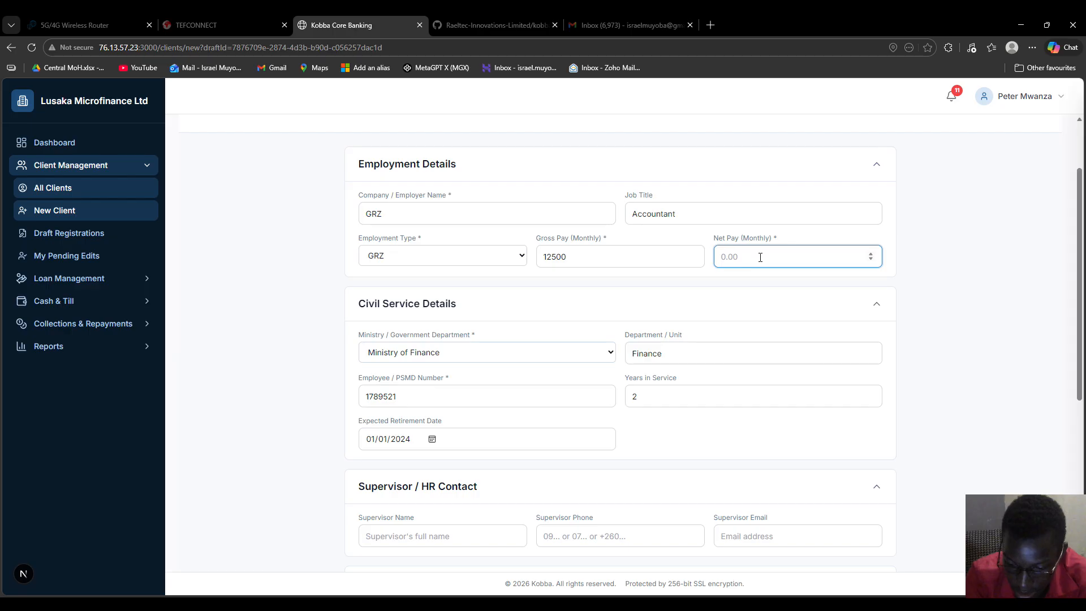
type("9500")
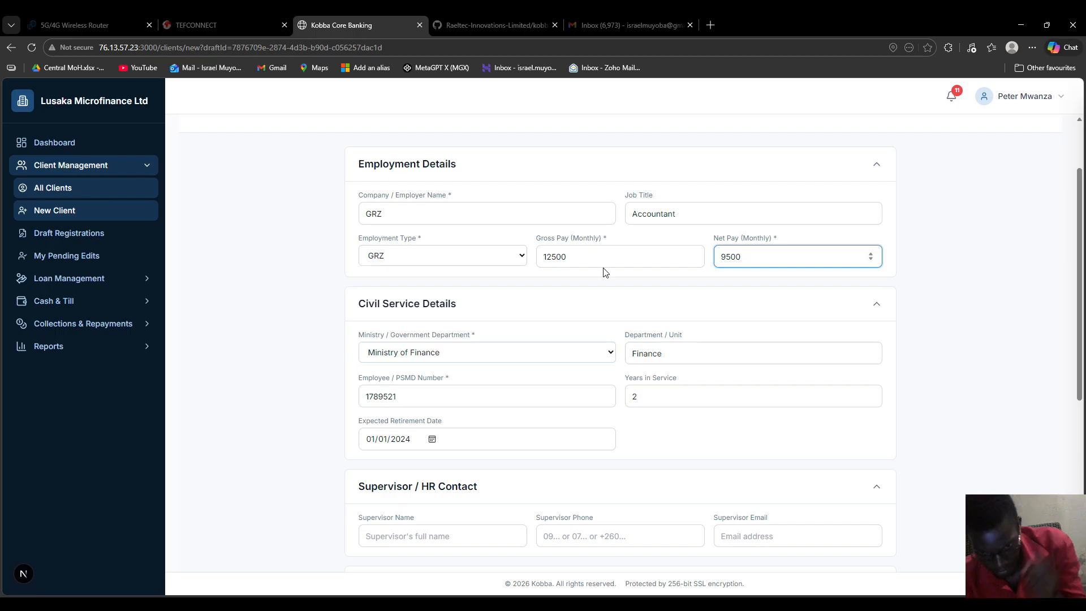
Step: Fill in the supervisor's name, e-mail and phone number
scroll(507, 330, "down", 5)
left_click(425, 251)
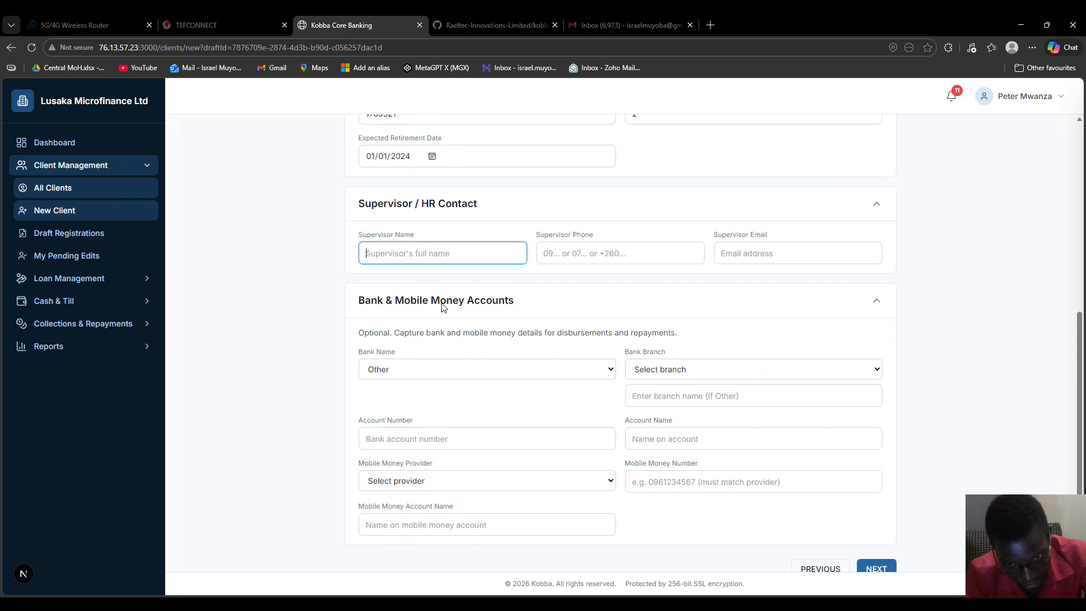
left_click(428, 282)
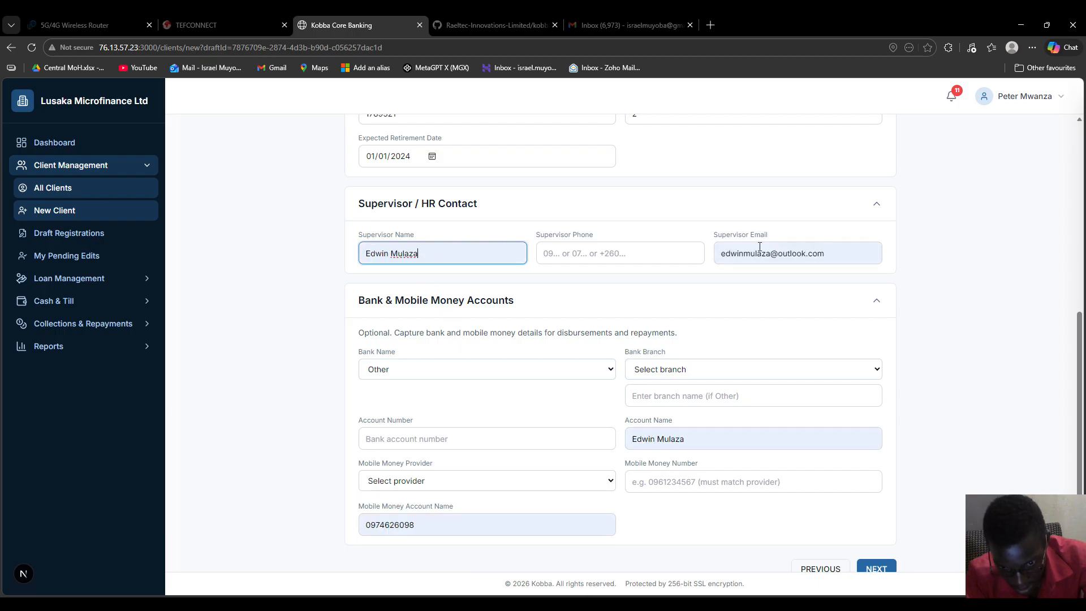
left_click(622, 252)
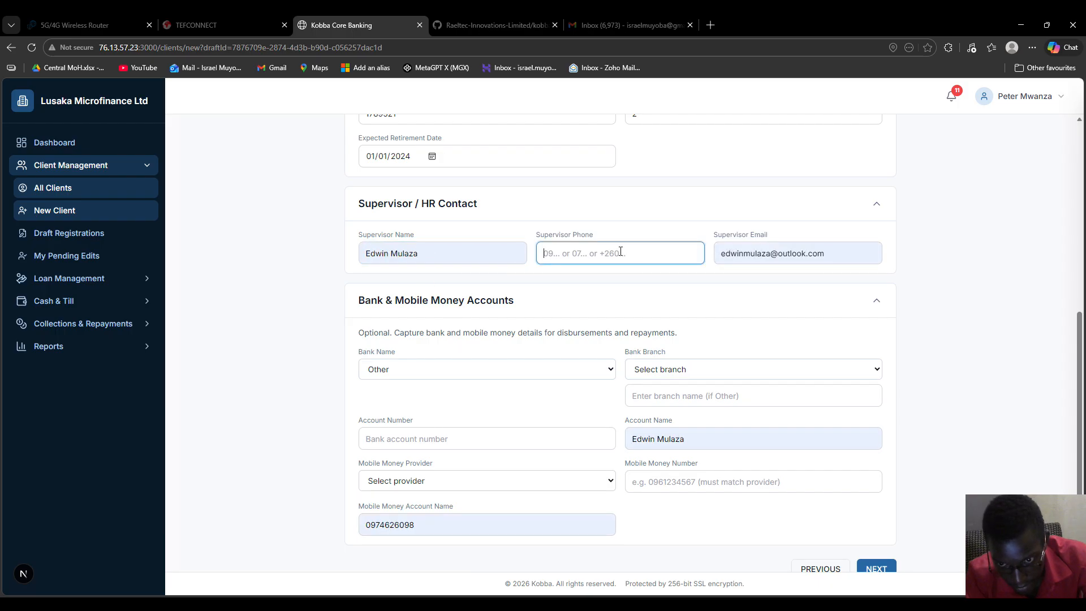
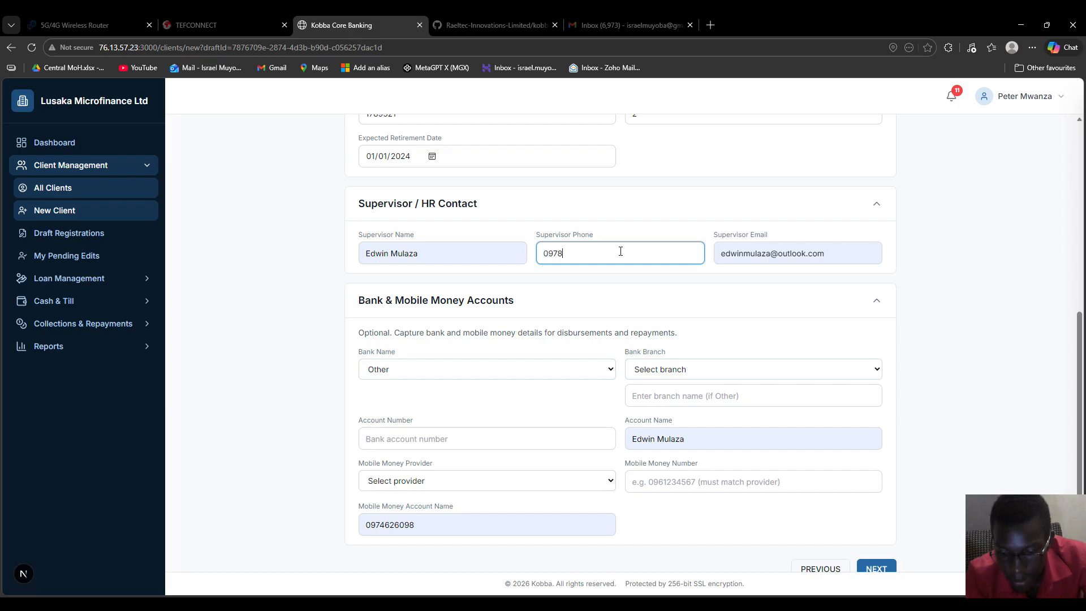
Step: Add a Zanaco Head Office account with number and client's account name; choose Airtel mobile money
scroll(407, 356, "down", 1)
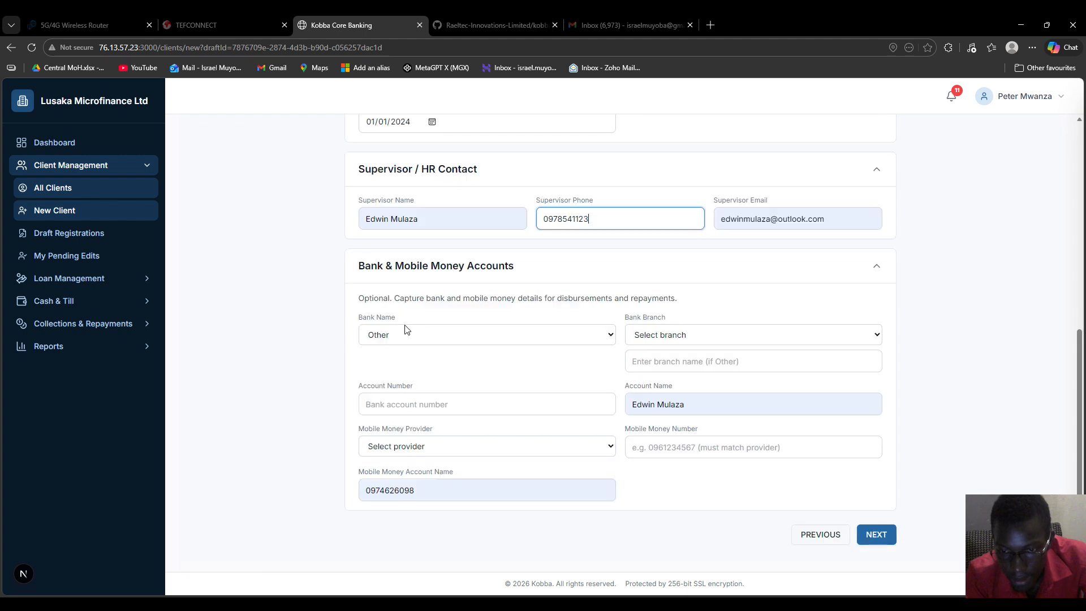
left_click(428, 340)
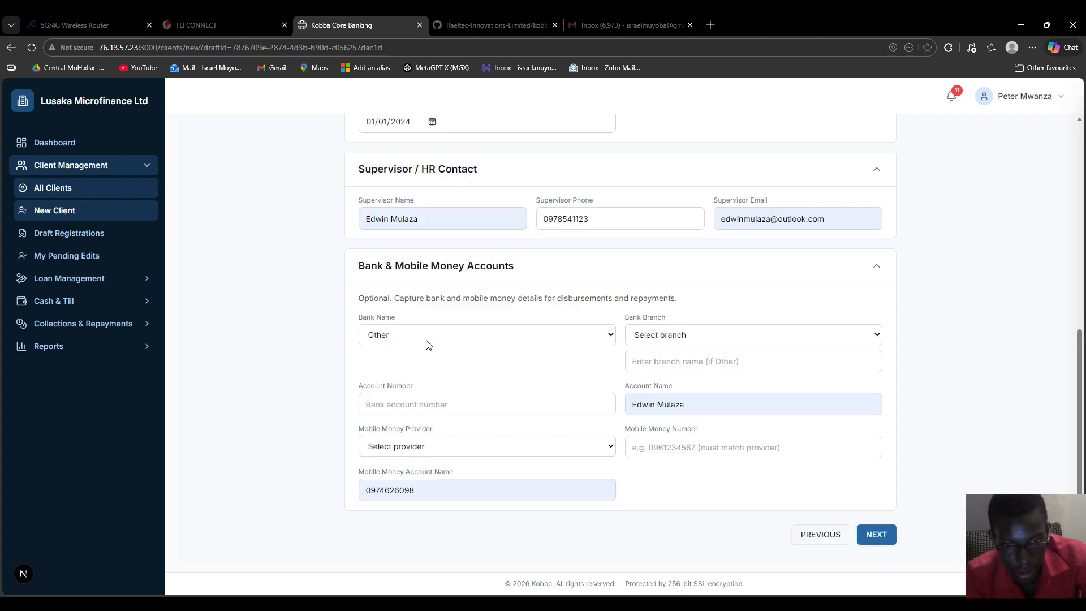
left_click(509, 308)
left_click(678, 340)
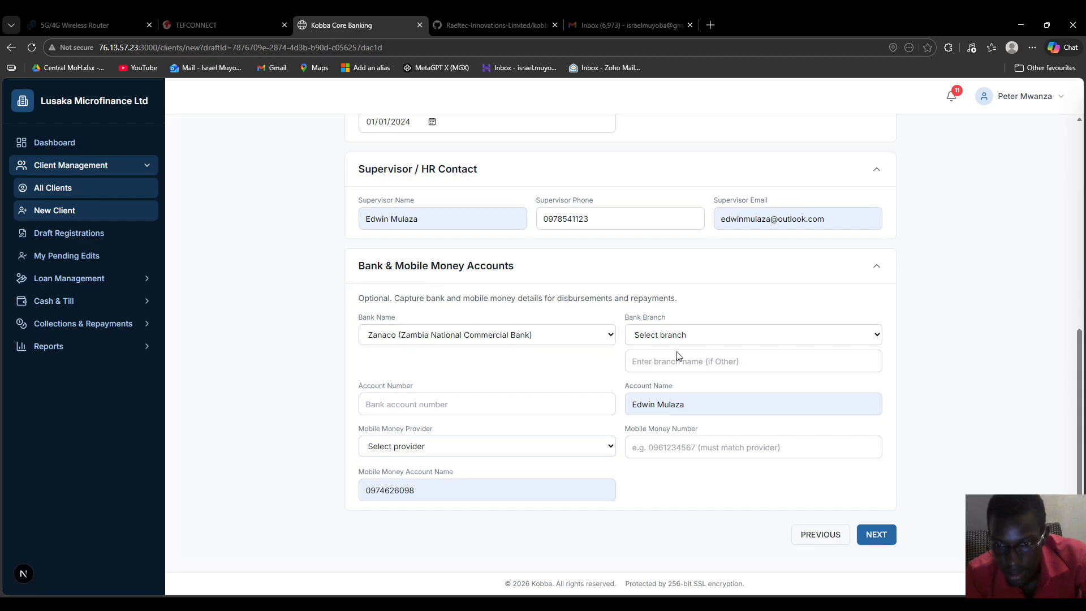
left_click(673, 367)
left_click(393, 405)
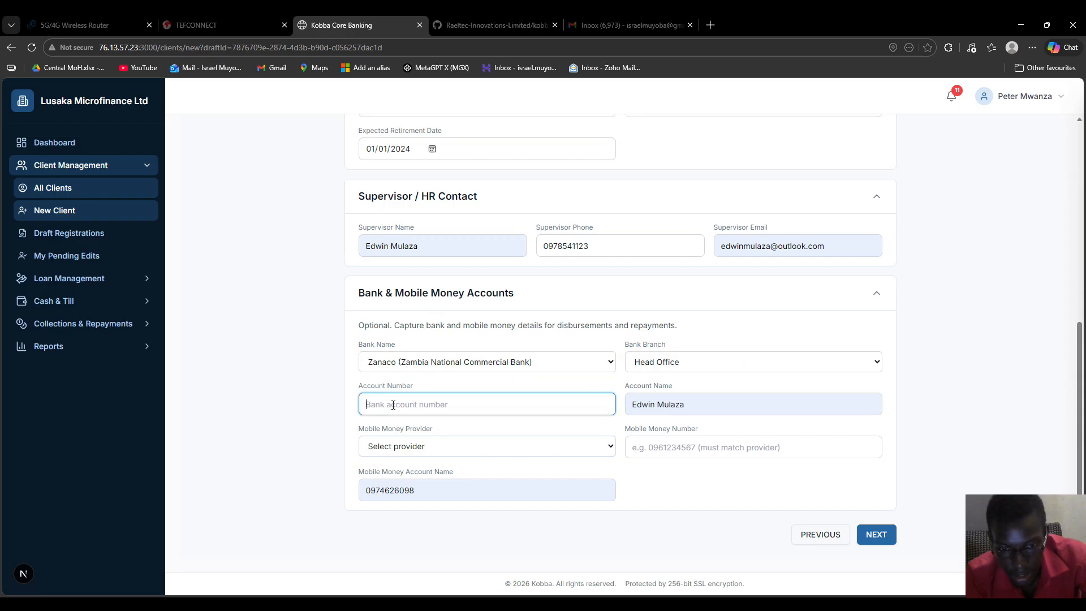
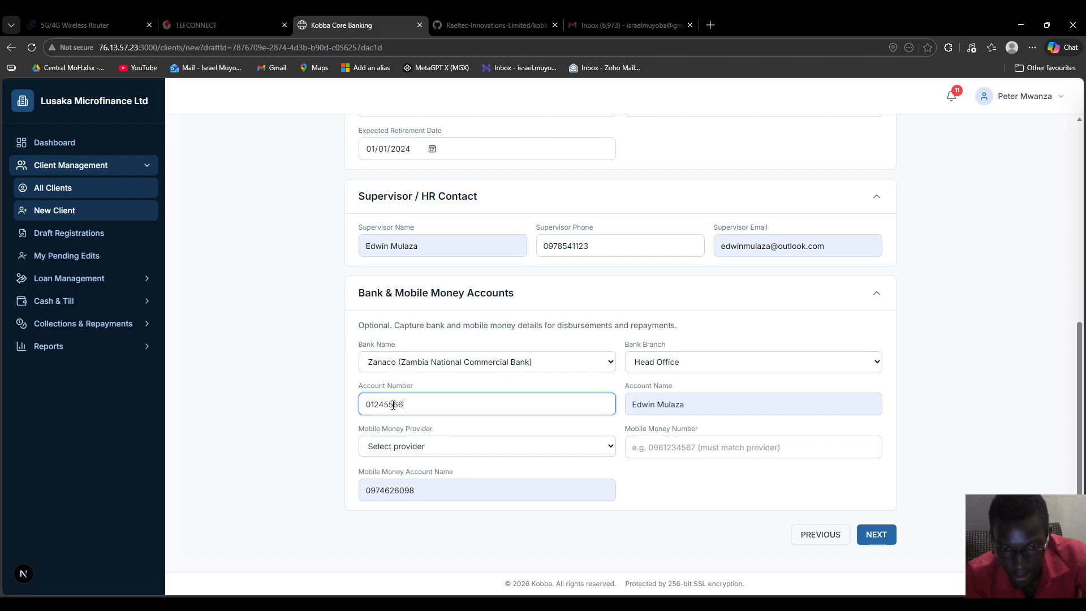
left_click_drag(684, 405, 629, 420)
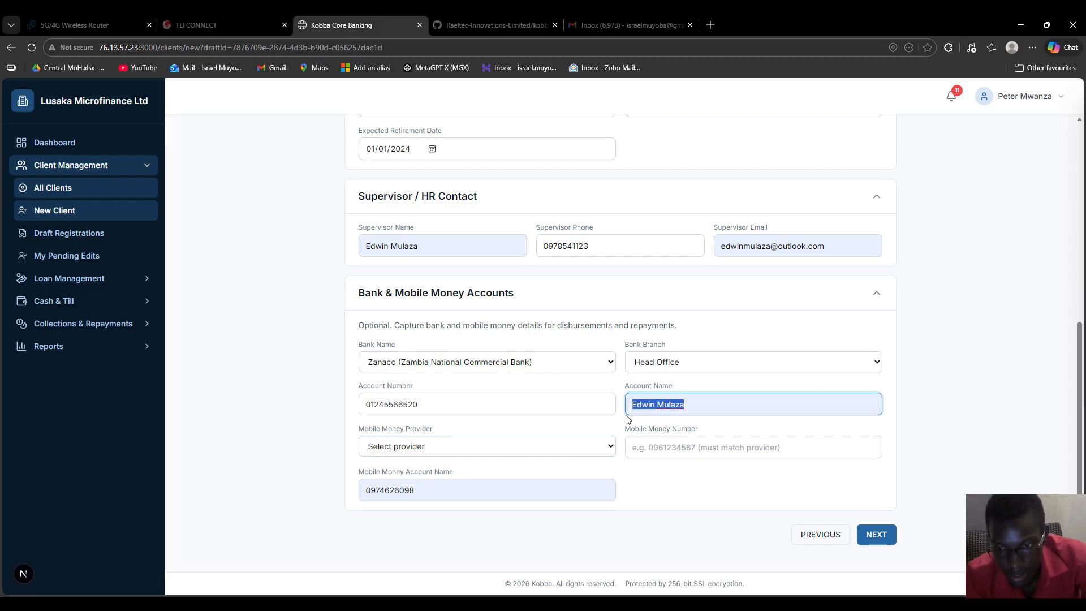
type("Mwiya")
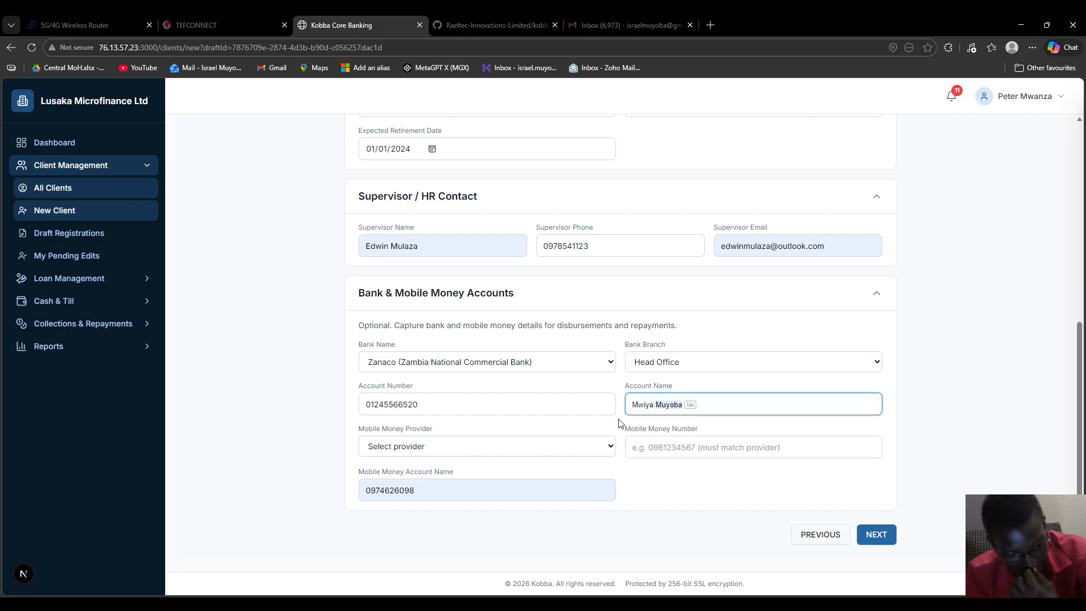
key("Tab")
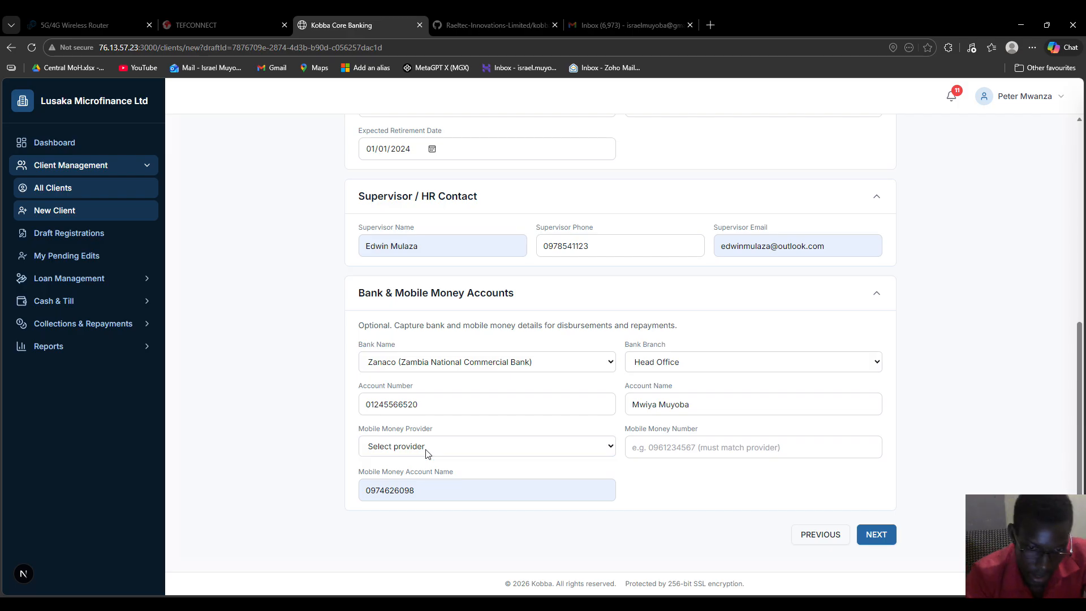
left_click(390, 490)
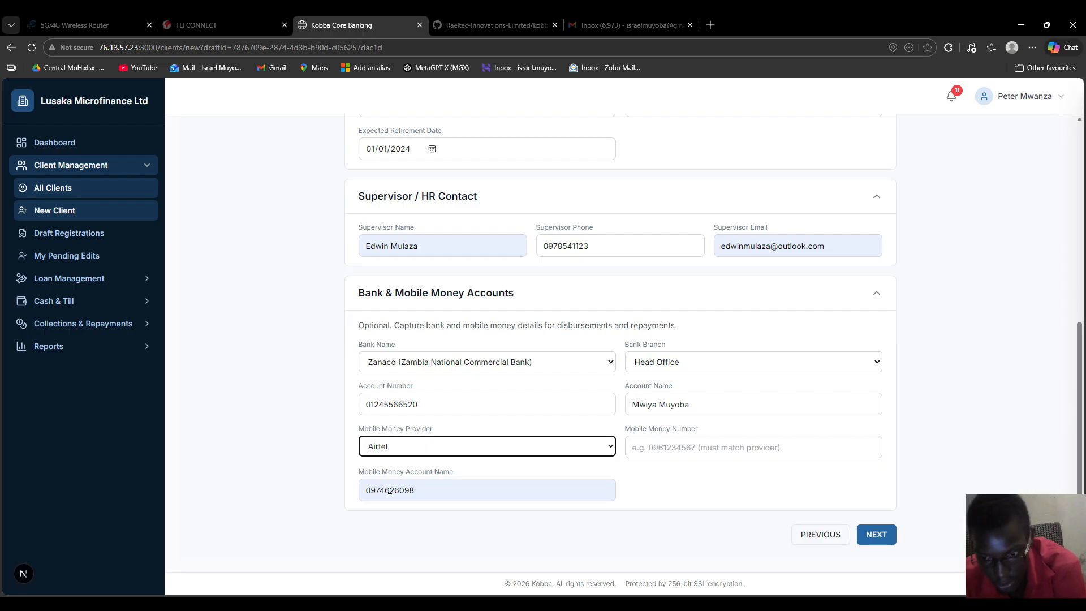
Step: Enter the client's Airtel mobile money number, correcting its last digit
left_click(725, 468)
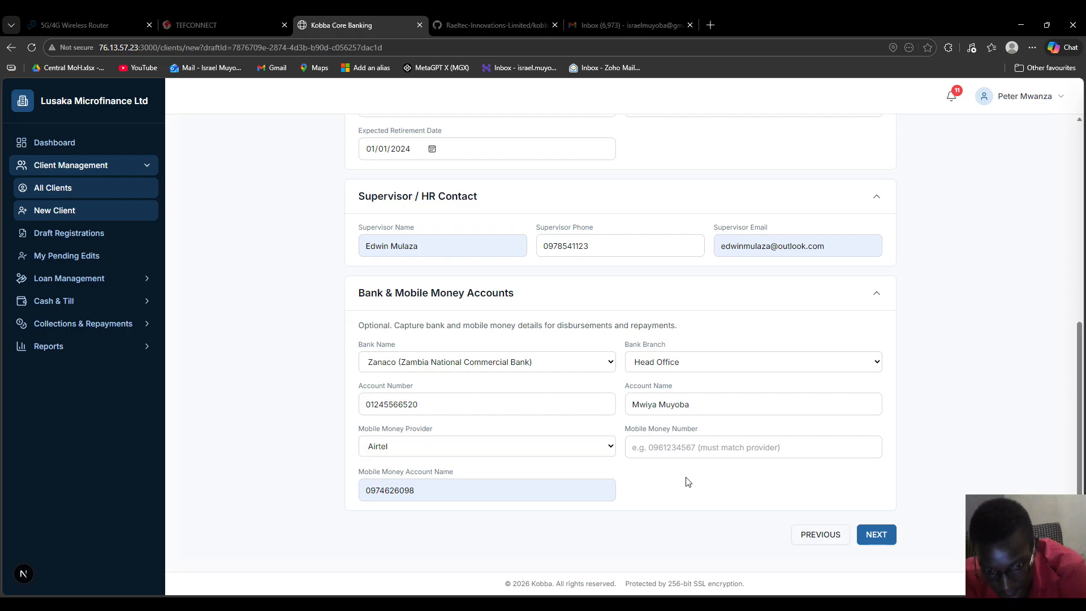
left_click(638, 444)
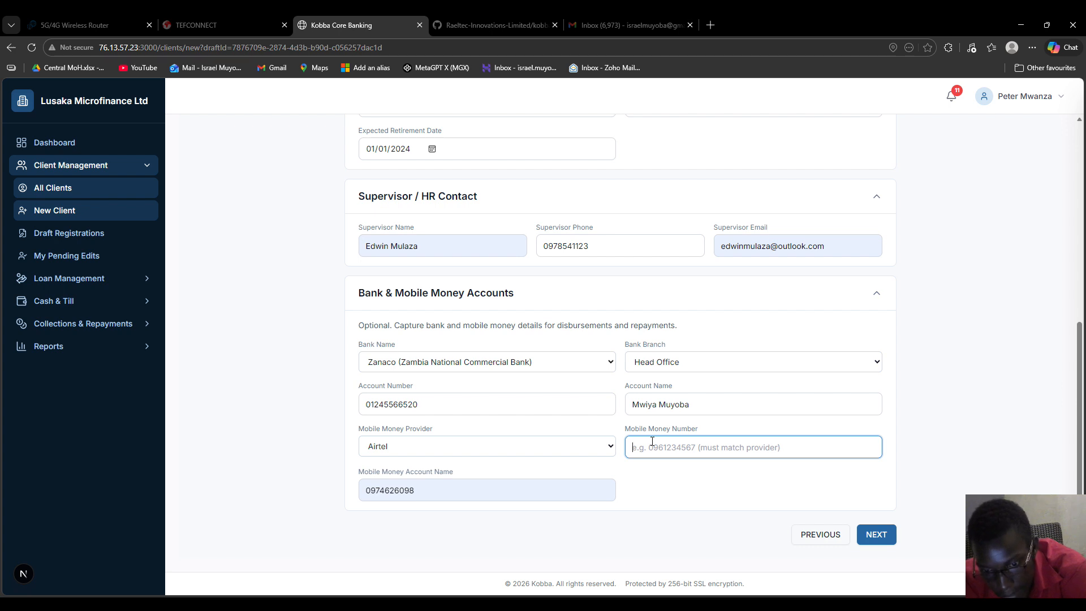
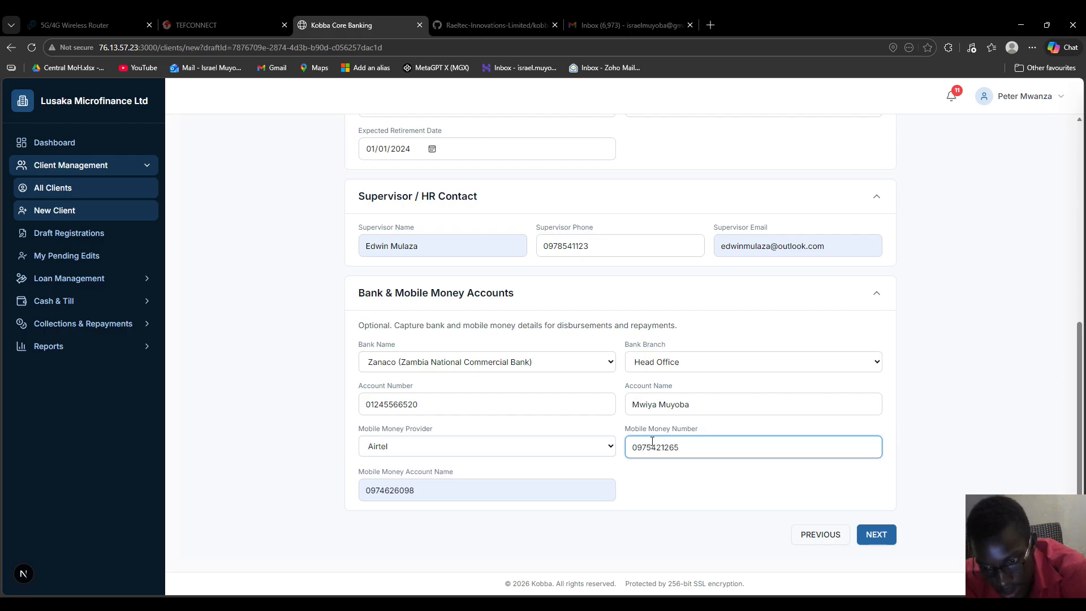
left_click(665, 478)
left_click(645, 451)
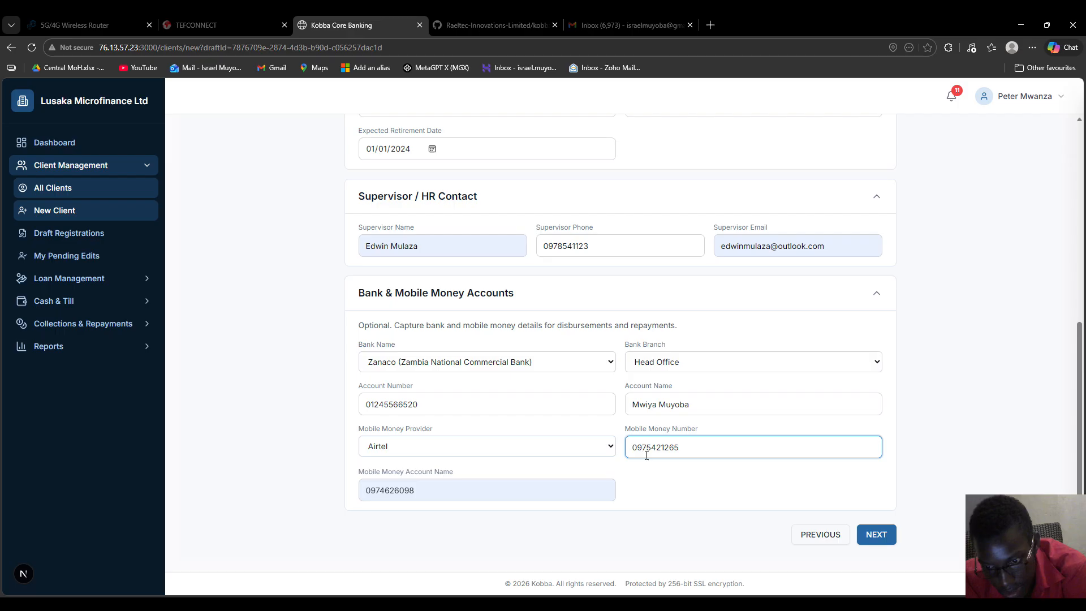
key("BackSpace")
type("6")
left_click(681, 492)
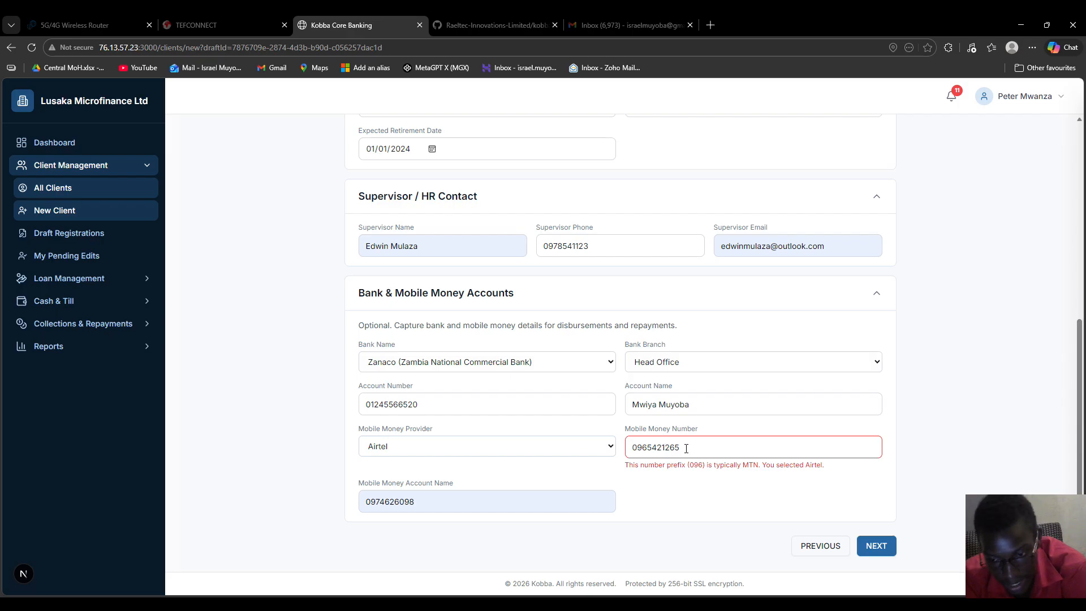
Step: Fix the number's prefix digit and set the mobile money account name to the client's full name
left_click_drag(686, 448, 633, 446)
left_click(648, 446)
key("BackSpace")
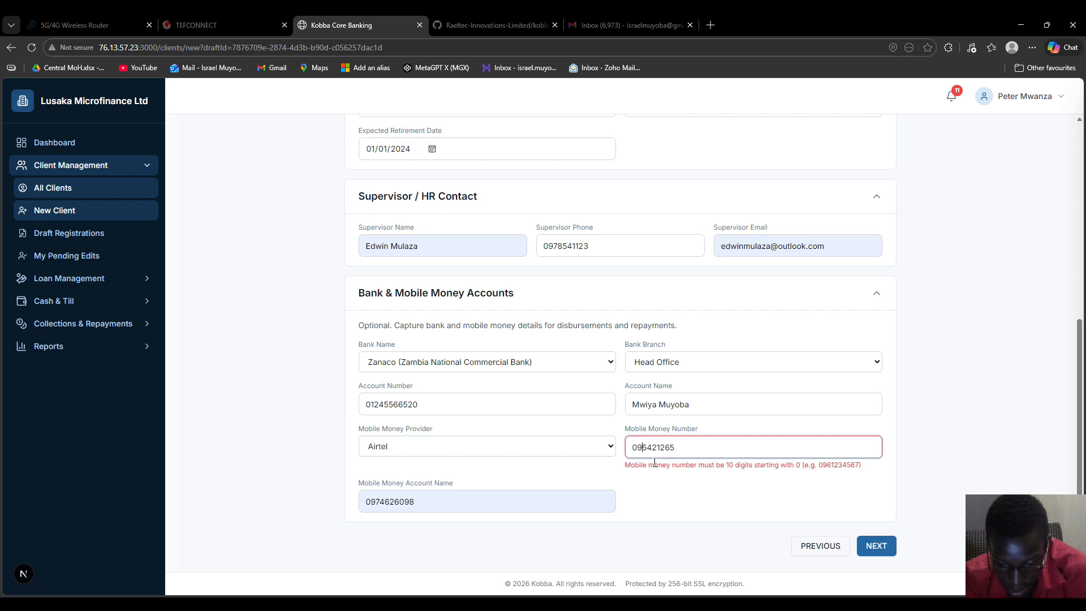
type("7")
left_click_drag(422, 485, 331, 495)
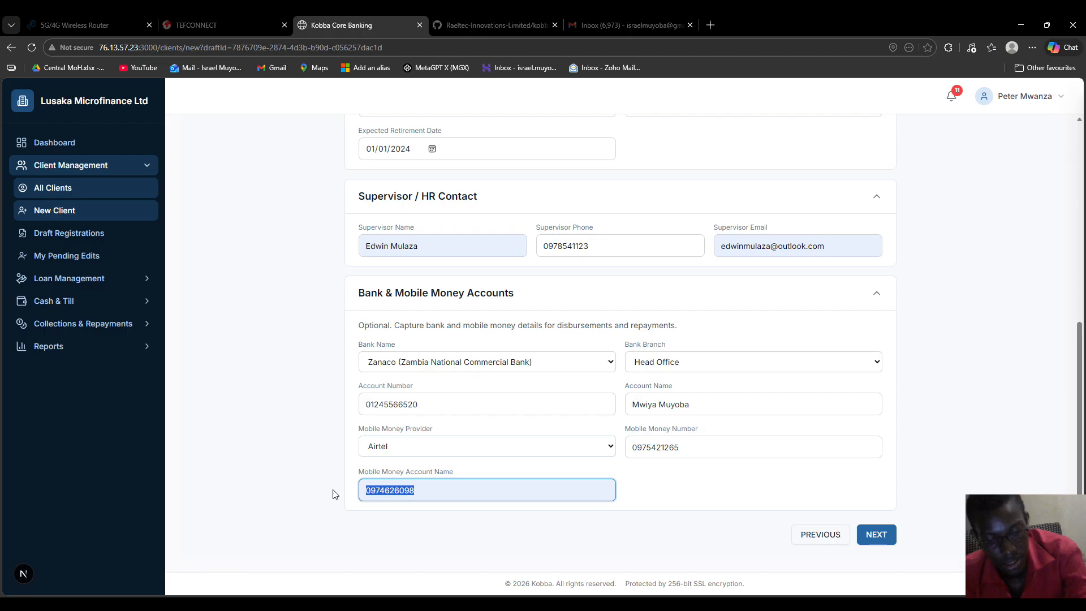
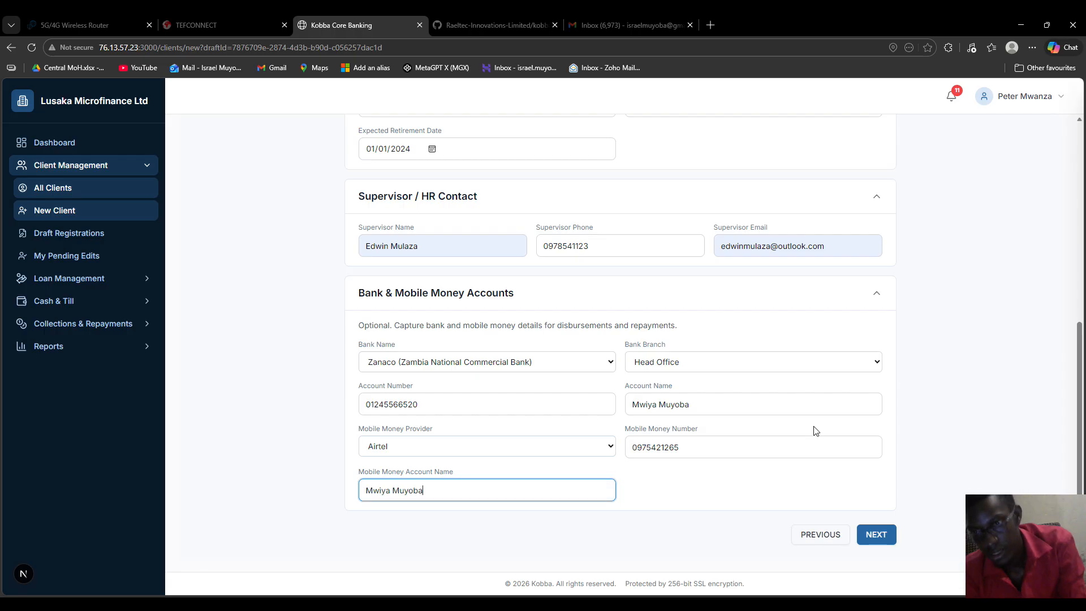
left_click(875, 534)
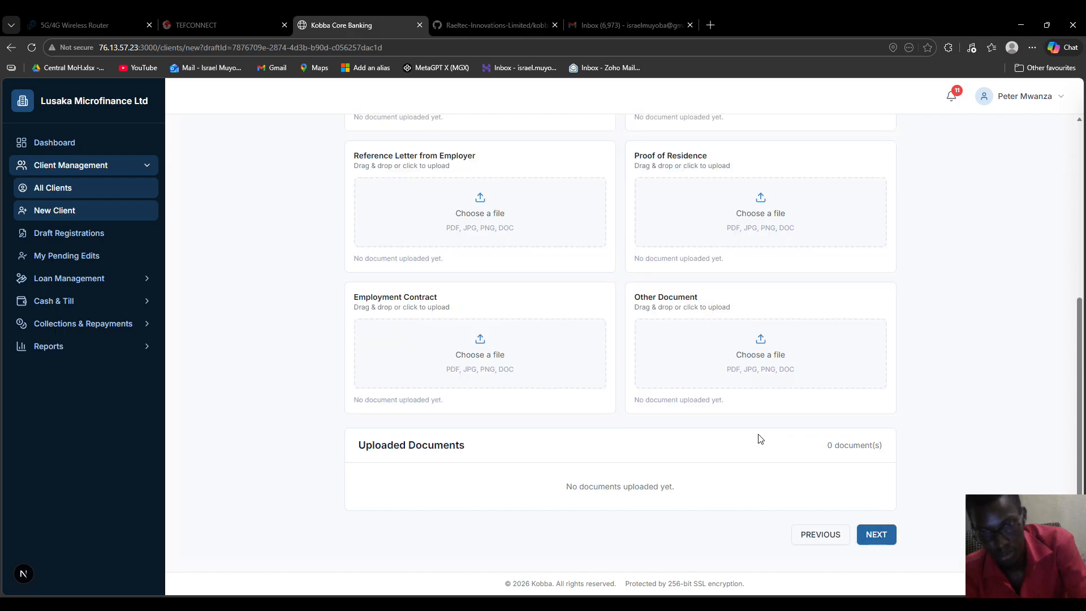
scroll(650, 358, "up", 5)
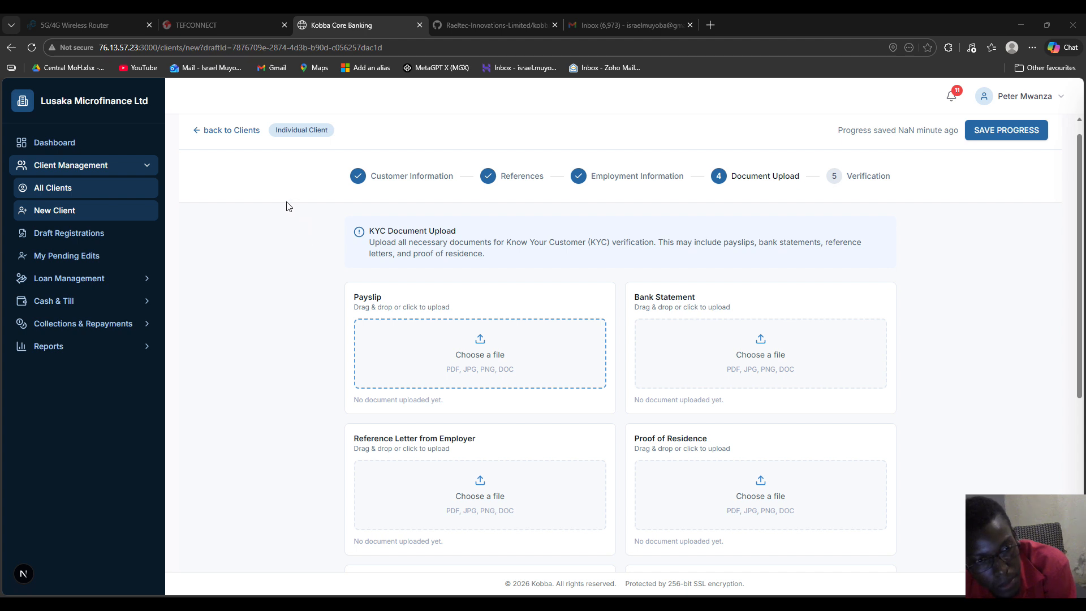
Step: Upload a payslip PDF, save draft progress, then delete the payslip to choose a file again
double_click(465, 305)
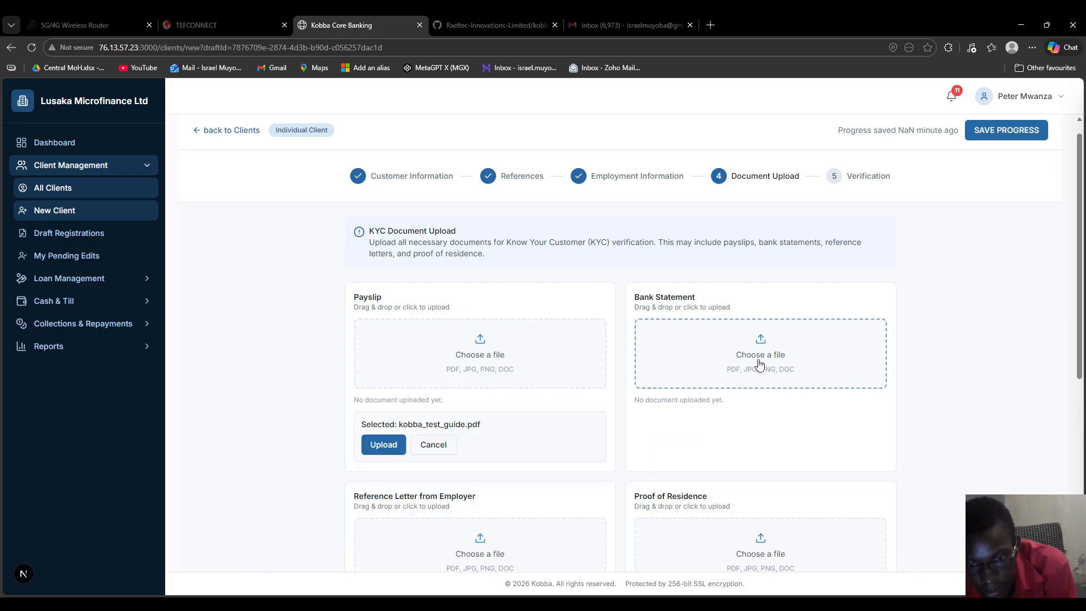
left_click(375, 452)
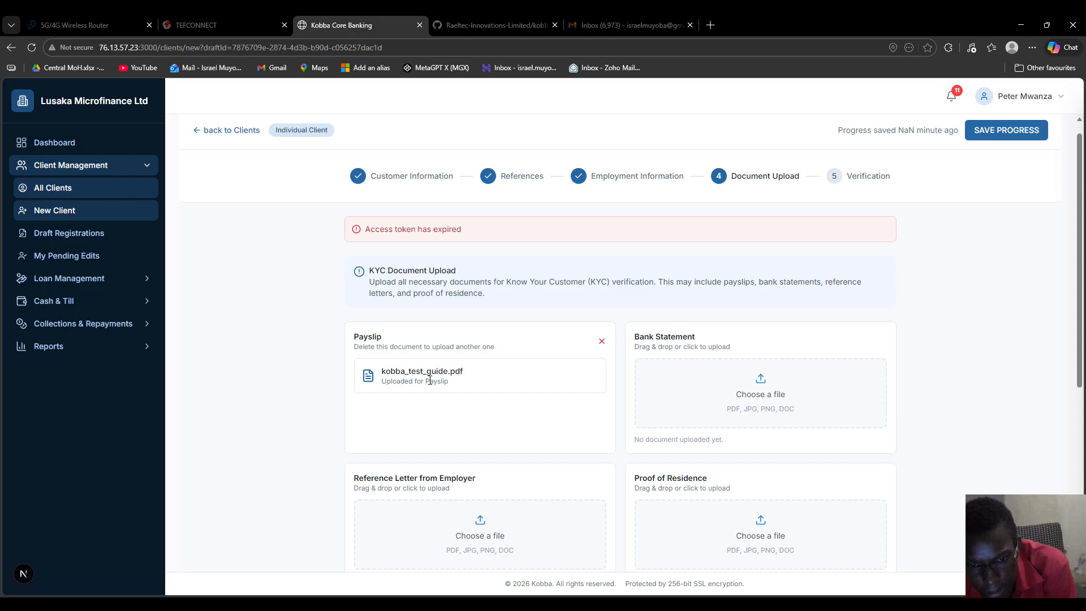
left_click(995, 131)
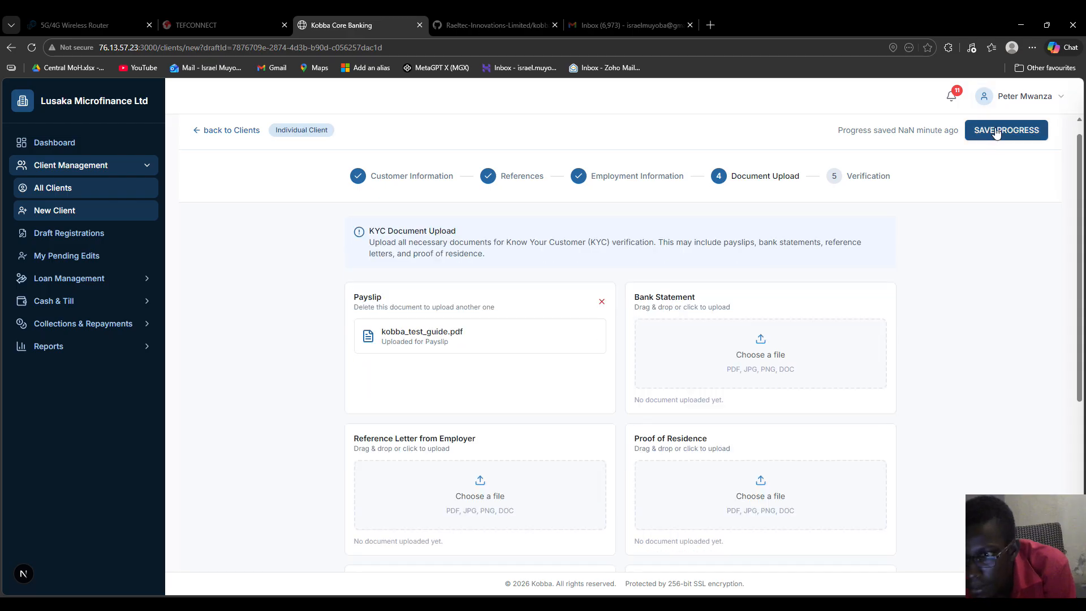
scroll(764, 383, "down", 3)
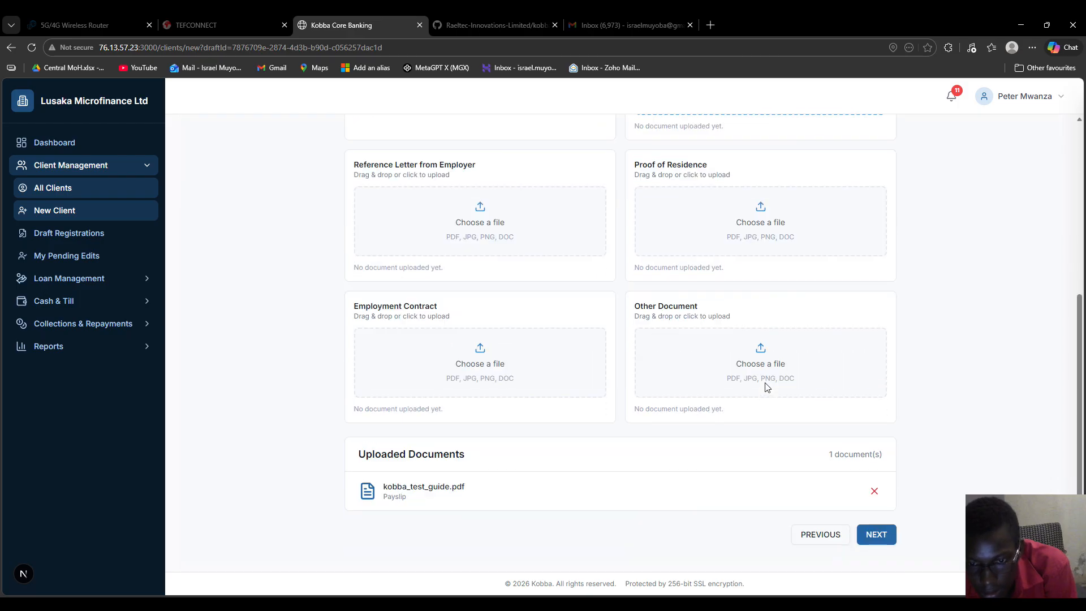
scroll(767, 388, "up", 2)
scroll(766, 387, "down", 3)
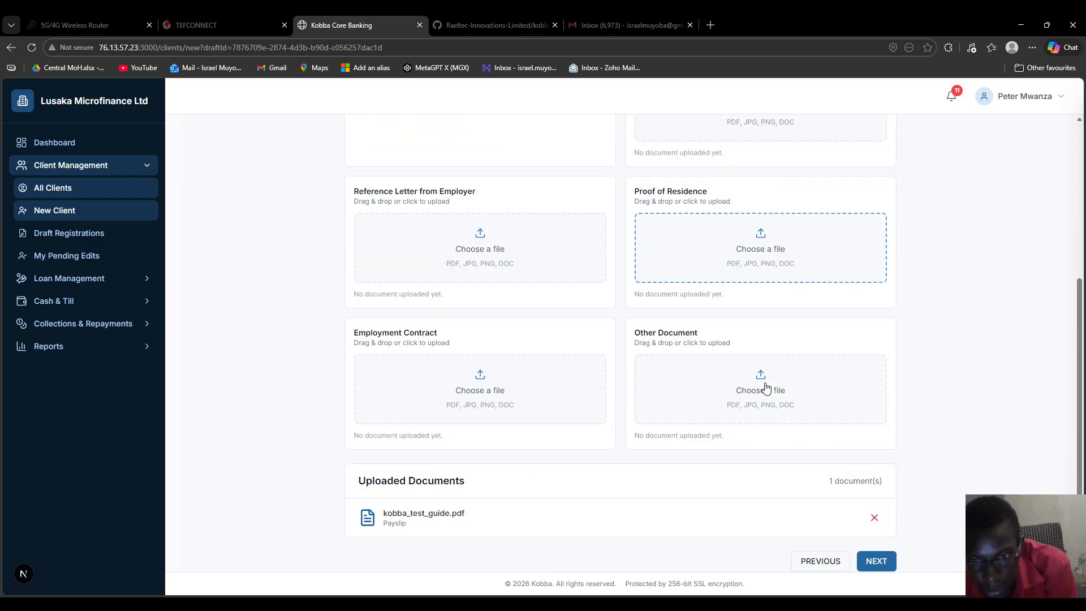
scroll(765, 388, "up", 5)
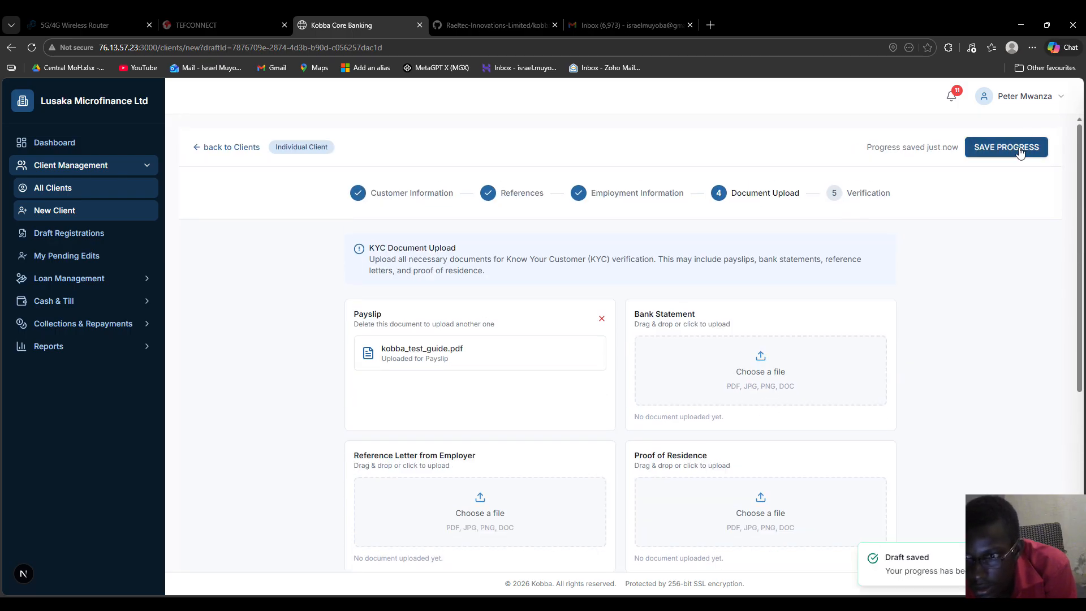
left_click(602, 319)
left_click(440, 376)
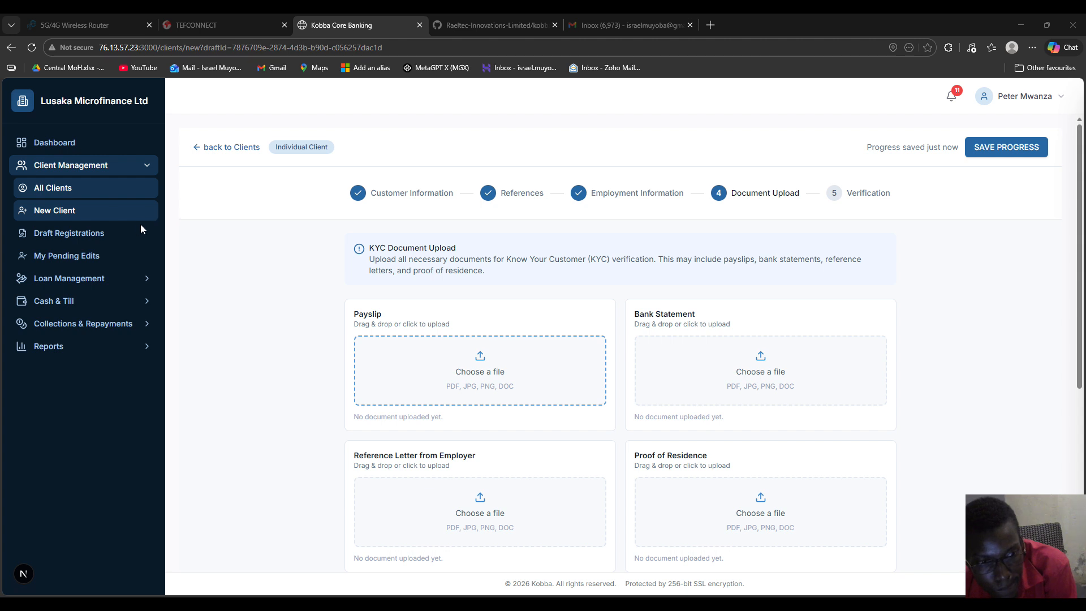
Step: Upload kobba_test_guide.pdf as the client's Payslip
left_click(455, 301)
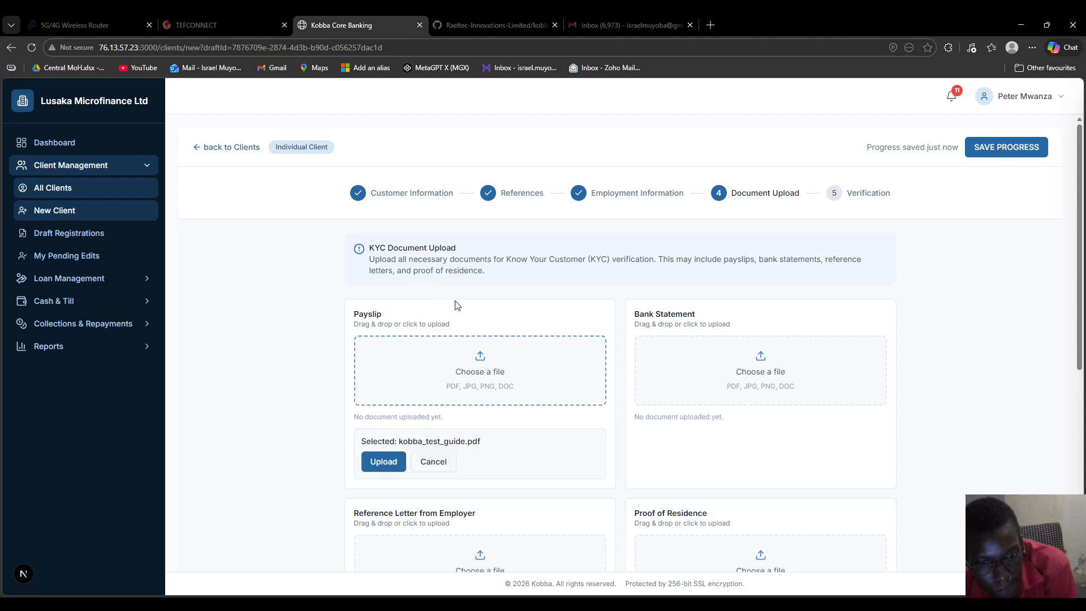
left_click(377, 463)
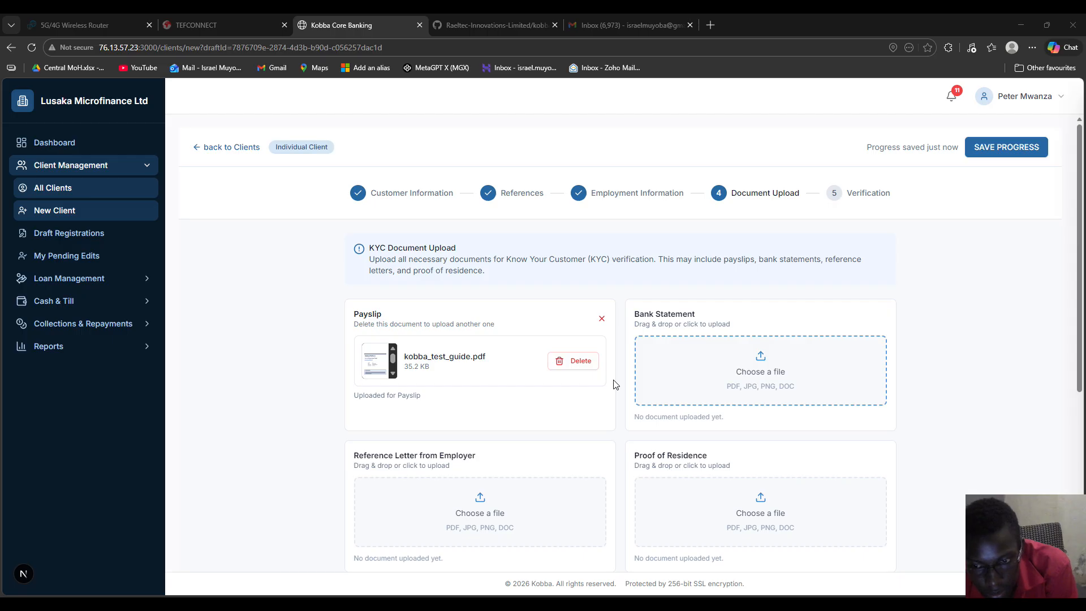
scroll(614, 382, "down", 2)
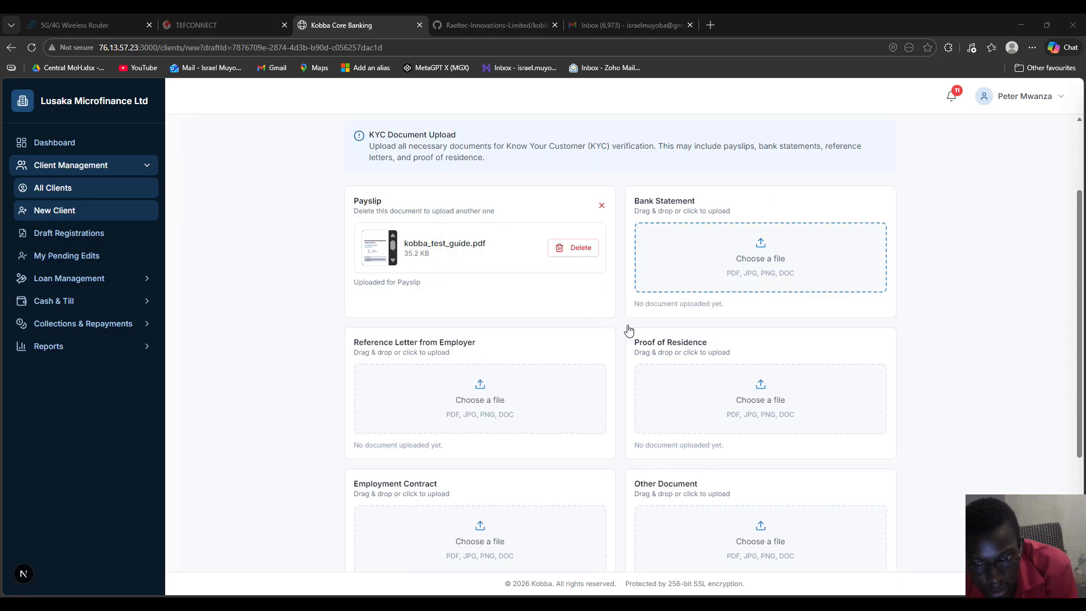
scroll(299, 176, "down", 2)
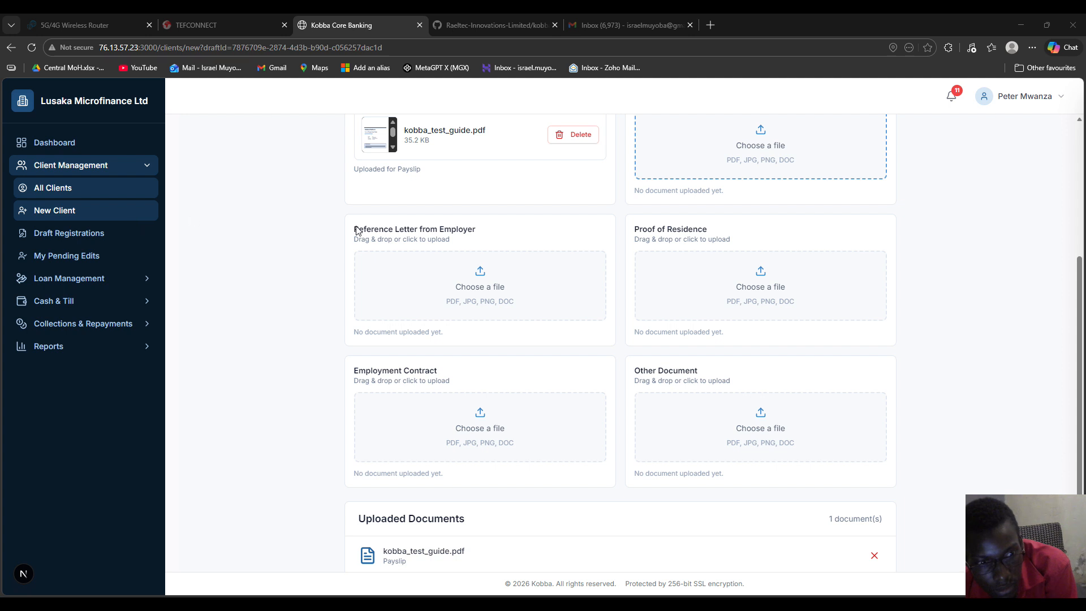
Step: Upload kobba_test_guide.pdf as the client's Bank Statement
double_click(436, 298)
left_click(657, 235)
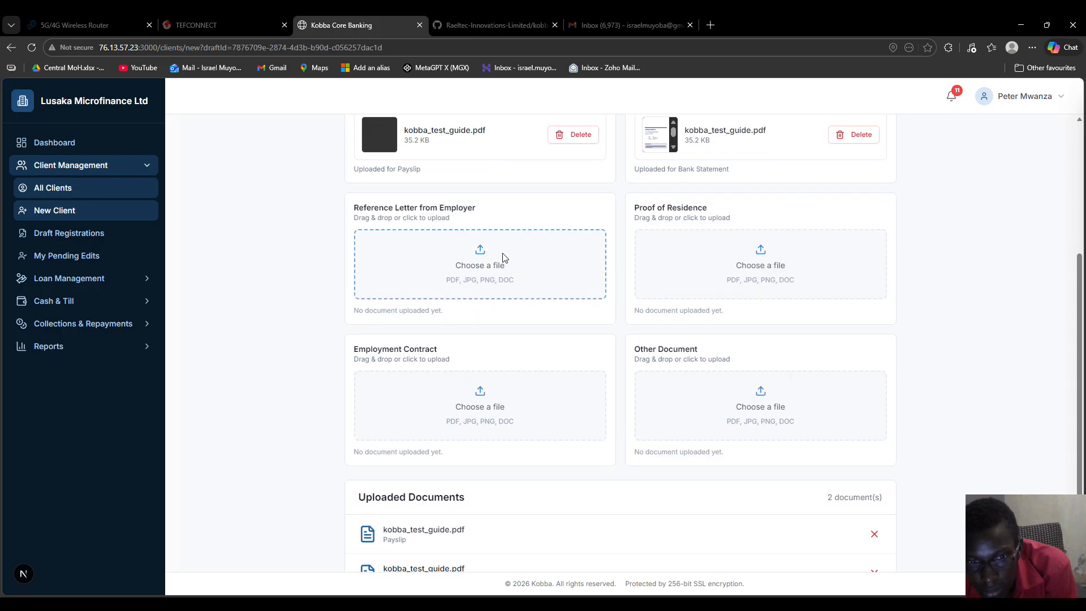
scroll(687, 300, "down", 2)
scroll(690, 303, "up", 5)
scroll(503, 297, "down", 5)
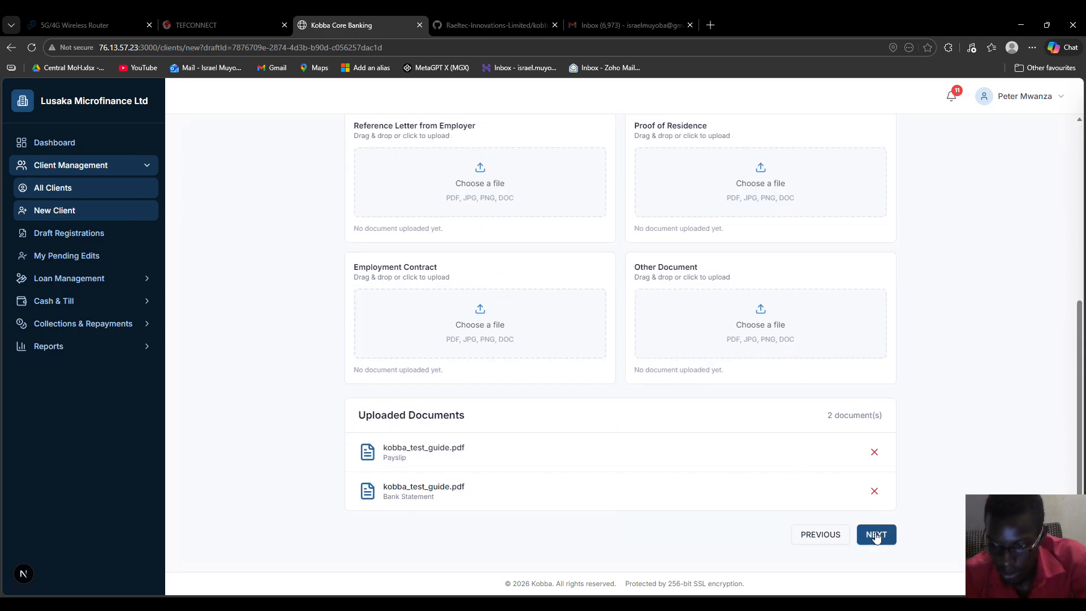
scroll(778, 424, "up", 5)
Step: Save the registration draft and review the Verification summary: all required fields complete, 2 documents listed
left_click(984, 154)
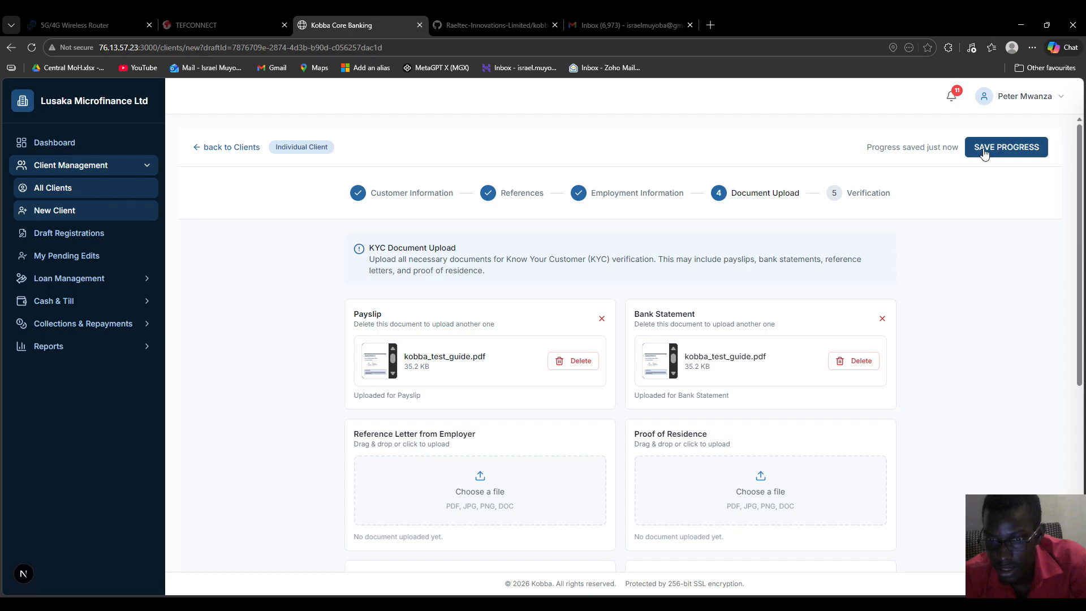
scroll(793, 364, "down", 5)
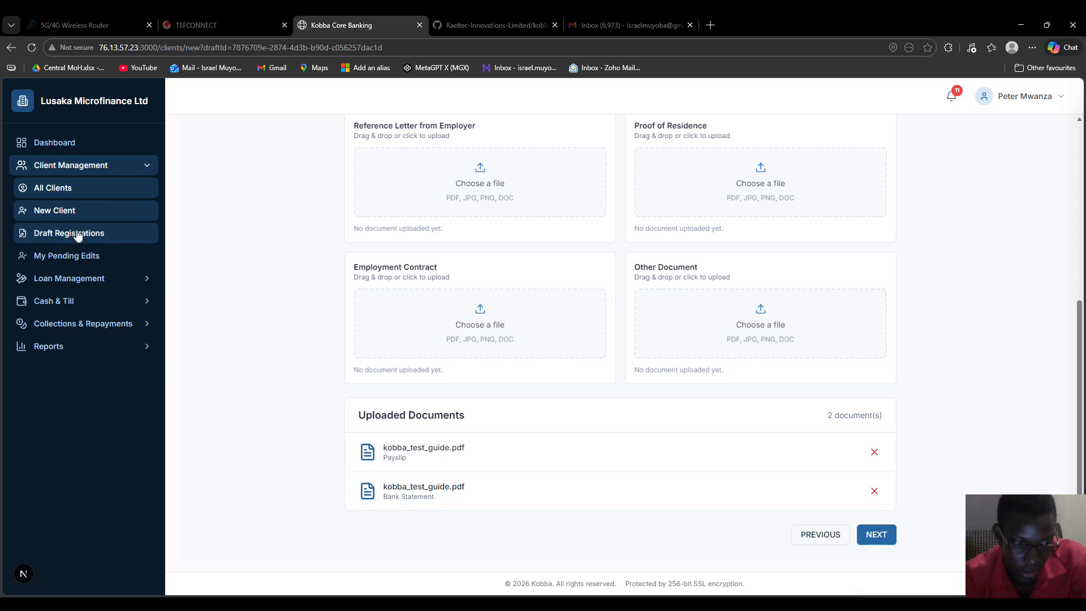
left_click(876, 536)
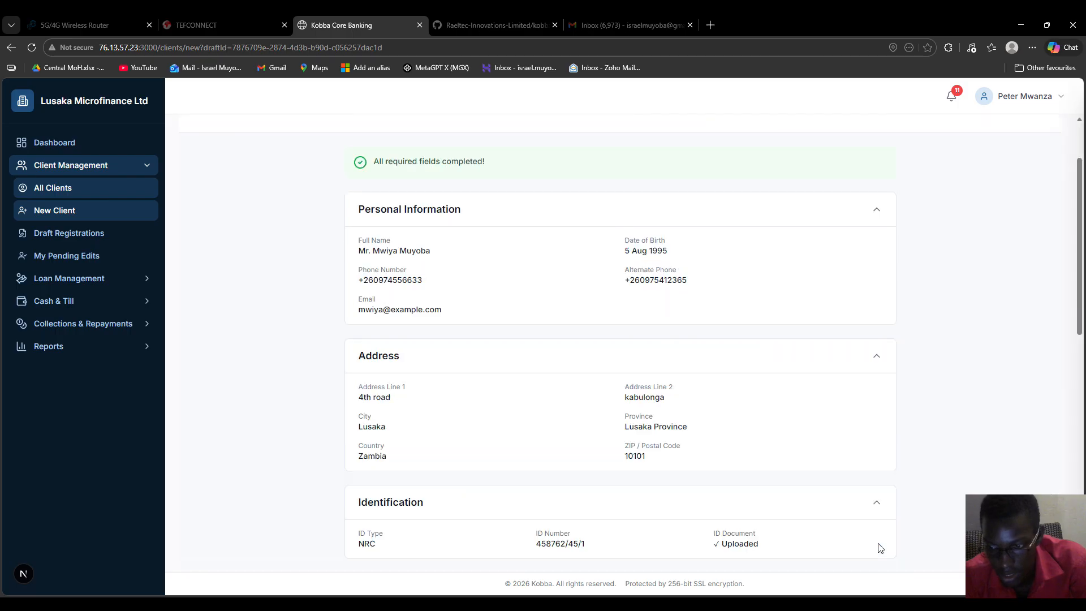
scroll(649, 352, "up", 2)
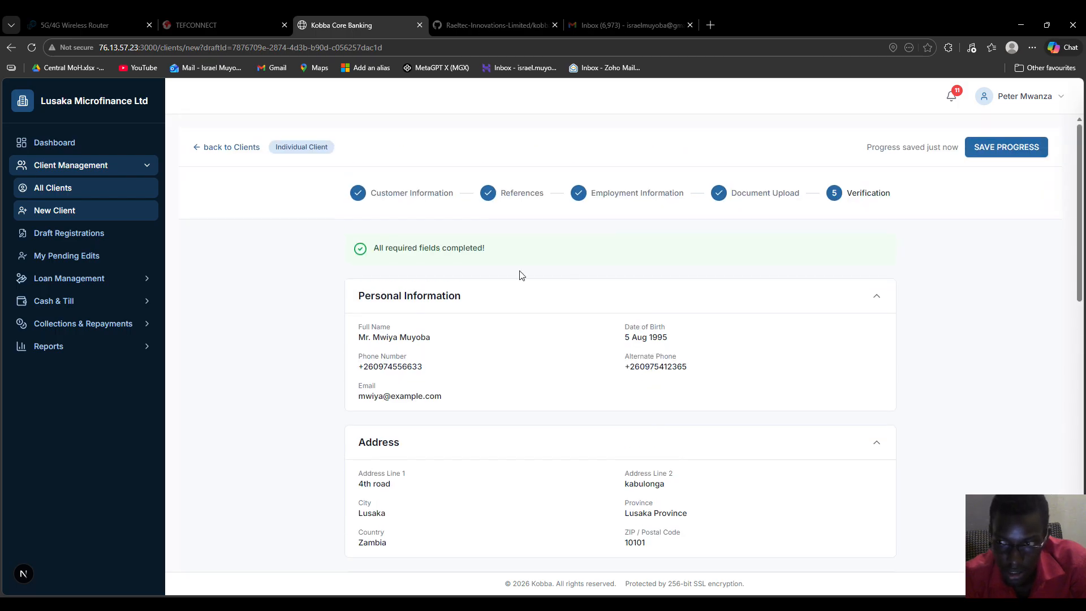
scroll(520, 274, "down", 2)
scroll(521, 275, "down", 1)
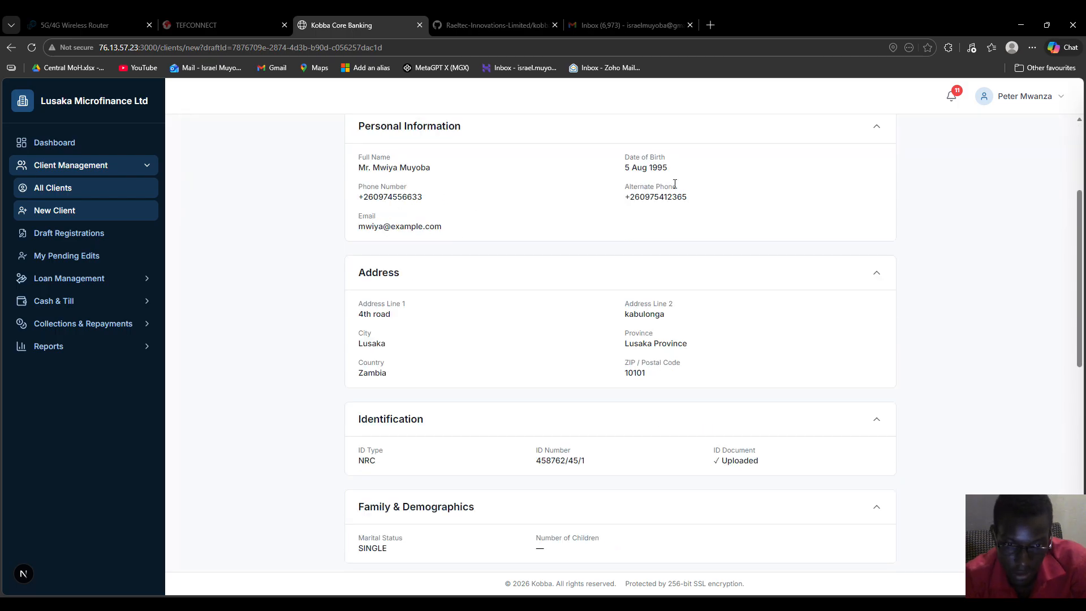
scroll(453, 293, "down", 4)
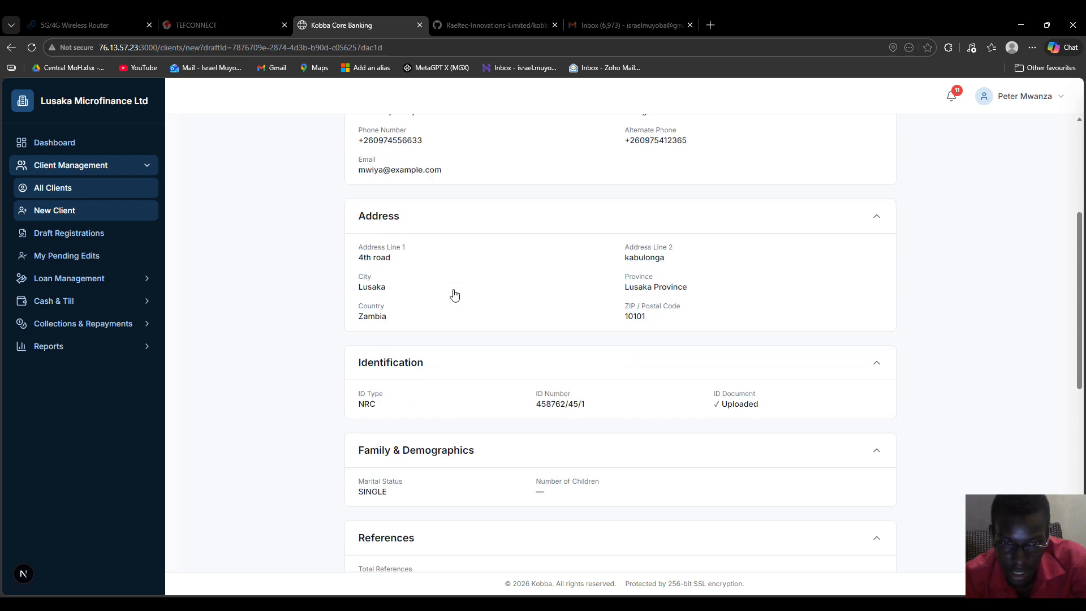
scroll(452, 293, "down", 4)
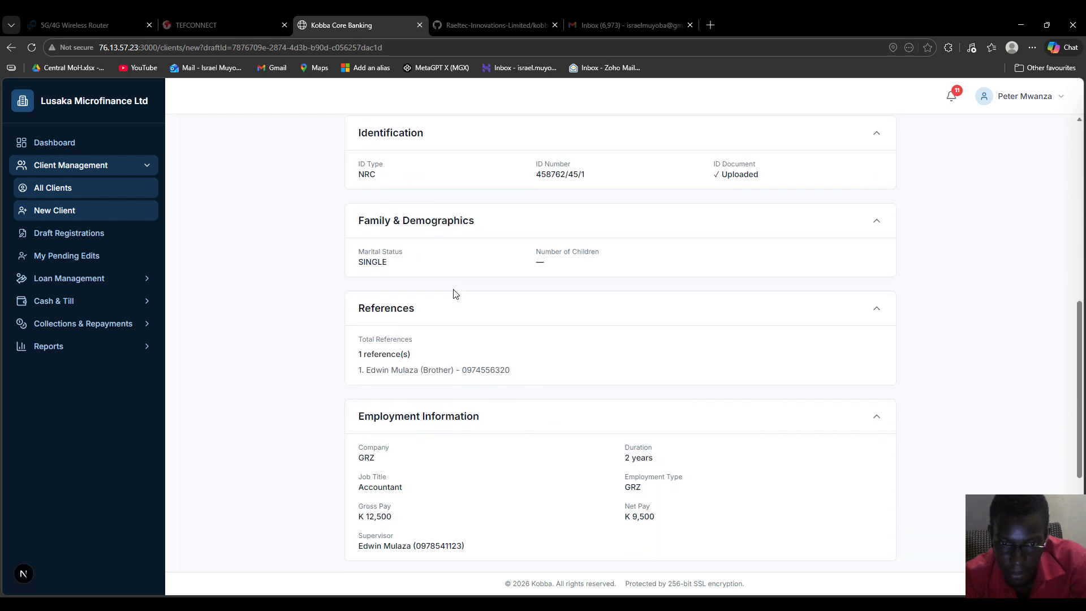
scroll(452, 293, "down", 1)
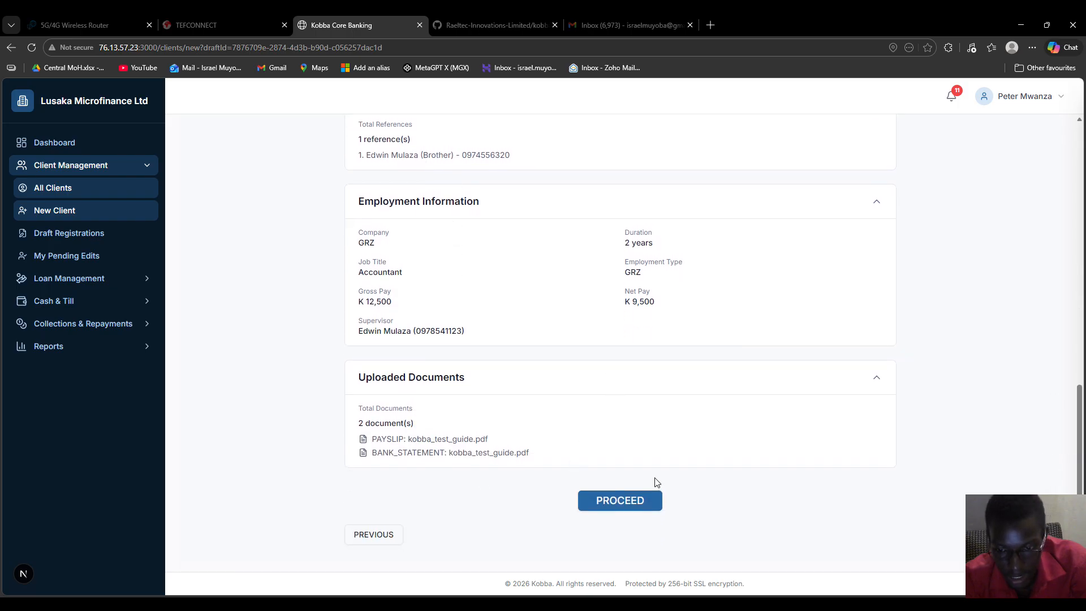
Step: Submit the new client record with PROCEED from the Verification page
left_click(630, 506)
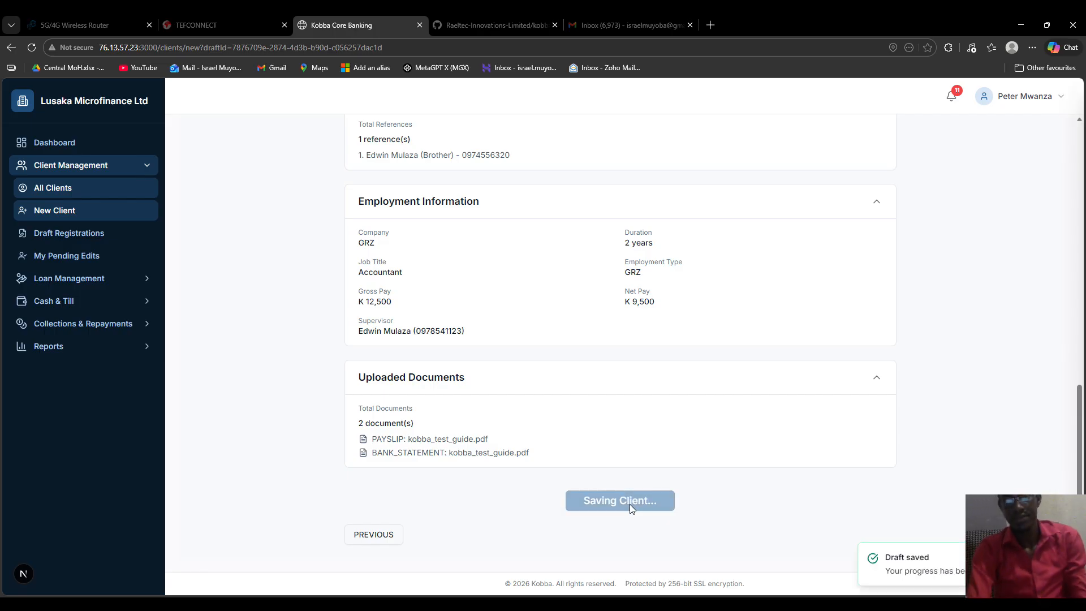